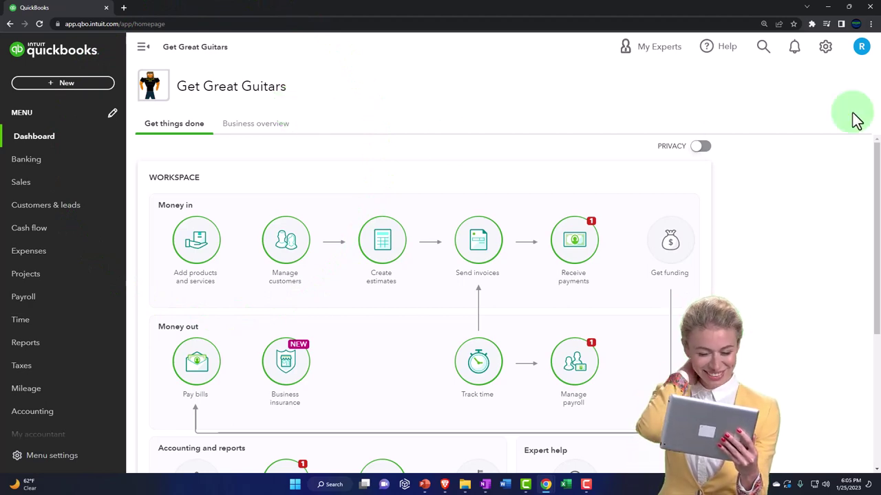
# - Bring up the Sample Company incognito window and inspect its browser options and the settings menu containing the Accountant view switch
pyautogui.moveTo(879, 109); pyautogui.dragTo(428, 121)
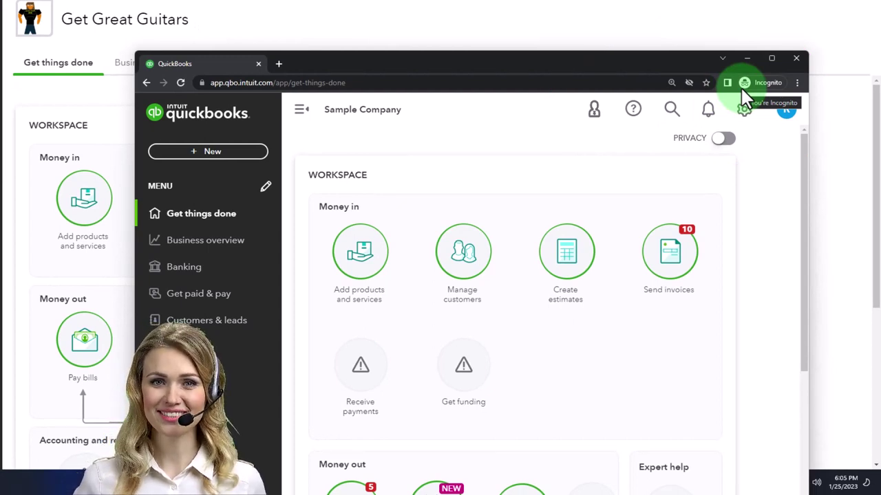
pyautogui.click(796, 83)
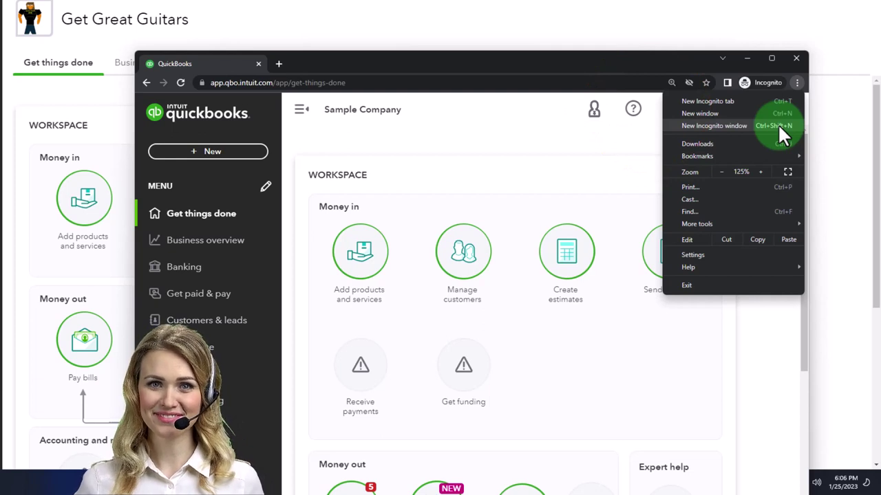
pyautogui.click(401, 148)
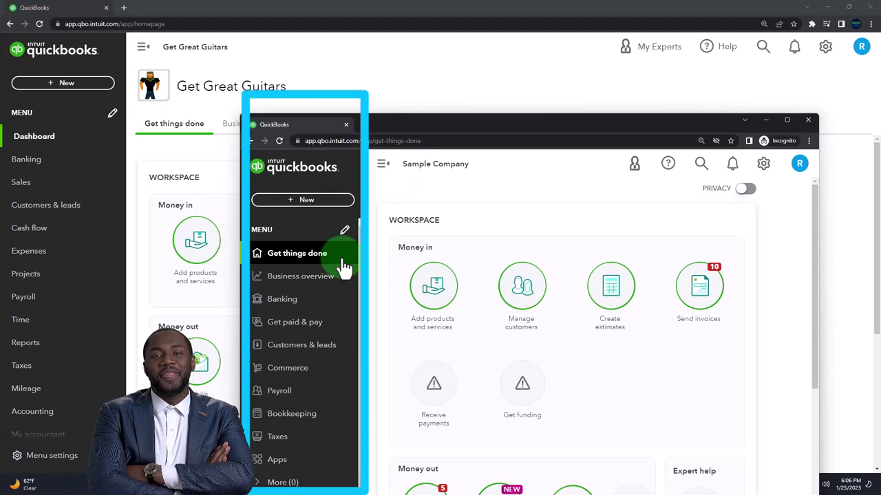
pyautogui.click(765, 169)
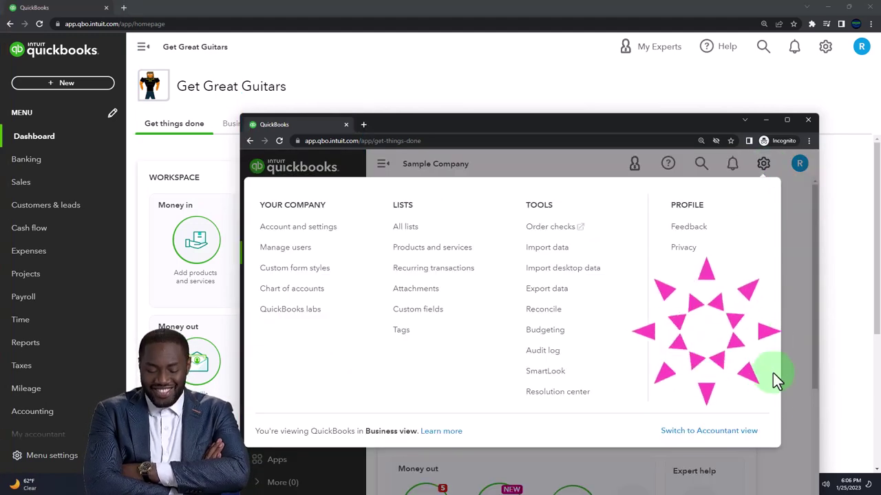
pyautogui.moveTo(536, 125); pyautogui.dragTo(880, 6)
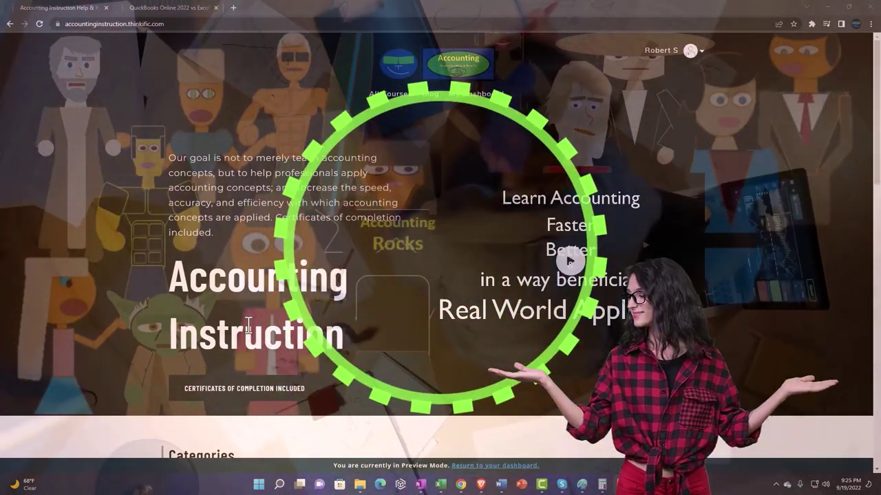
# - Browse the course categories on the Accounting Instruction site and the OneNote - Getting Started 2022 section of the QuickBooks Online 2022 course
pyautogui.scroll(-6, 122, 378)
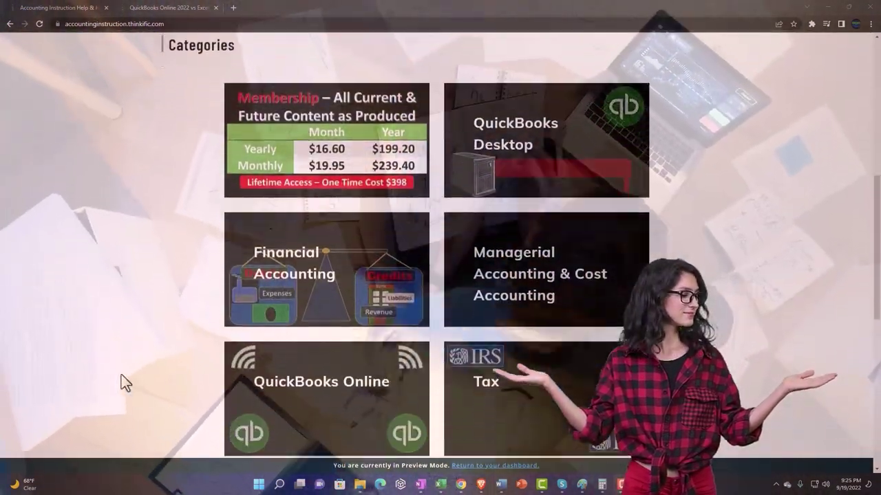
pyautogui.scroll(-1, 121, 383)
pyautogui.scroll(-4, 121, 384)
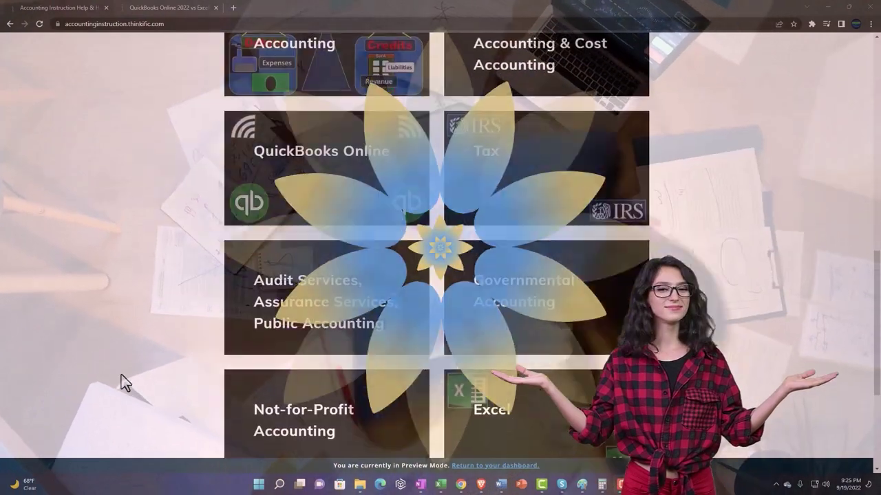
pyautogui.scroll(-3, 121, 383)
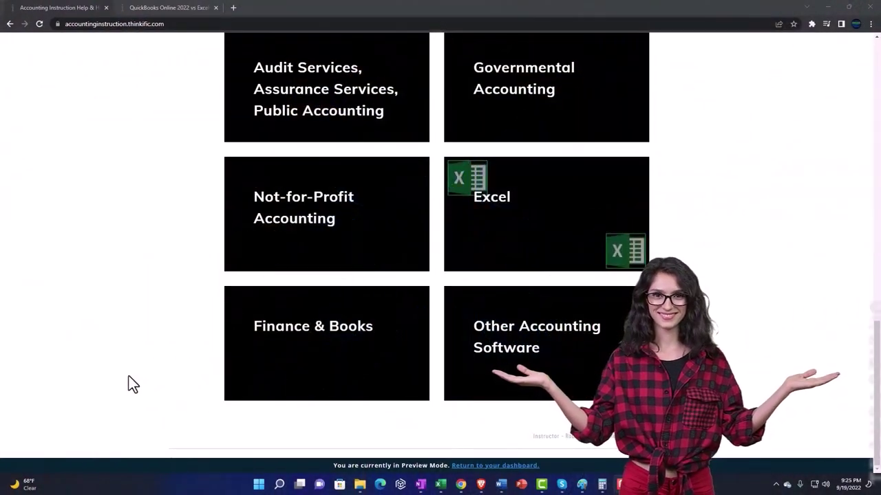
pyautogui.click(157, 7)
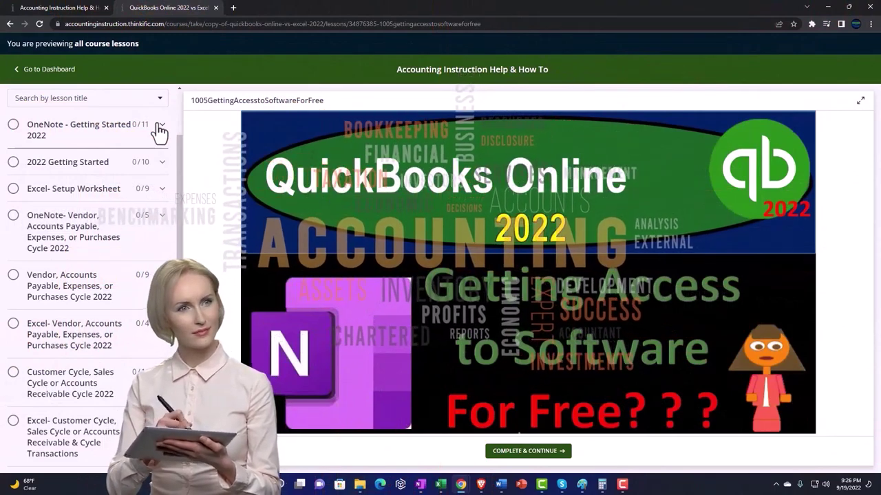
pyautogui.click(160, 127)
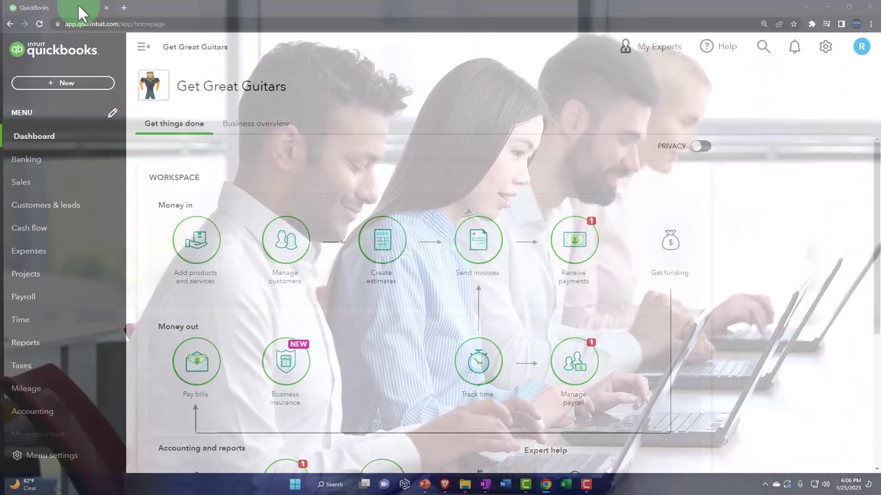
# - Duplicate the Get Great Guitars QuickBooks browser tab twice
pyautogui.rightClick(79, 8)
pyautogui.click(97, 72)
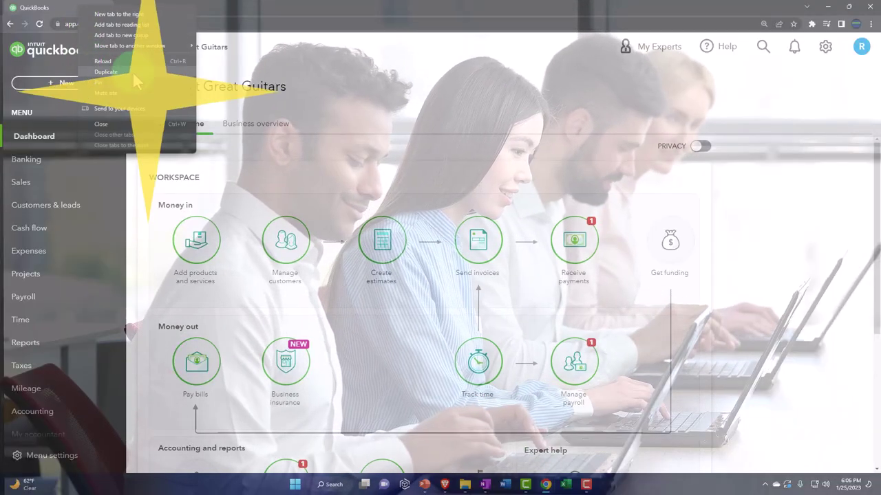
pyautogui.rightClick(163, 9)
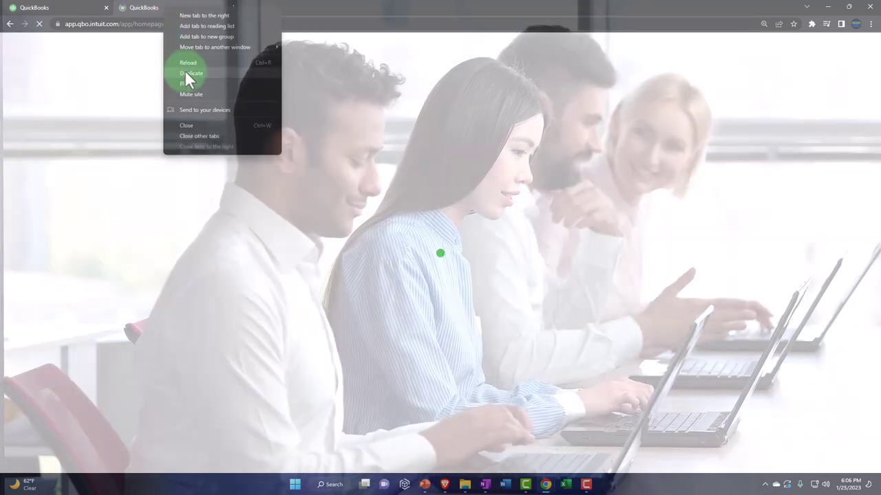
pyautogui.click(199, 73)
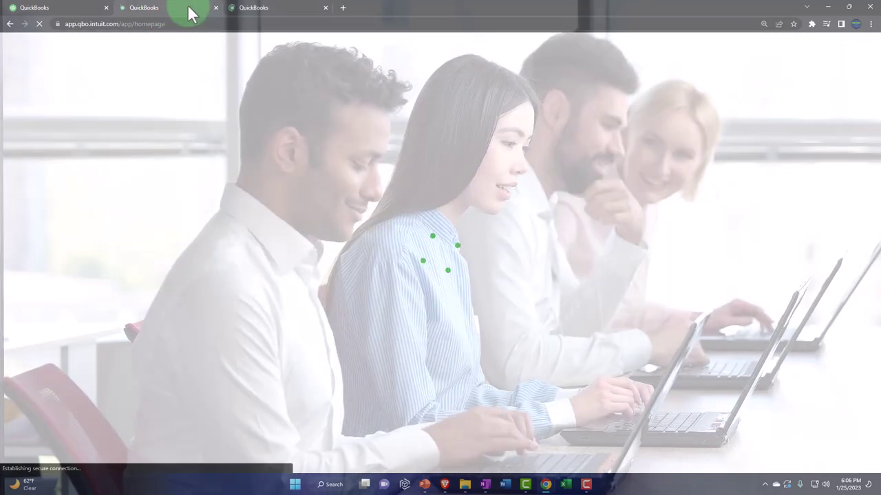
# - Open the Balance Sheet report from the favorite reports in the second QuickBooks tab
pyautogui.click(189, 10)
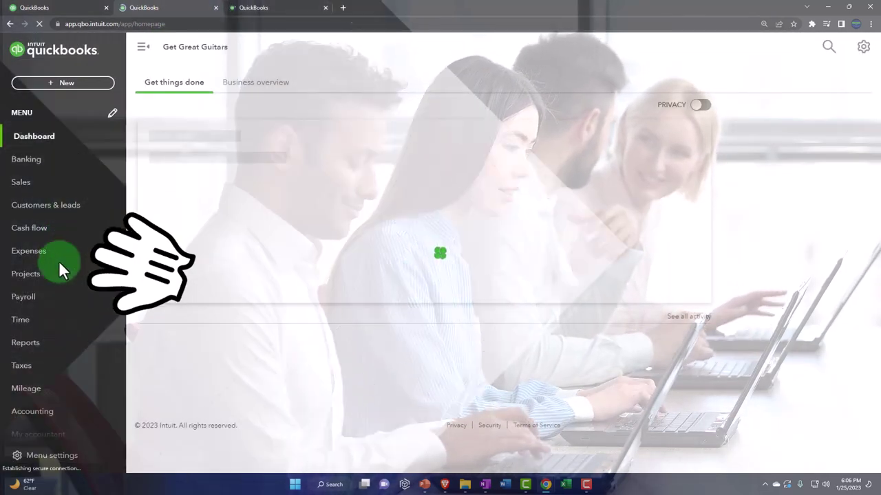
pyautogui.click(40, 345)
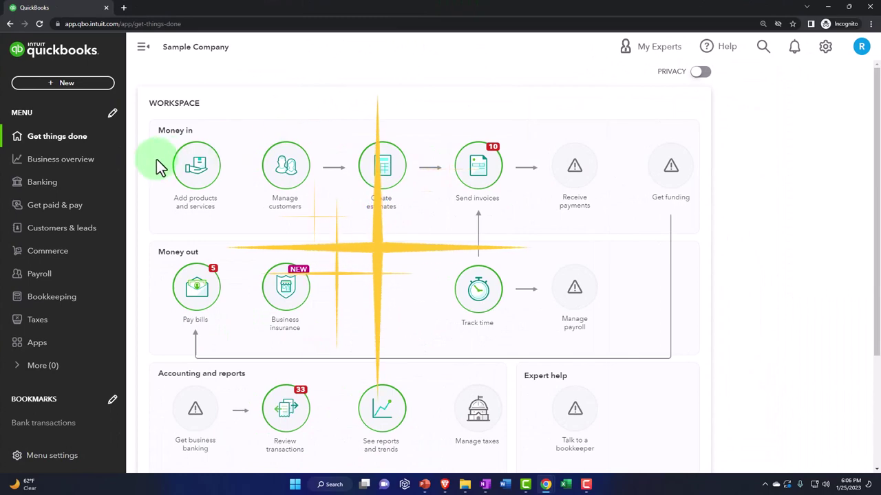
pyautogui.click(69, 165)
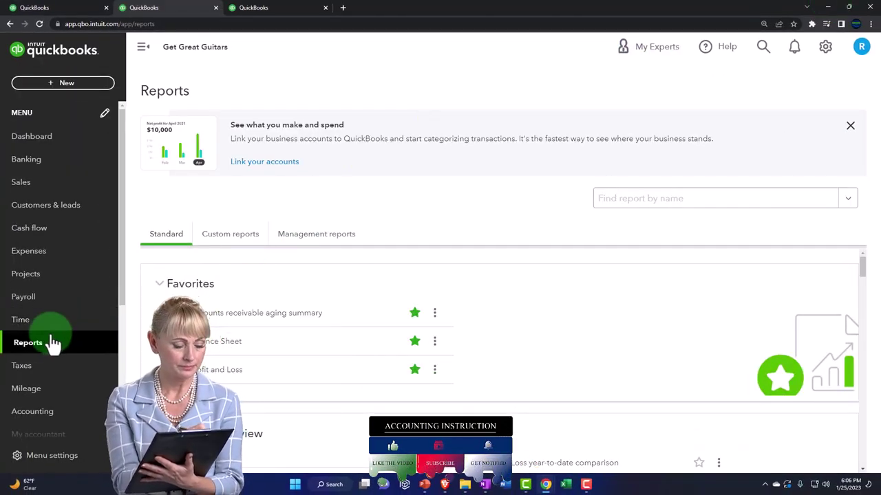
pyautogui.click(220, 342)
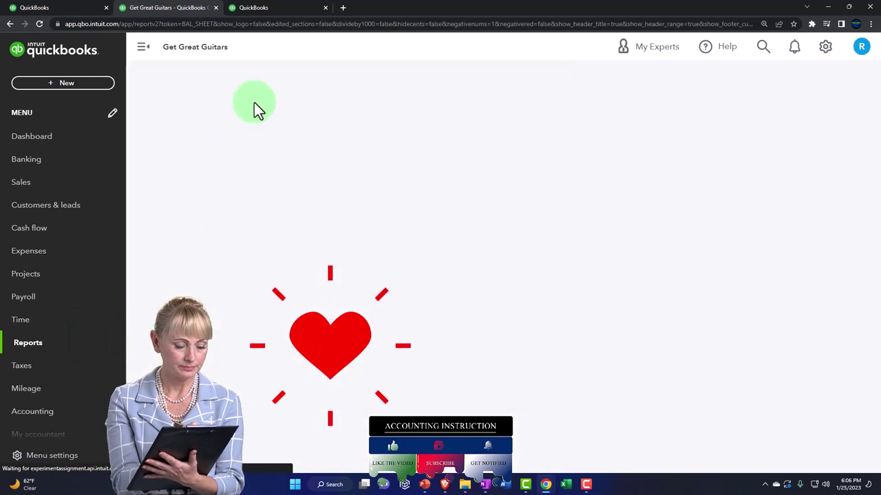
# - Open the Profit and Loss report from the favorite reports in the third QuickBooks tab
pyautogui.click(270, 10)
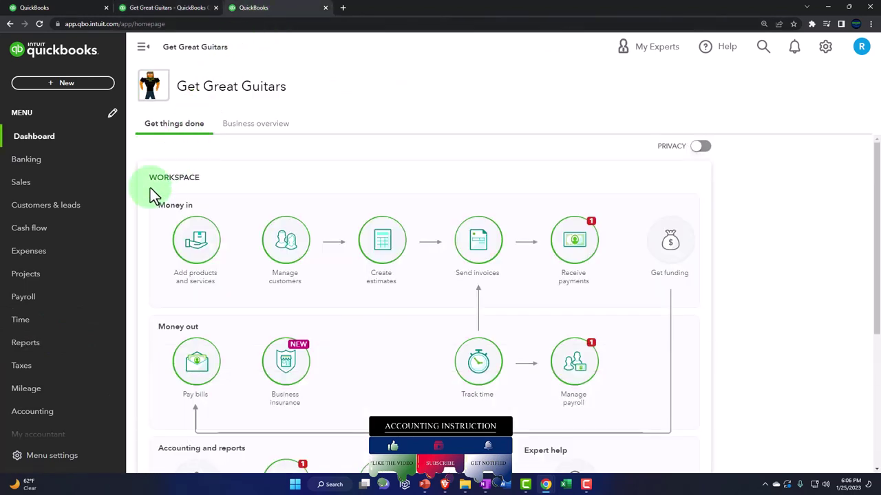
pyautogui.click(58, 348)
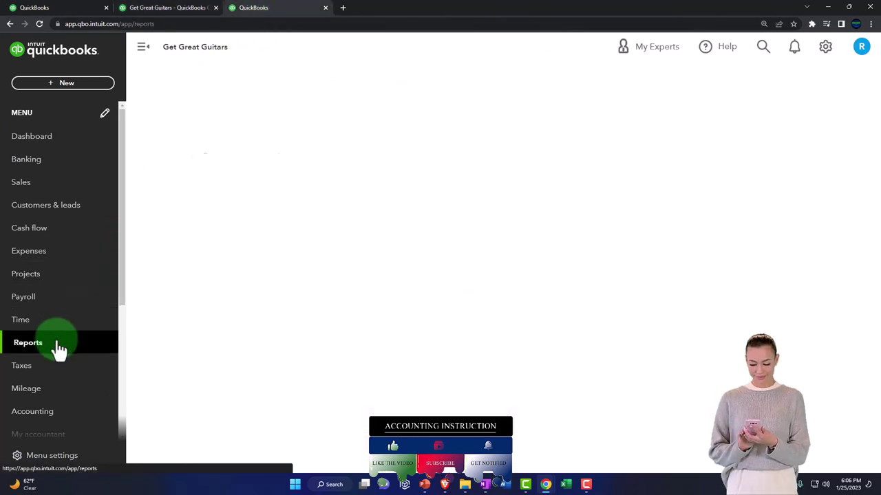
pyautogui.click(210, 376)
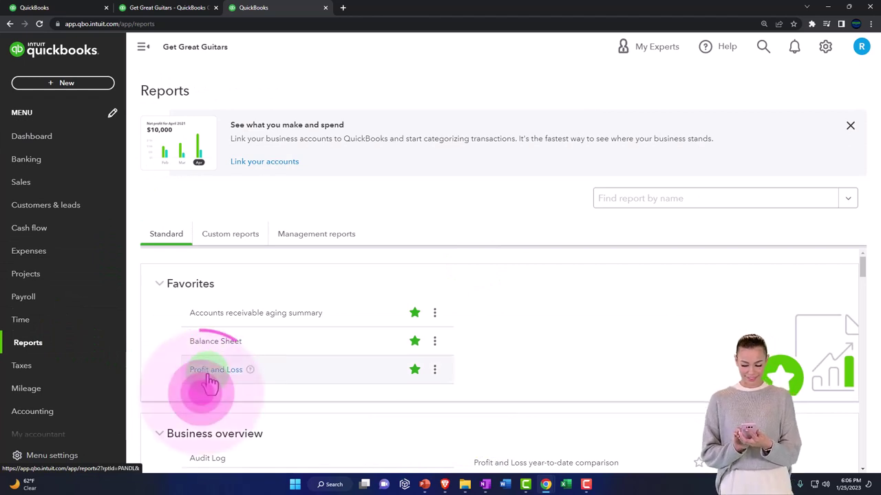
# - Collapse the navigation menu and set the Profit and Loss report period from 01/01/2023 to 02/28/2023
pyautogui.click(145, 53)
pyautogui.scroll(3, 138, 248)
pyautogui.click(195, 134)
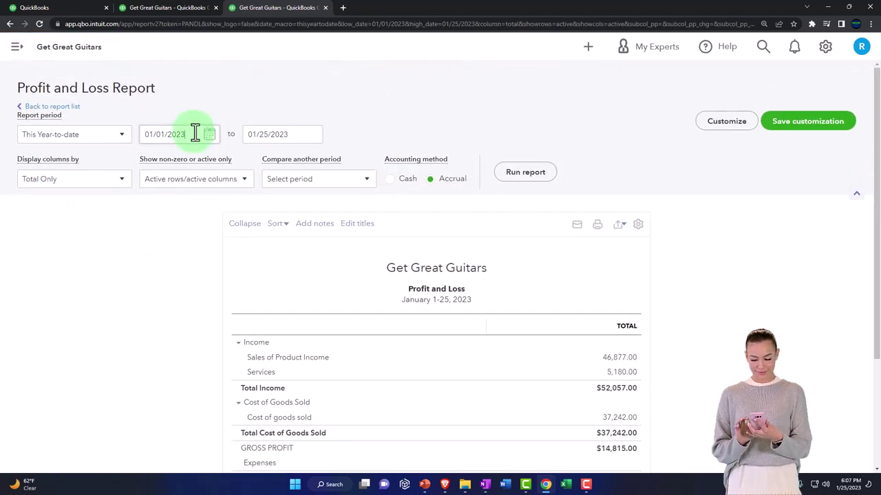
pyautogui.hotkey('ctrl', 'a')
pyautogui.write('01/01/2023')
pyautogui.press('Tab')
pyautogui.write('01252023')
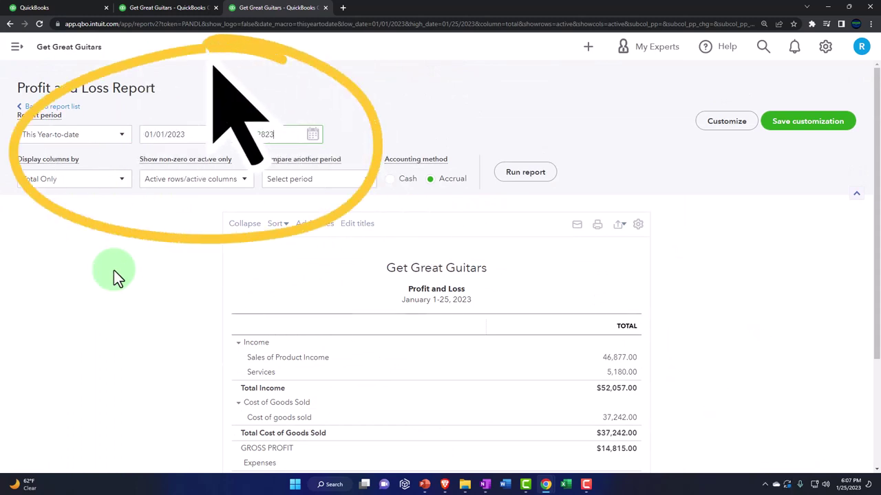
pyautogui.click(114, 270)
# - Display the Profit and Loss columns by Months, run the report and enlarge the page for reading
pyautogui.click(122, 180)
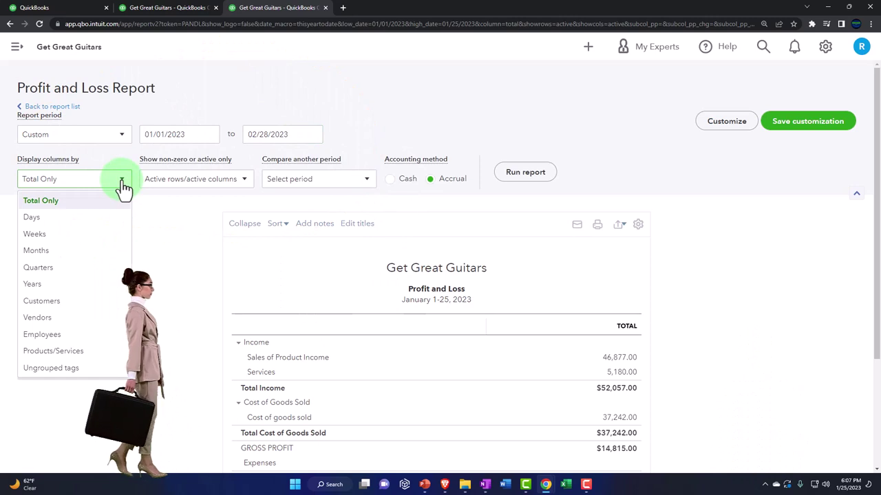
pyautogui.click(96, 251)
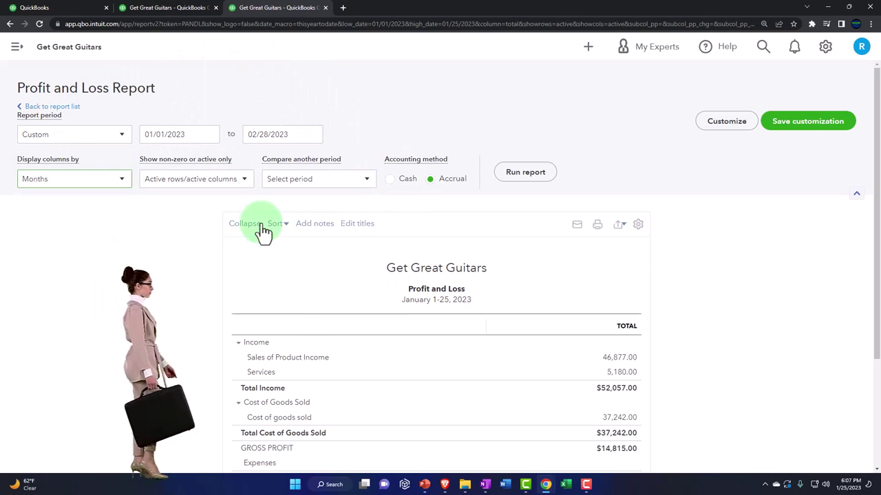
pyautogui.click(516, 186)
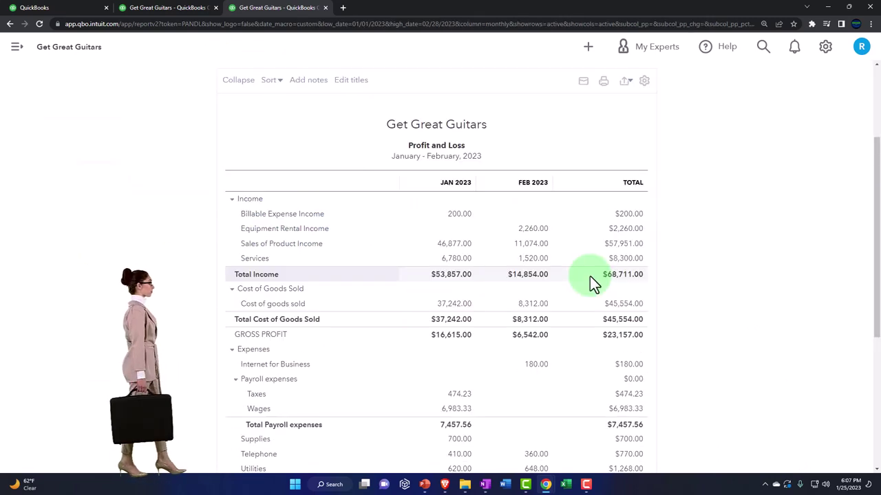
pyautogui.hotkey('ctrl', '+')
pyautogui.hotkey('ctrl', '+')
pyautogui.hotkey('ctrl', '+')
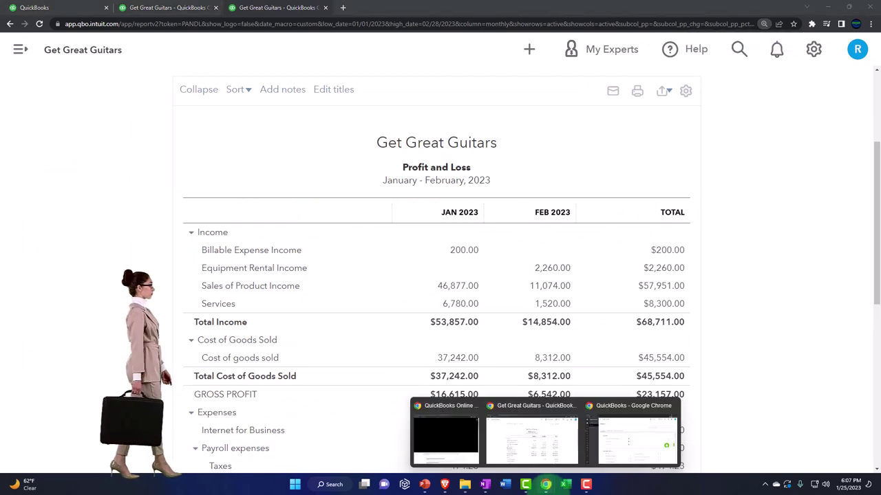
# - Collapse the navigation menu in the Balance Sheet tab and run that report for 01/01/2023 to 02/28/2023
pyautogui.click(190, 12)
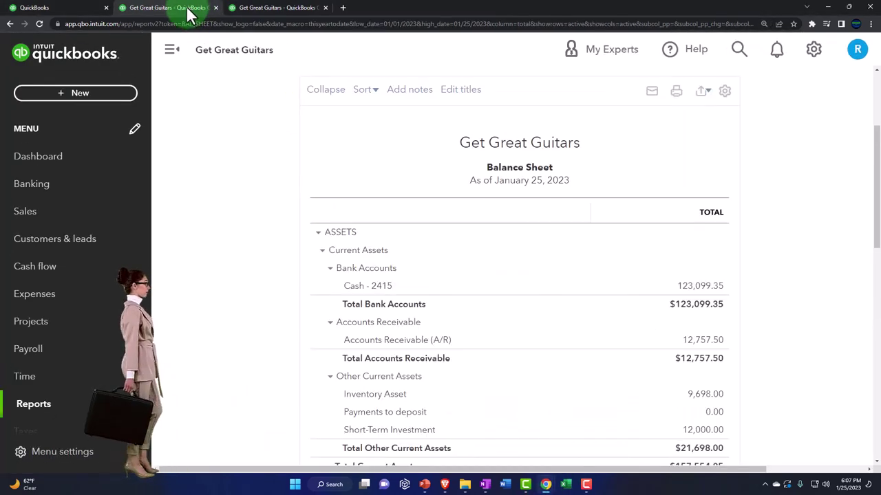
pyautogui.click(170, 55)
pyautogui.scroll(3, 179, 158)
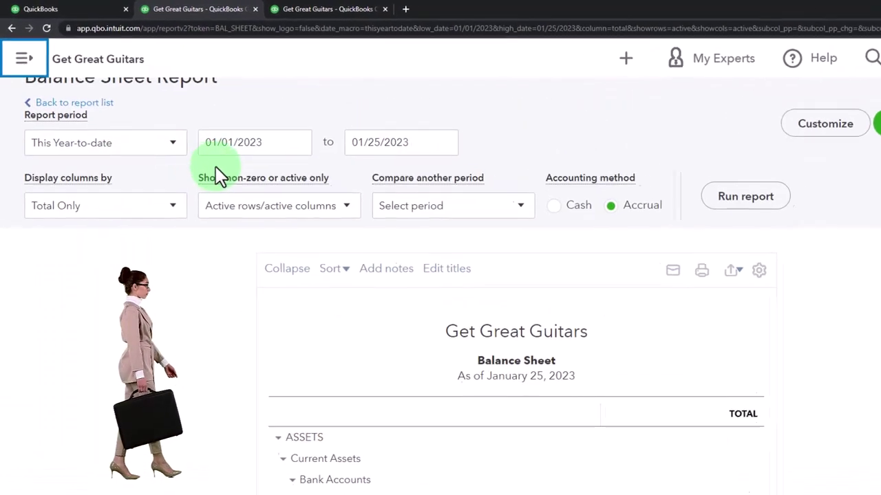
pyautogui.click(282, 152)
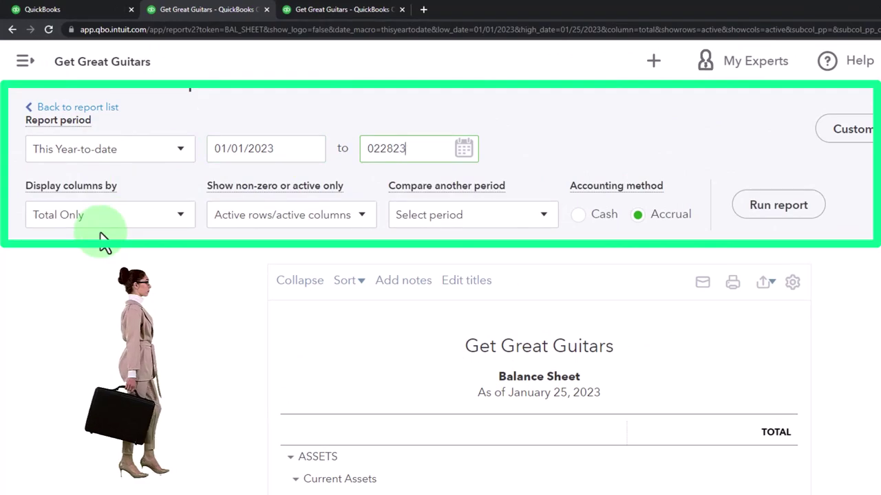
pyautogui.click(767, 210)
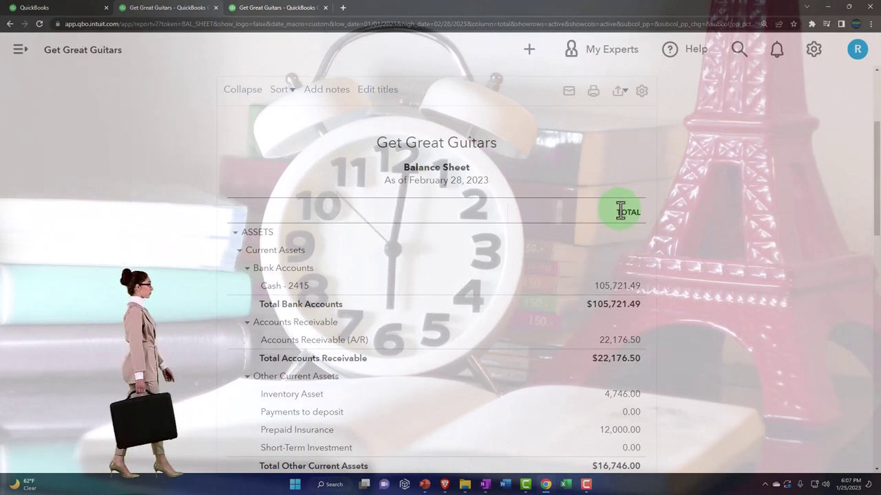
# - Review the Balance Sheet from current assets down to the sales tax payable account under other current liabilities
pyautogui.scroll(-7, 620, 211)
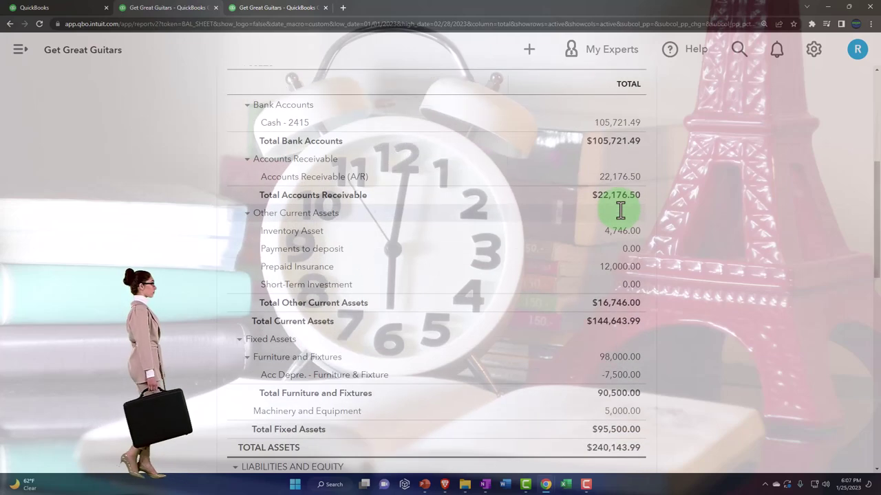
pyautogui.scroll(-2, 618, 210)
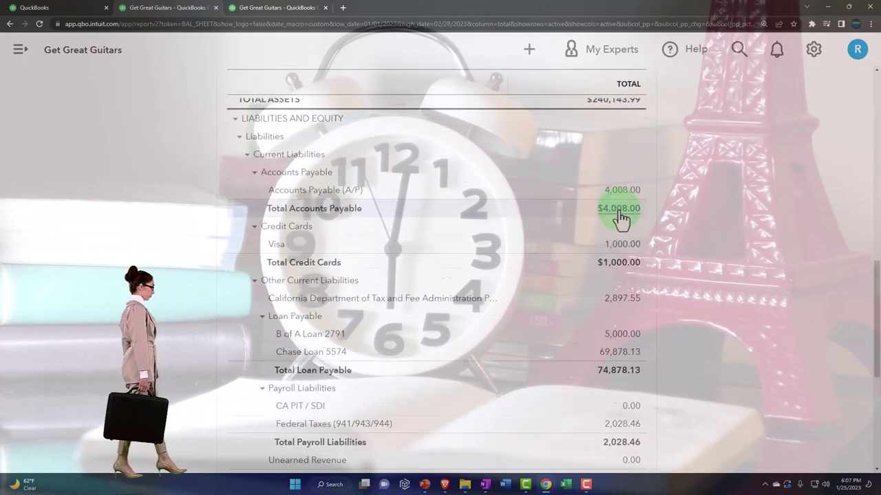
pyautogui.click(612, 224)
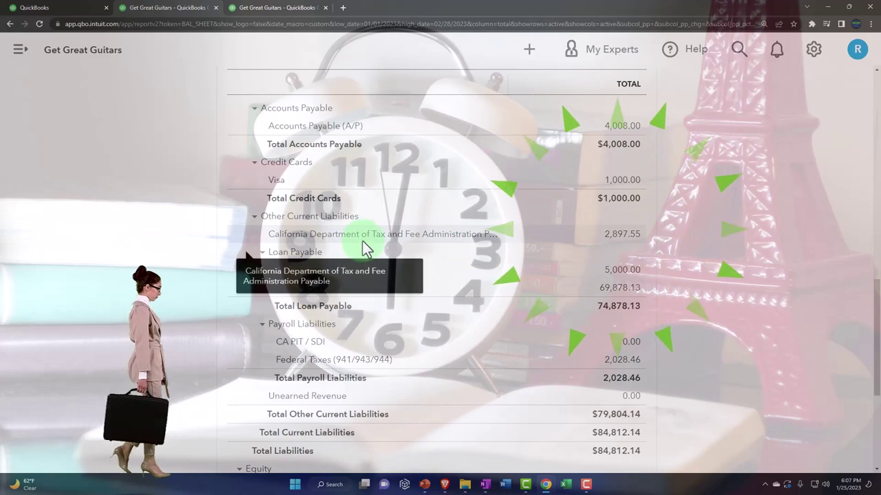
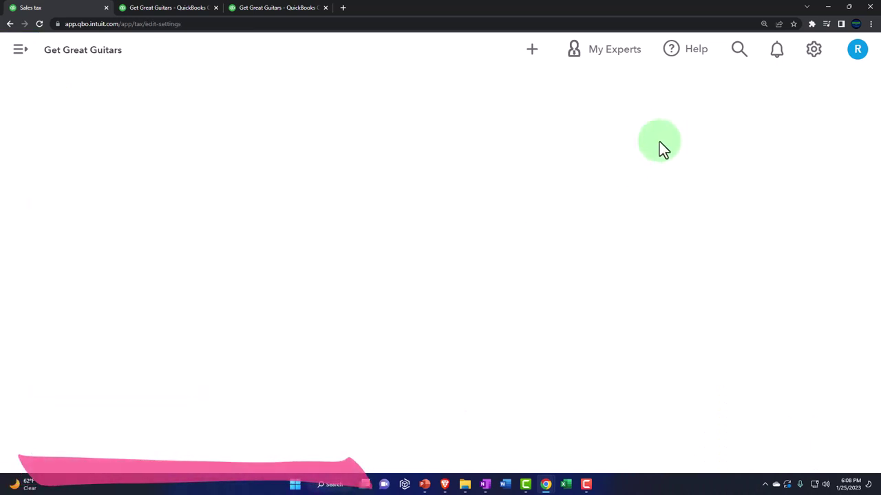
# - Review the tax agencies and custom rates on the sales tax settings page
pyautogui.scroll(-1, 503, 321)
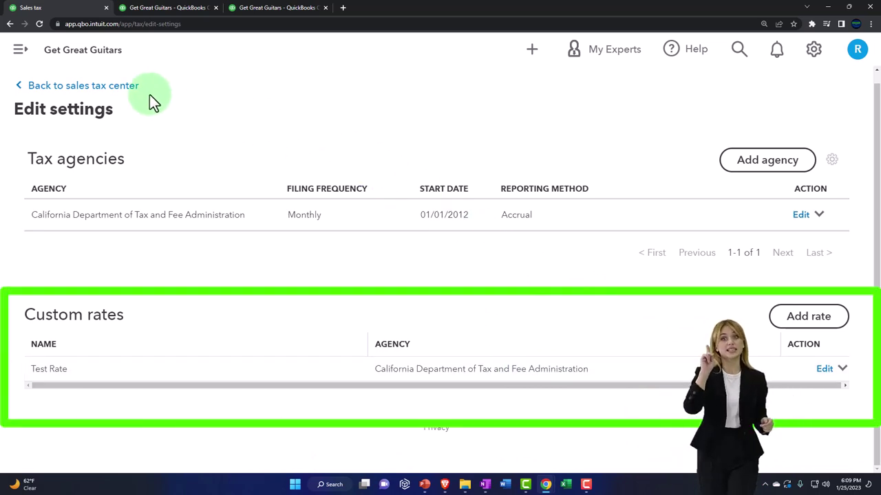
# - Return from the sales tax settings to the sales tax center and open the Products and Services list under Sales
pyautogui.click(130, 88)
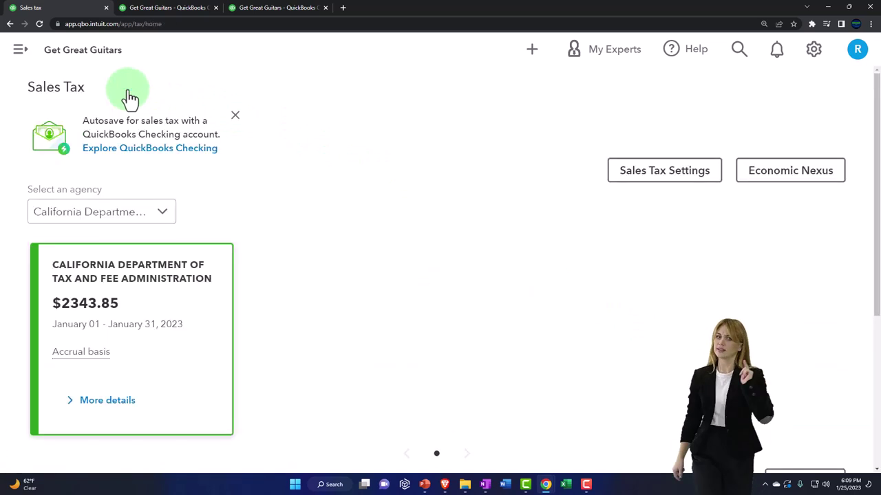
pyautogui.click(21, 53)
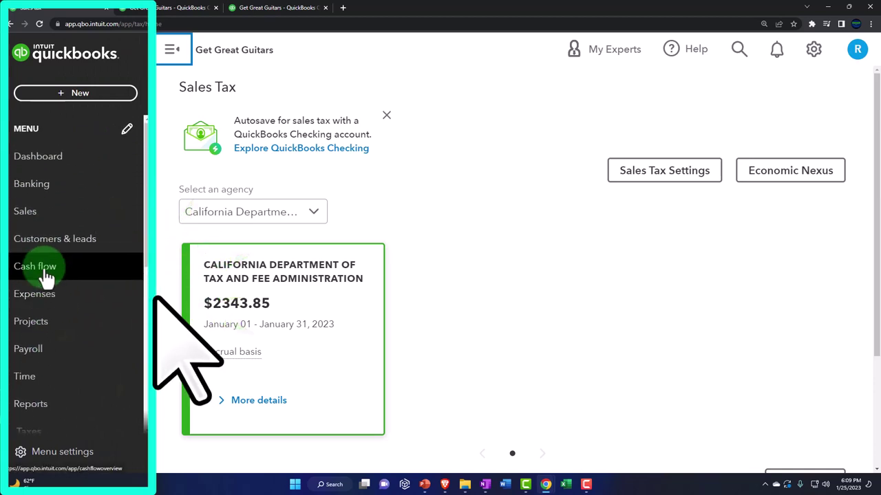
pyautogui.click(31, 219)
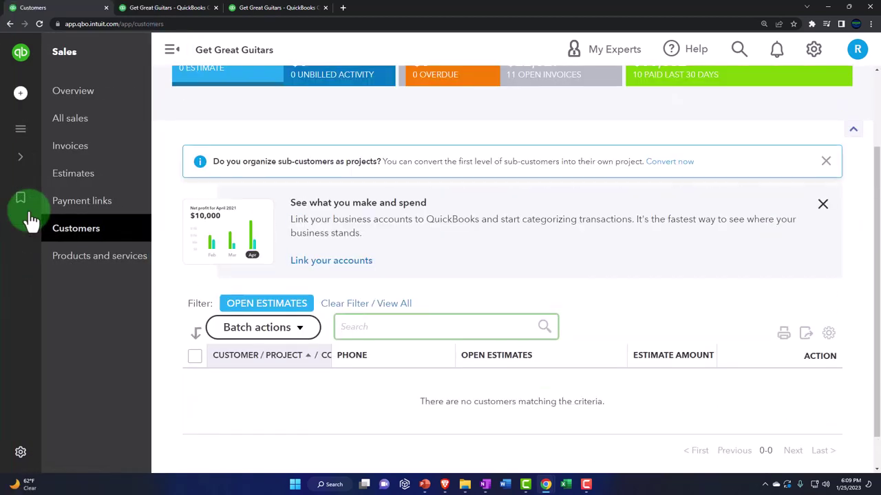
pyautogui.click(67, 258)
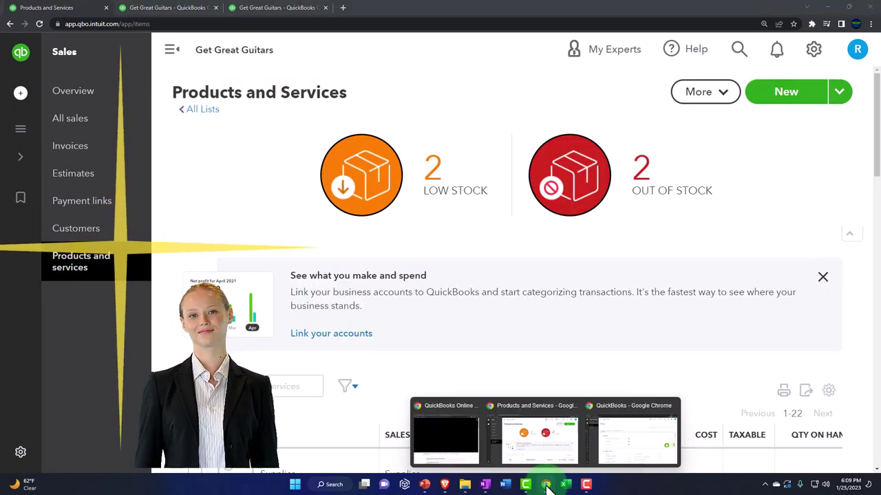
# - In the Sample Company window, view Products & services under Get paid & pay, then return to the Get Great Guitars window
pyautogui.click(603, 452)
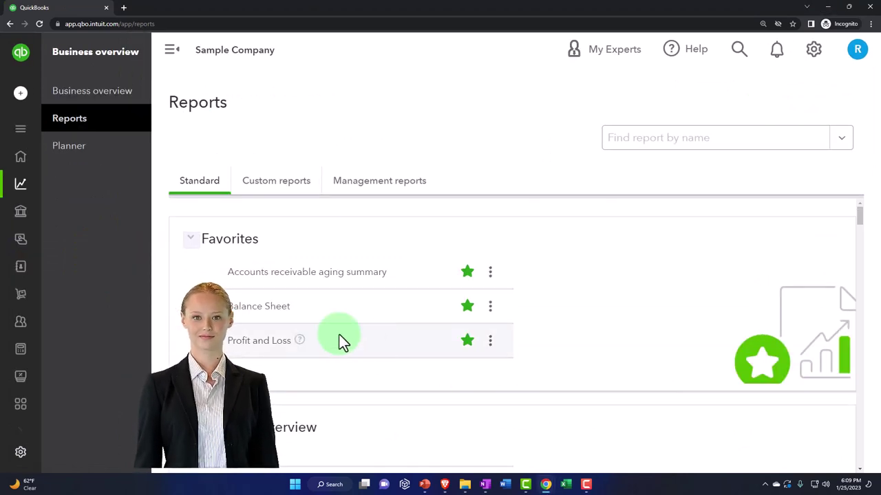
pyautogui.hotkey('ctrl', '+')
pyautogui.moveTo(14, 222)
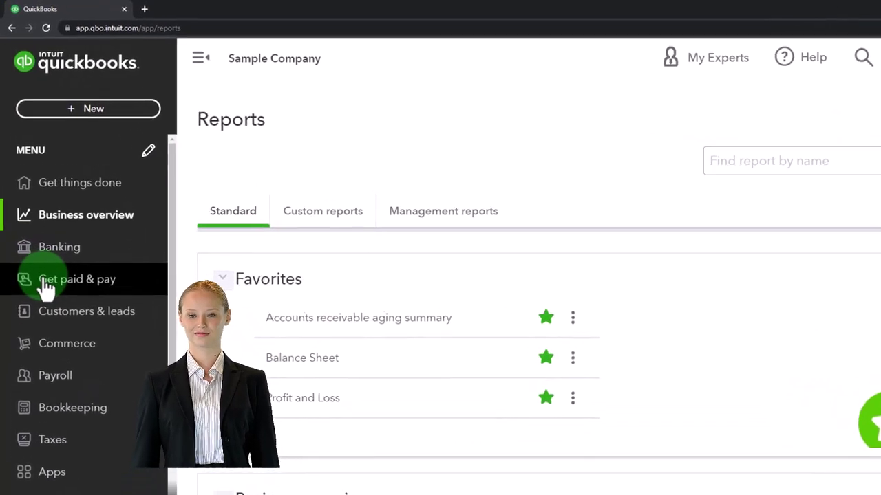
pyautogui.click(47, 288)
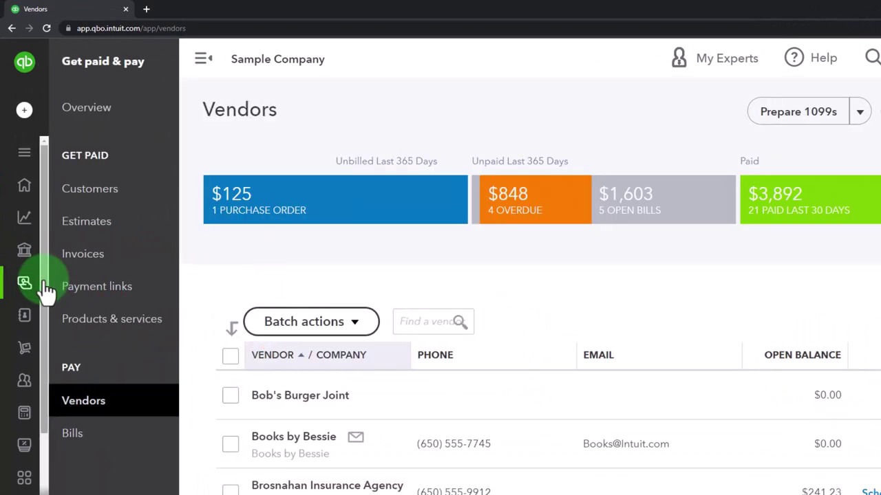
pyautogui.click(99, 324)
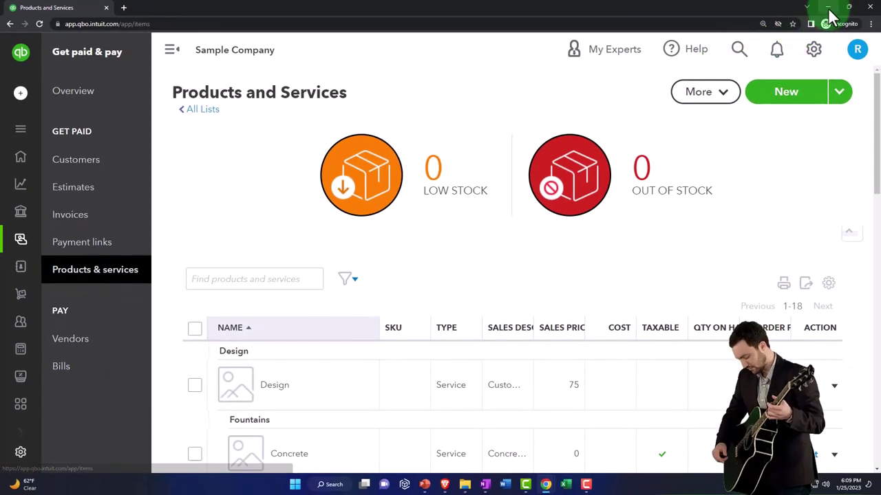
pyautogui.click(827, 8)
# - Check the taxable items in the product list, inspect the sales tax setting of the ELP item, and close it without saving
pyautogui.scroll(-5, 501, 286)
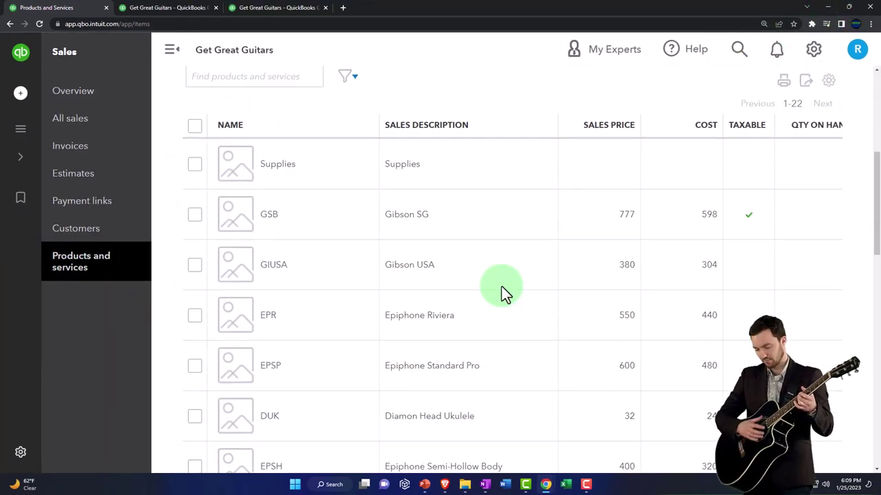
pyautogui.click(173, 51)
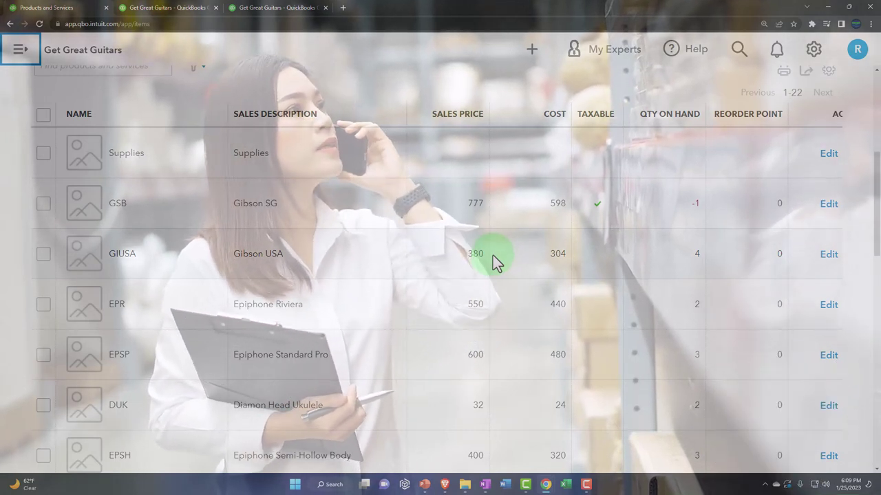
pyautogui.scroll(-3, 497, 262)
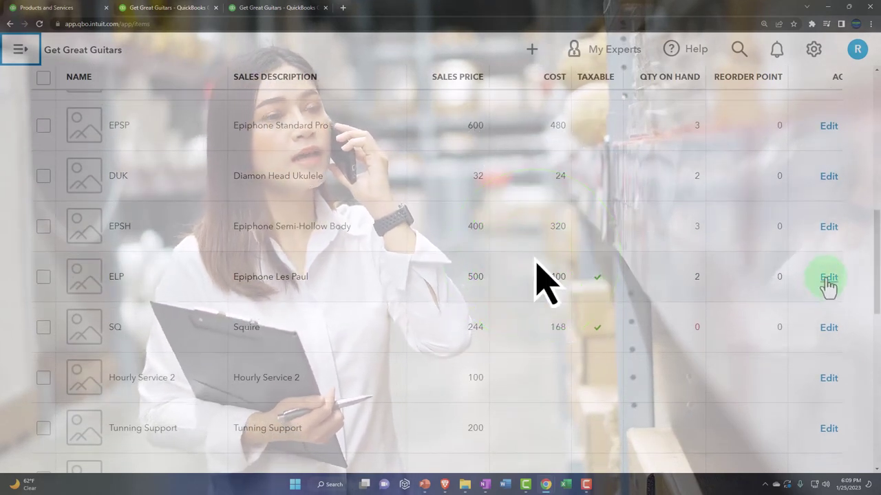
pyautogui.click(828, 282)
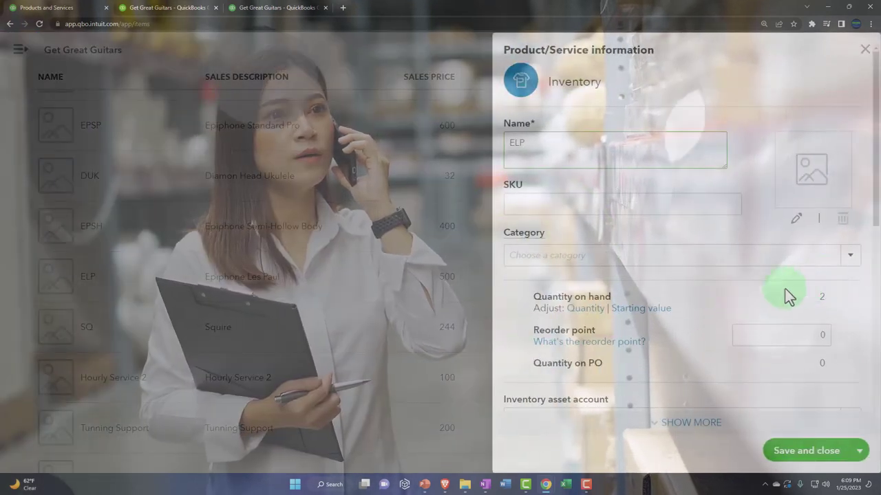
pyautogui.scroll(-5, 757, 296)
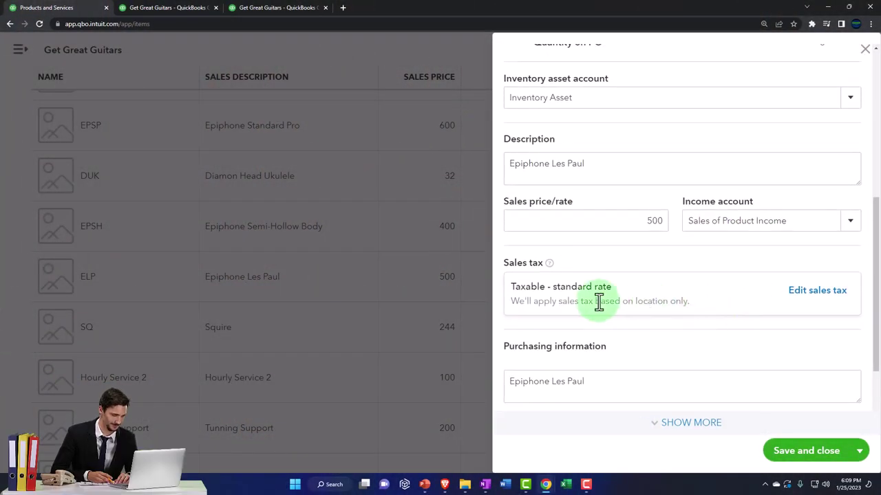
pyautogui.click(862, 53)
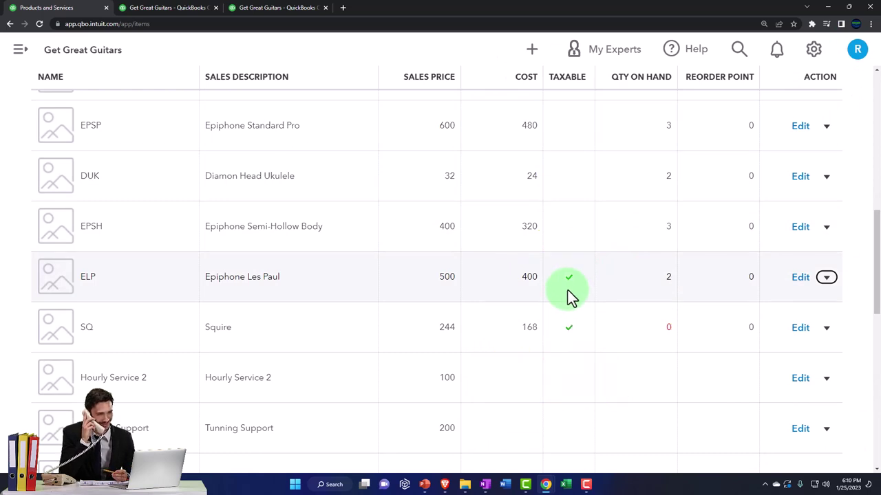
# - Open the Customers list under Sales with the navigation menu collapsed and clear the Open Estimates filter to list all customers
pyautogui.scroll(10, 270, 313)
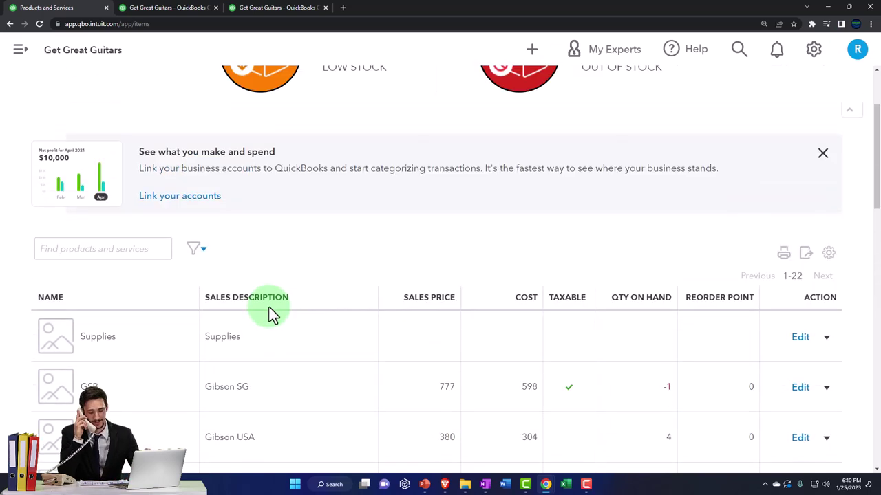
pyautogui.click(20, 52)
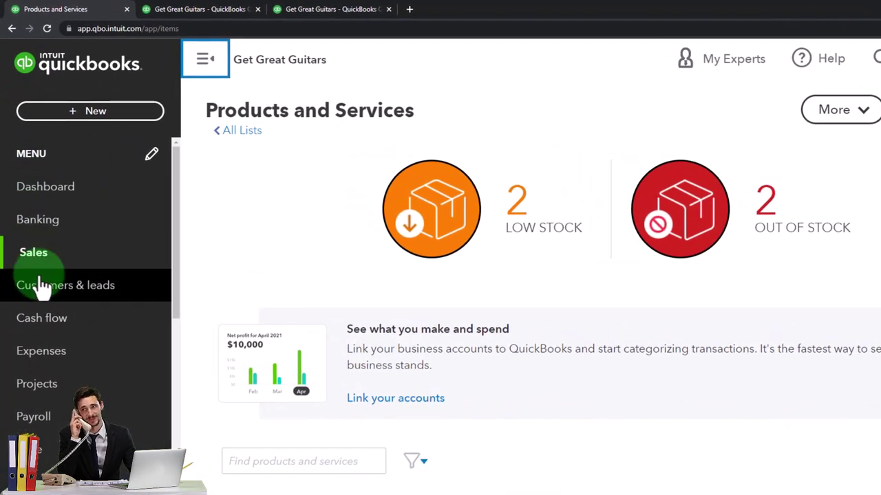
pyautogui.click(32, 255)
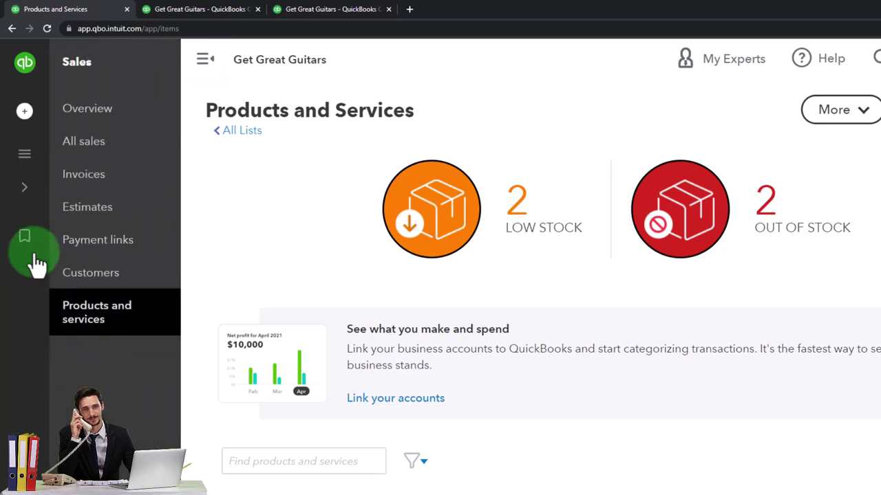
pyautogui.click(79, 282)
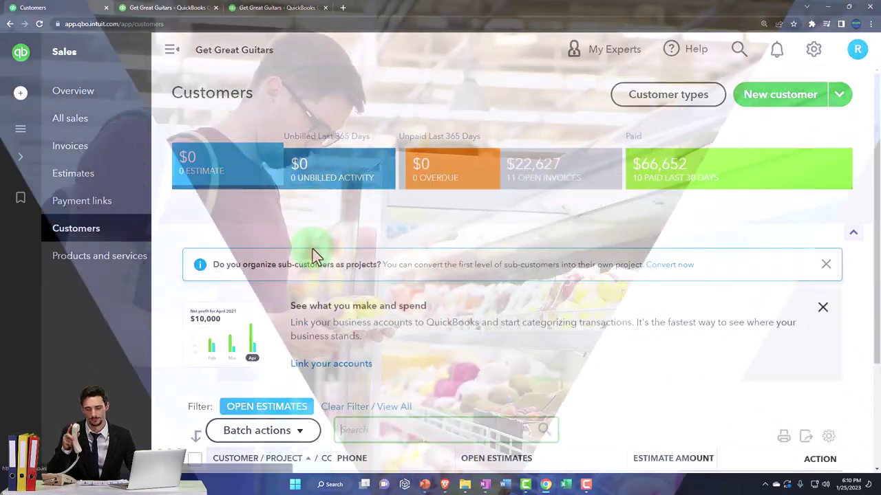
pyautogui.click(171, 50)
pyautogui.scroll(-2, 279, 268)
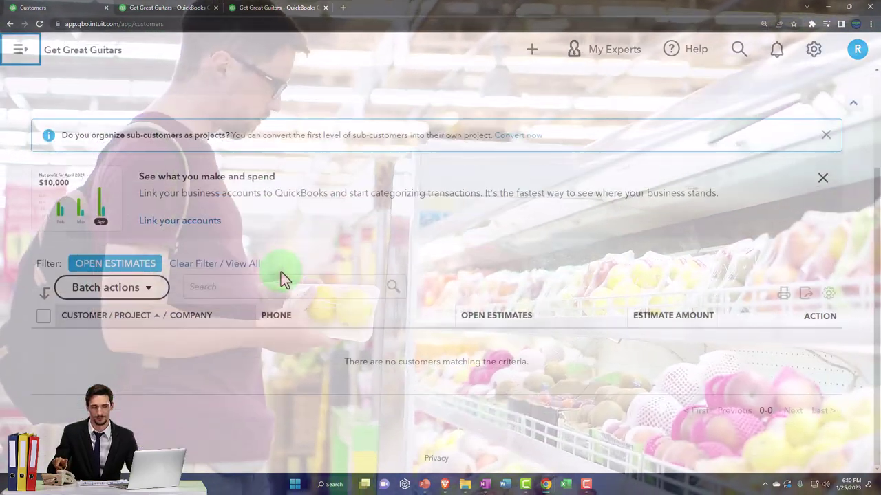
pyautogui.scroll(2, 281, 272)
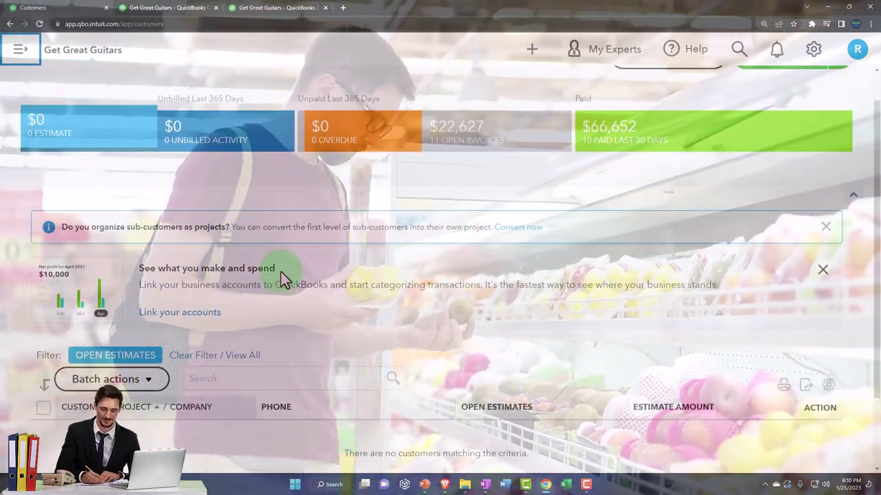
pyautogui.click(237, 356)
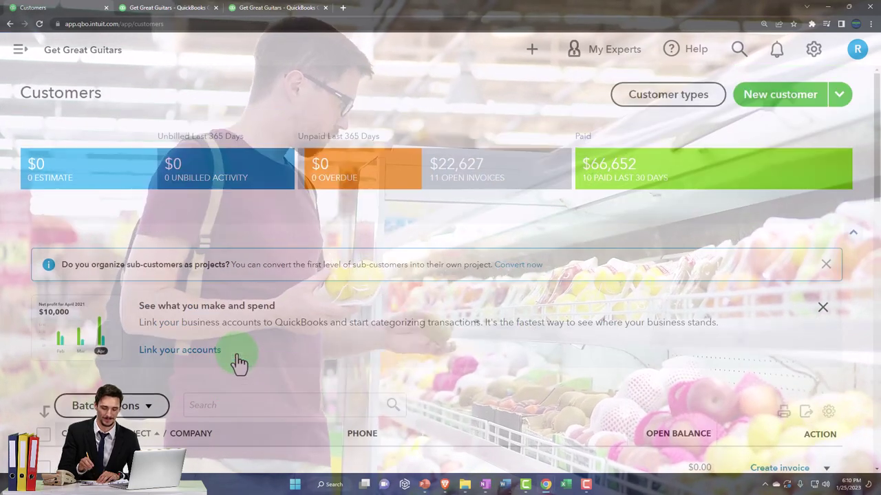
pyautogui.scroll(-4, 237, 361)
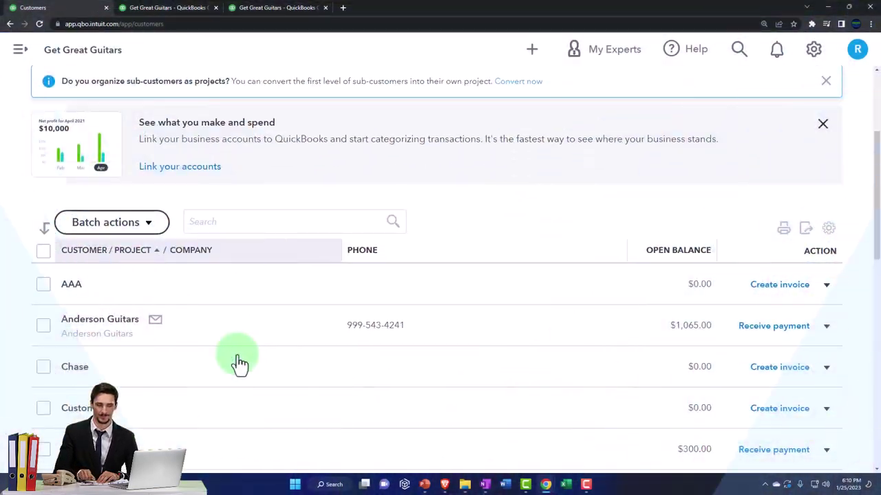
pyautogui.click(380, 291)
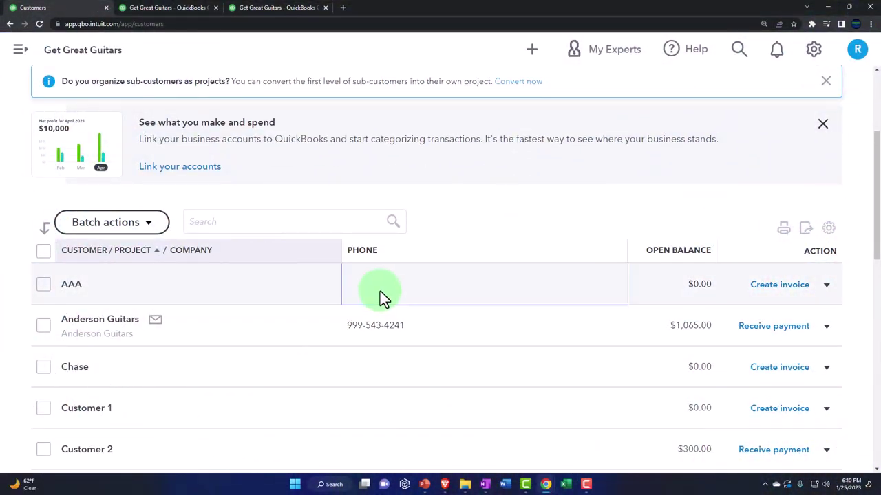
# - Inspect the tax exemption and tax rate options in the Anderson Guitars customer record, close it unsaved and dismiss the LastPass prompt
pyautogui.click(81, 323)
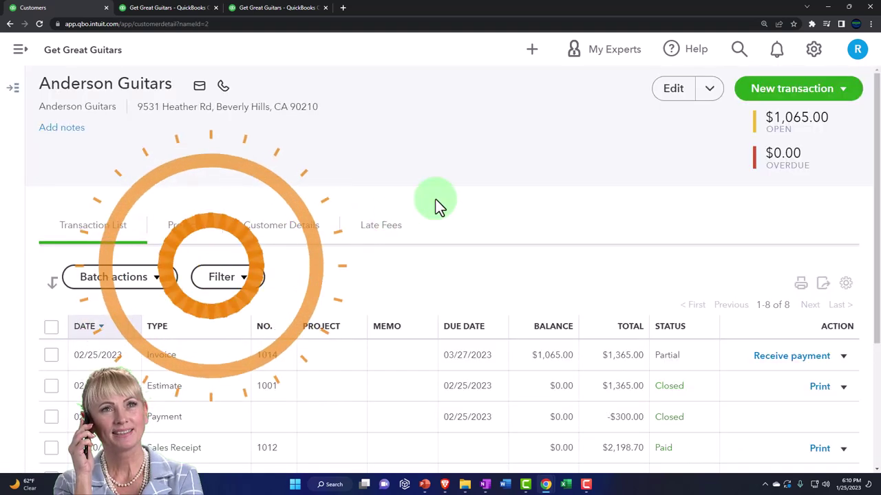
pyautogui.click(670, 89)
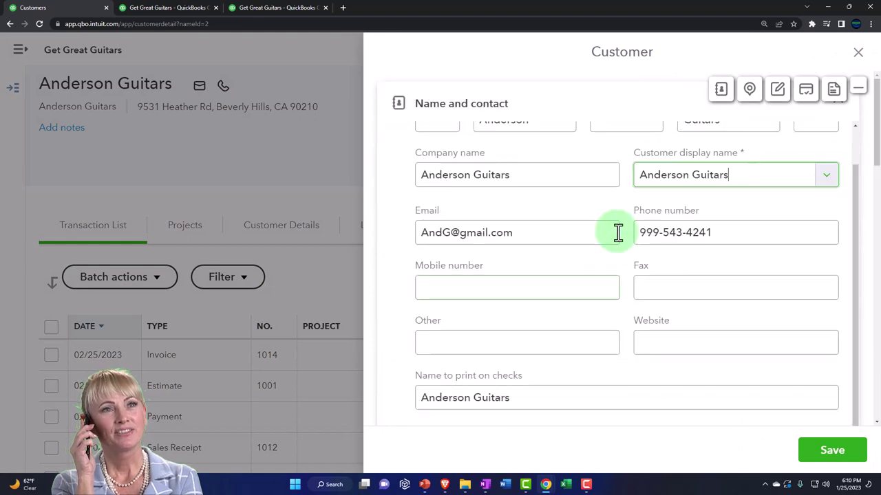
pyautogui.scroll(-10, 472, 283)
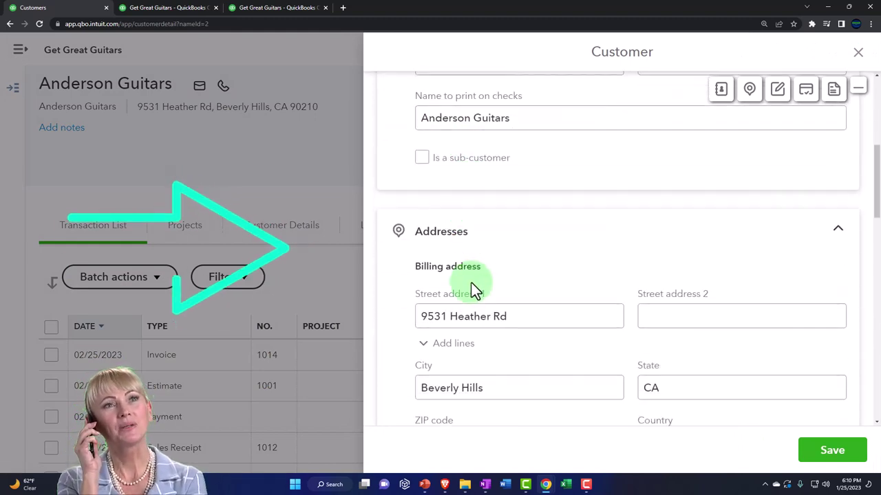
pyautogui.scroll(-5, 471, 282)
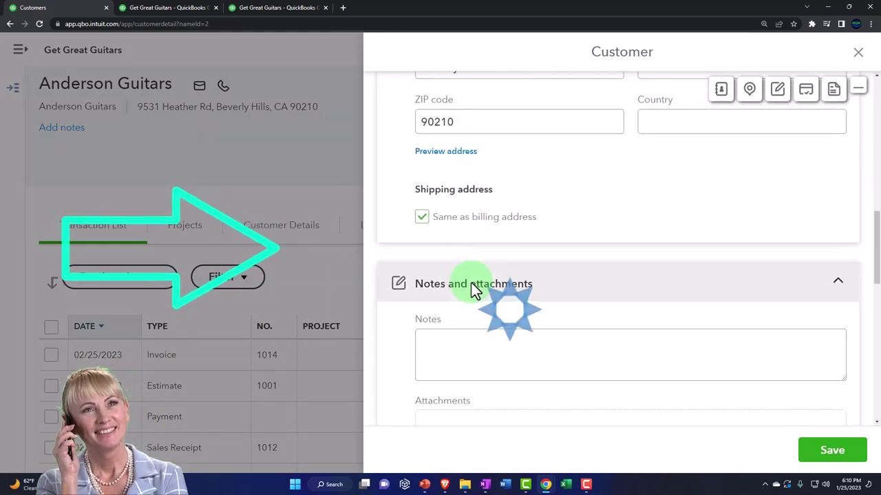
pyautogui.scroll(-4, 473, 292)
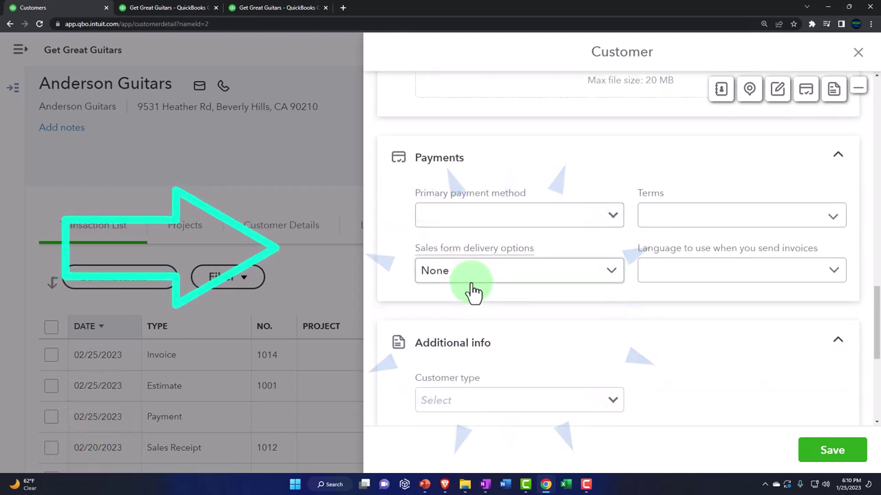
pyautogui.scroll(-2, 471, 283)
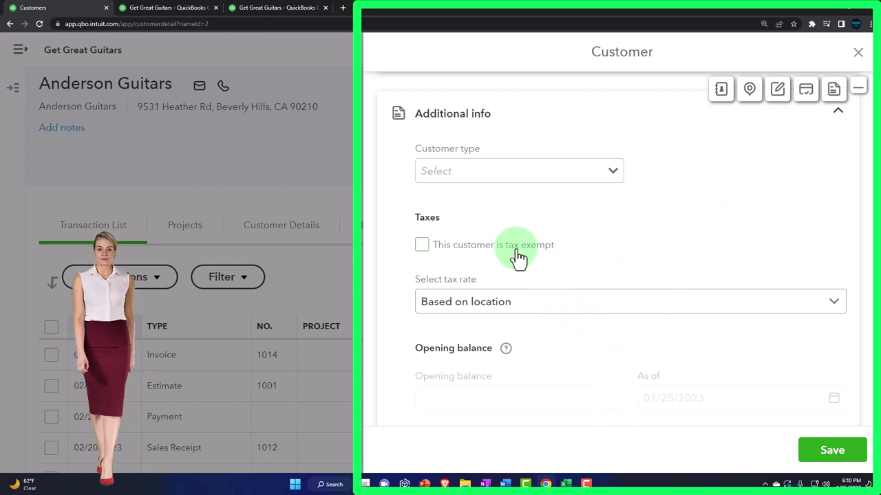
pyautogui.click(833, 303)
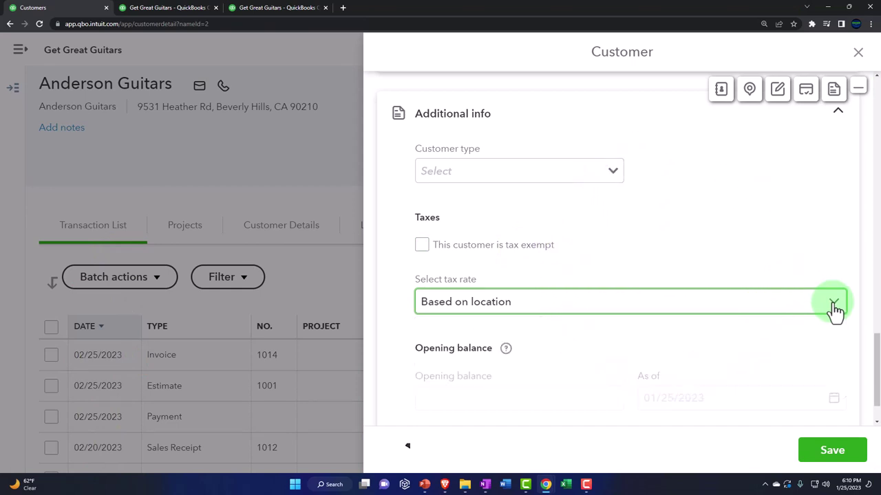
pyautogui.click(859, 55)
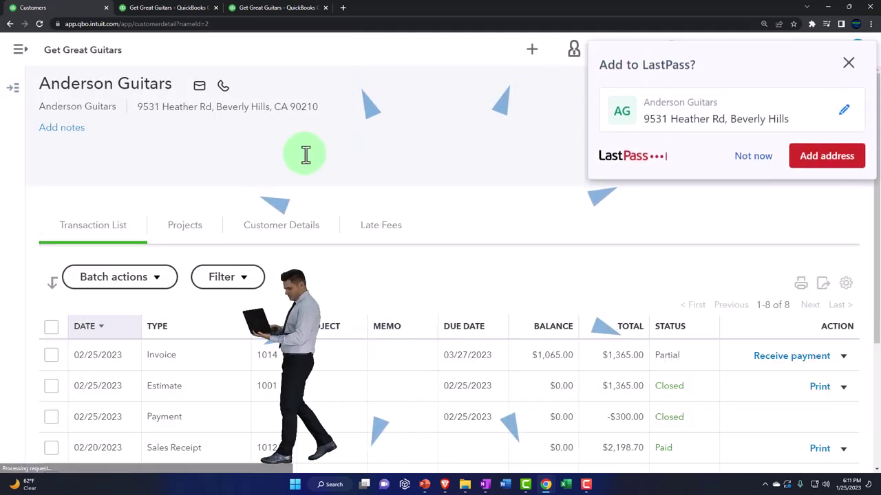
pyautogui.click(849, 63)
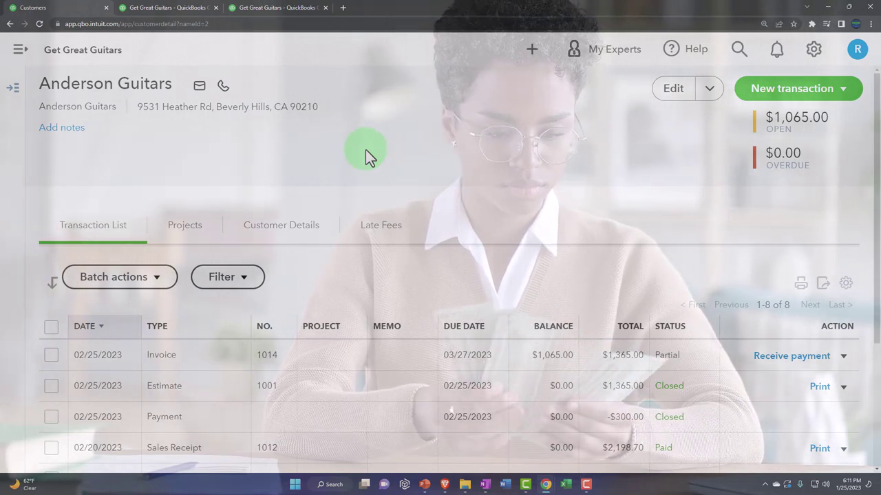
# - Review the transaction list on the Anderson Guitars customer page
pyautogui.scroll(-1, 373, 221)
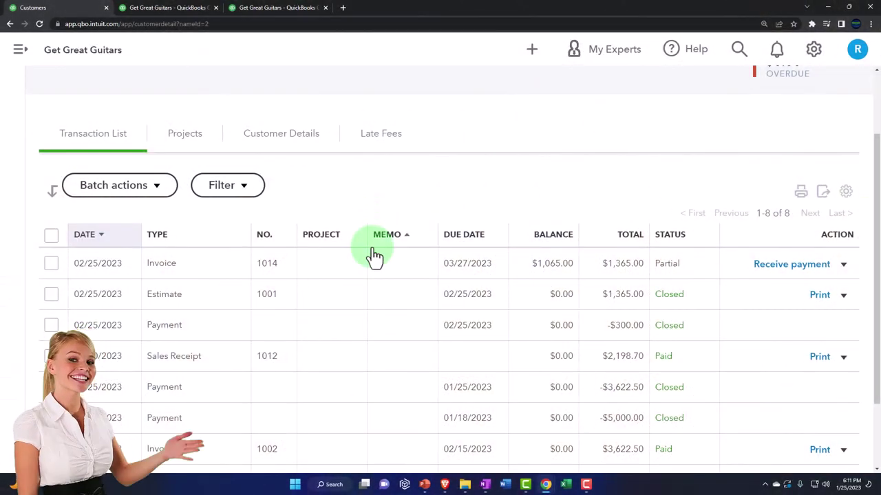
pyautogui.scroll(-1, 373, 303)
pyautogui.scroll(1, 375, 303)
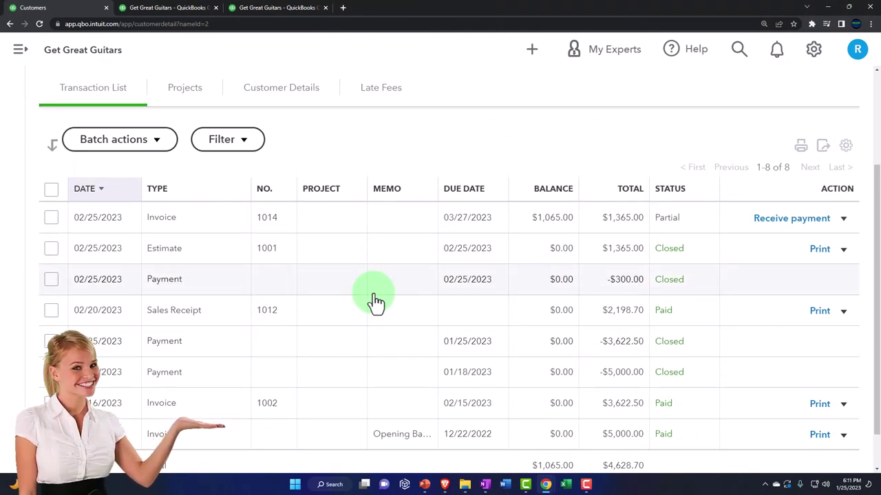
pyautogui.scroll(2, 376, 303)
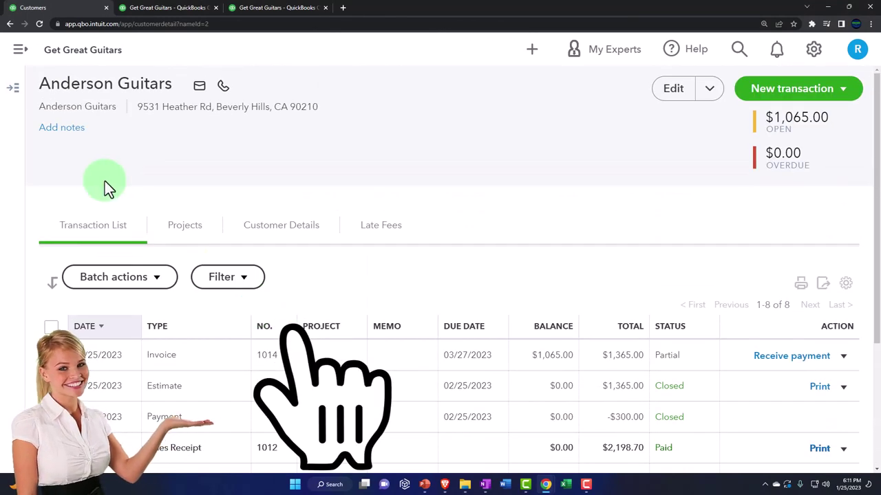
# - Open the 02/20/2023 sales receipt of Anderson Guitars and review its taxable line items, tax rate and sales tax calculation
pyautogui.scroll(-2, 113, 241)
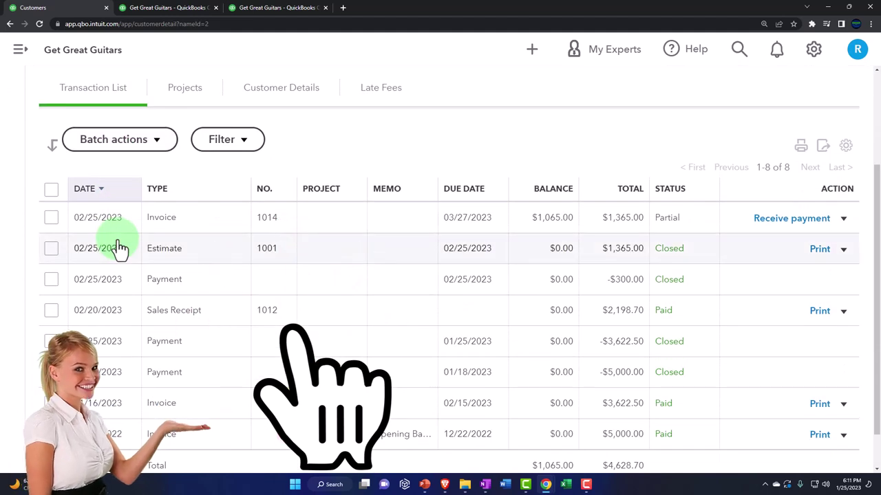
pyautogui.click(176, 316)
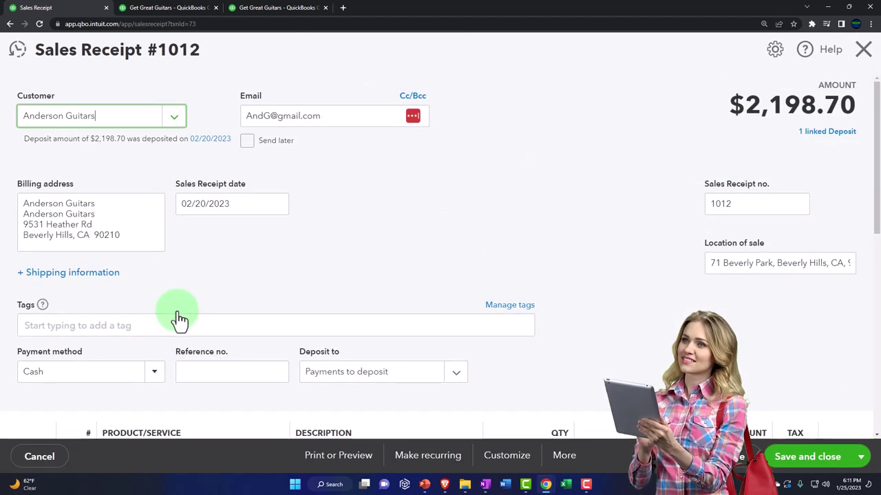
pyautogui.scroll(-3, 180, 302)
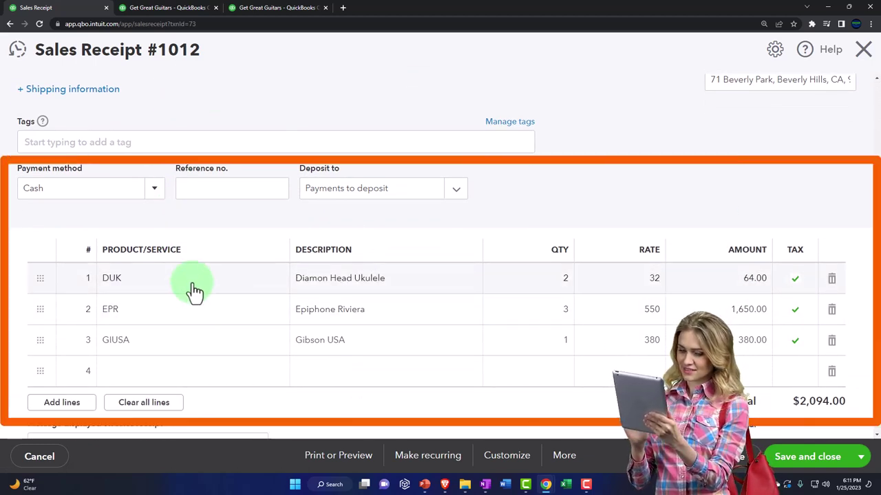
pyautogui.scroll(-2, 193, 291)
pyautogui.scroll(-1, 196, 292)
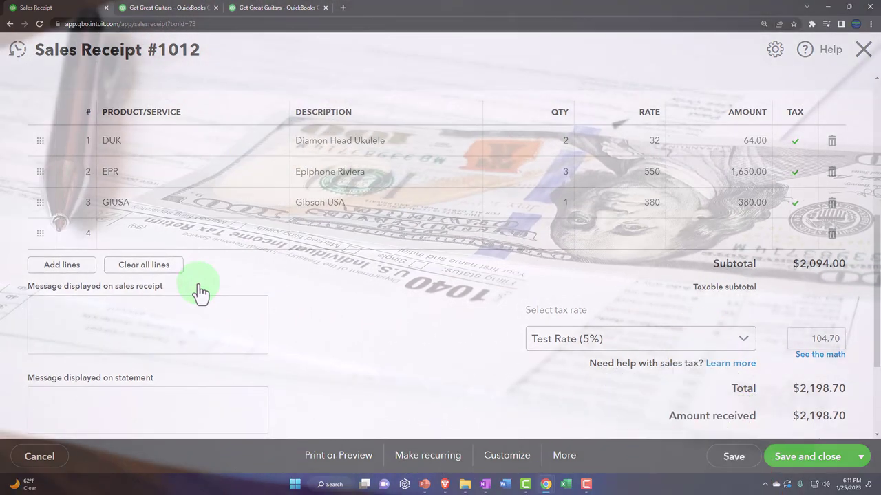
pyautogui.scroll(-1, 282, 344)
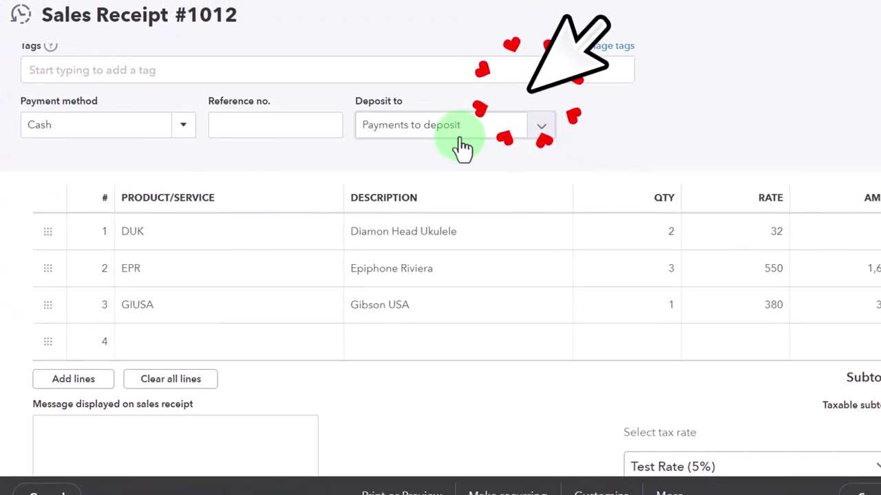
pyautogui.scroll(-3, 461, 147)
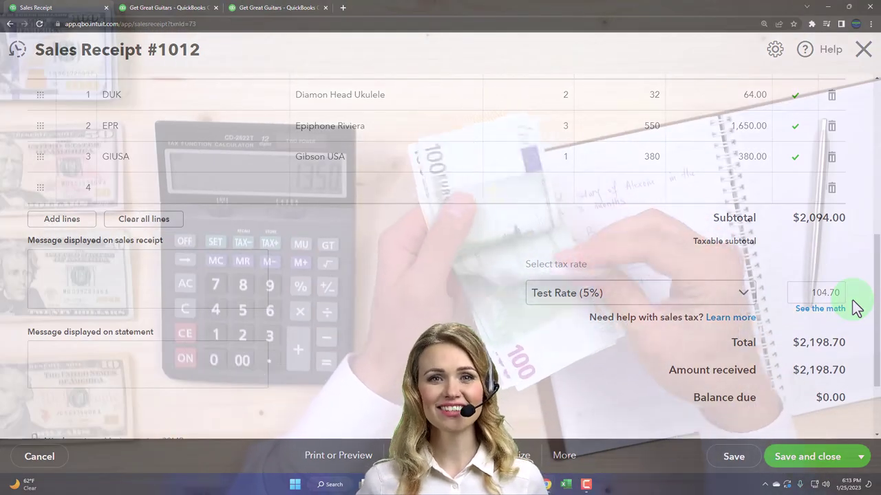
pyautogui.click(476, 188)
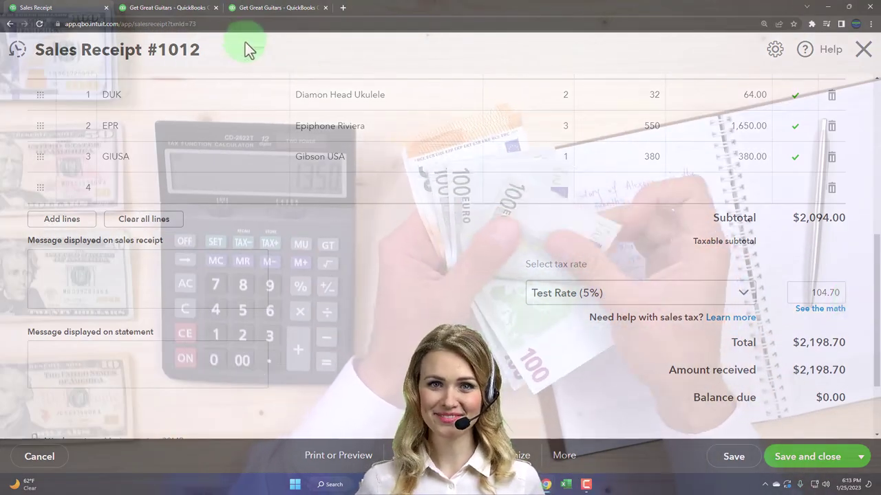
# - Switch to the balance sheet report and review its liabilities and equity sections
pyautogui.click(187, 8)
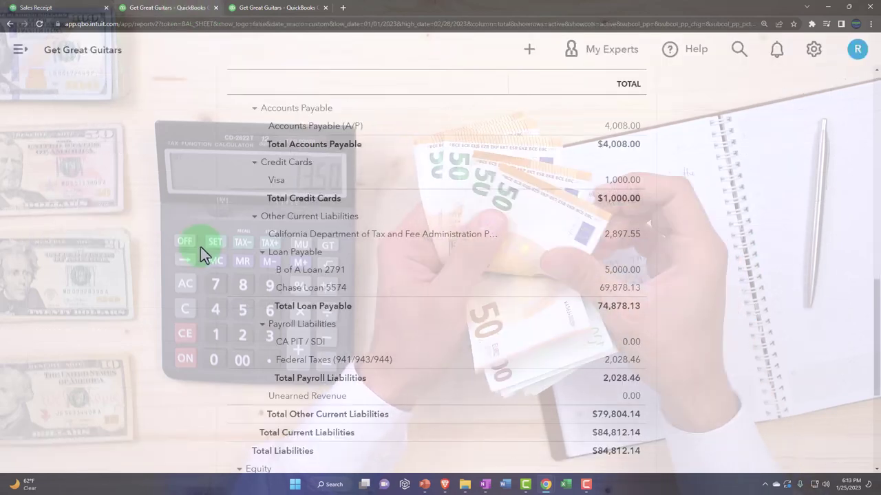
pyautogui.scroll(-1, 201, 247)
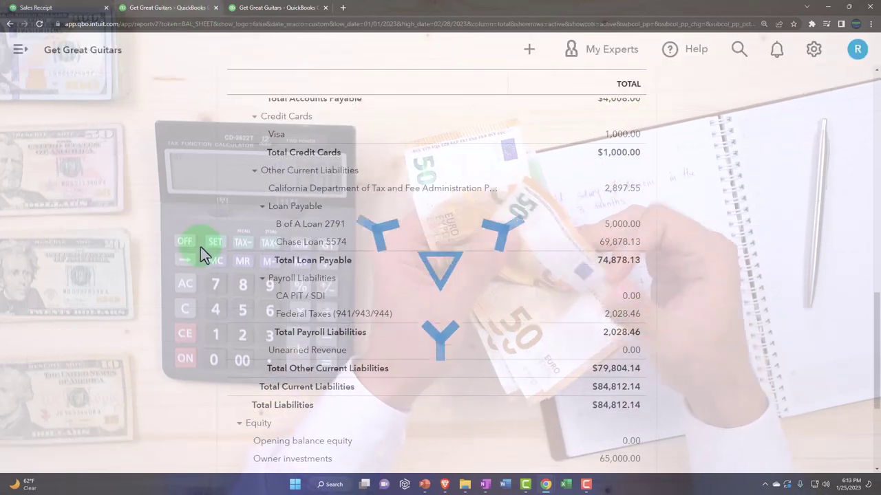
pyautogui.scroll(-2, 200, 247)
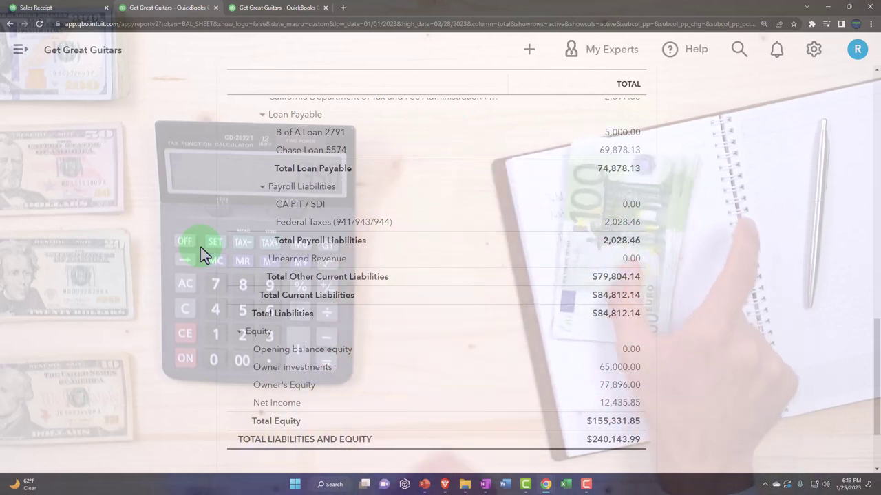
pyautogui.scroll(3, 200, 246)
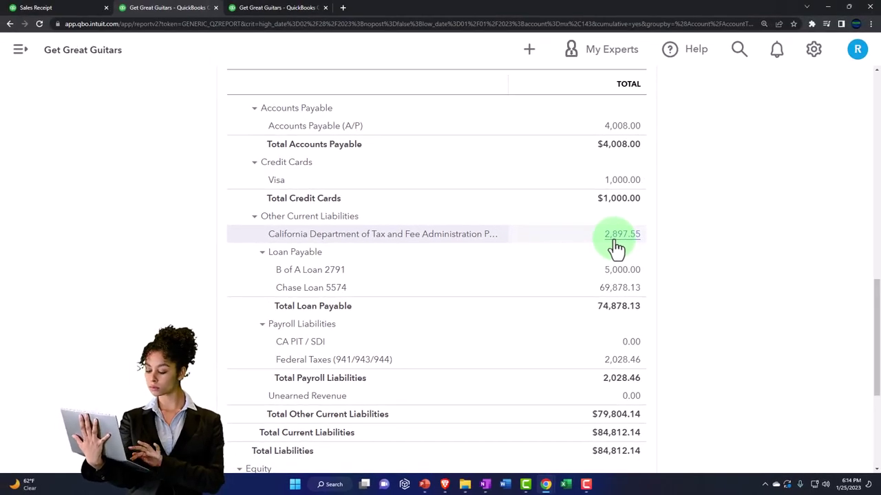
# - Review the transactions behind the California Department of Tax and Fee Administration Payable balance and return to the report summary
pyautogui.click(614, 244)
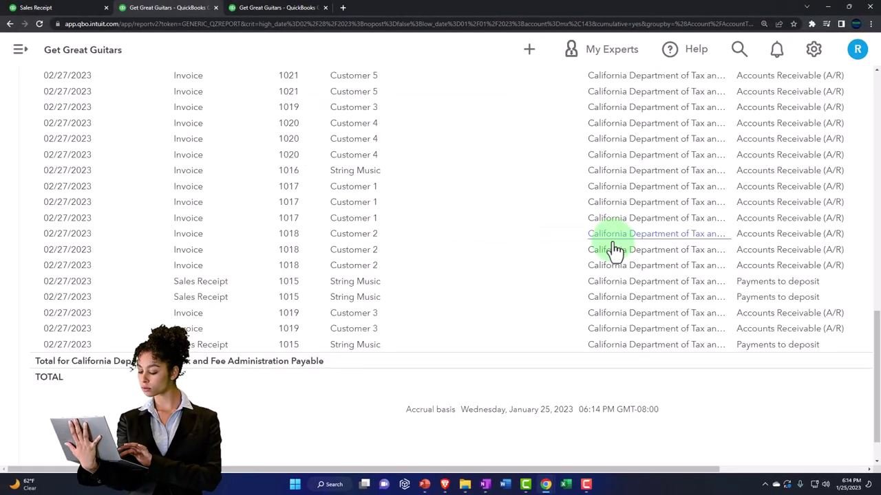
pyautogui.scroll(1, 480, 310)
pyautogui.hotkey('ctrl', '-')
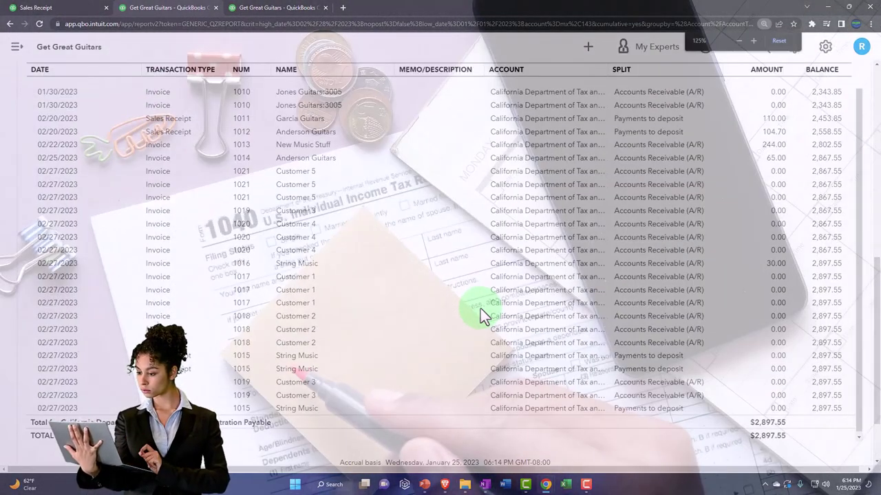
pyautogui.hotkey('ctrl', '-')
pyautogui.scroll(2, 454, 320)
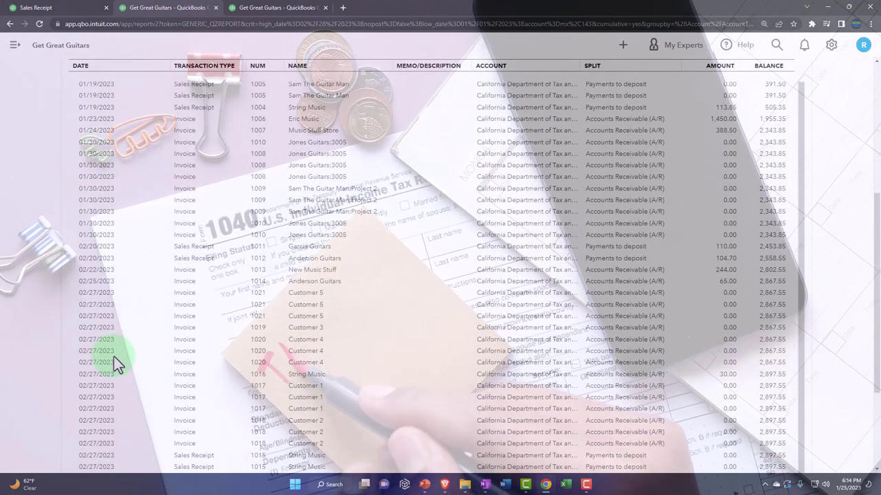
pyautogui.scroll(-1, 98, 404)
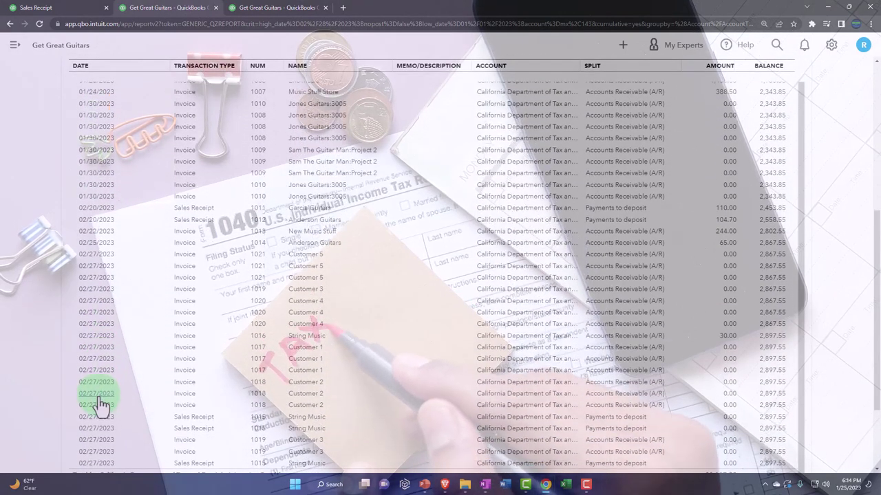
pyautogui.scroll(5, 98, 405)
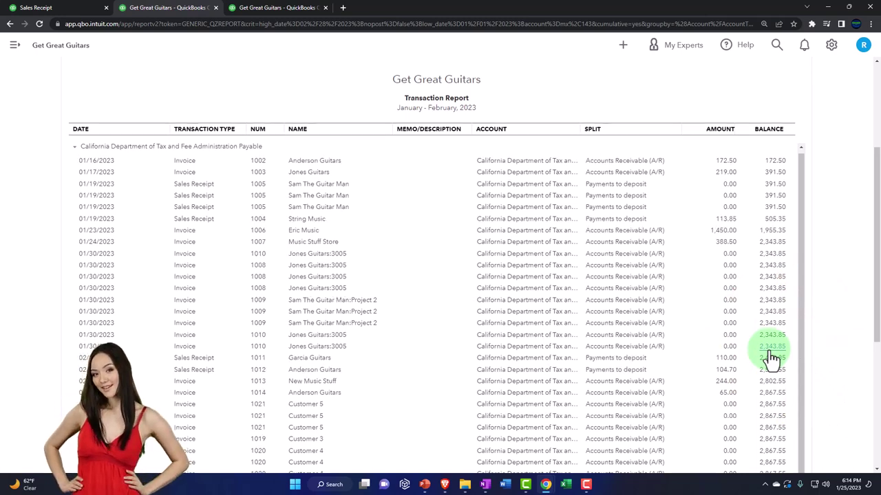
pyautogui.scroll(-2, 770, 358)
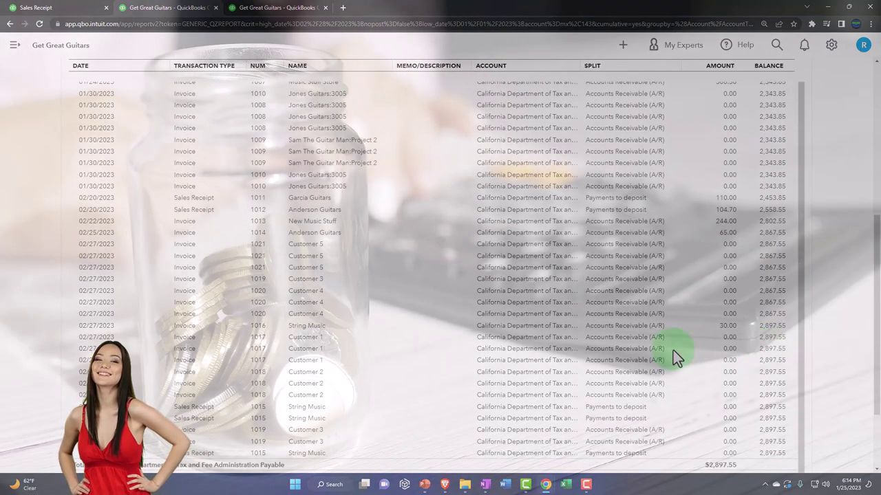
pyautogui.scroll(-2, 437, 354)
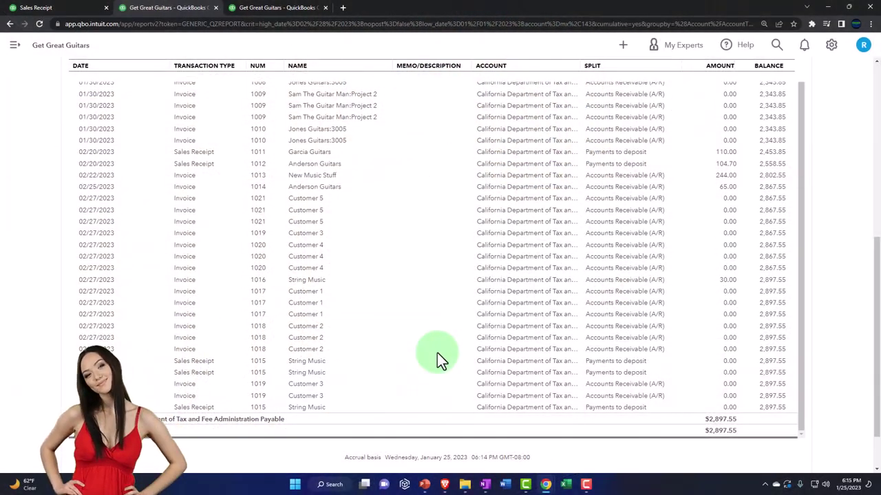
pyautogui.scroll(10, 75, 296)
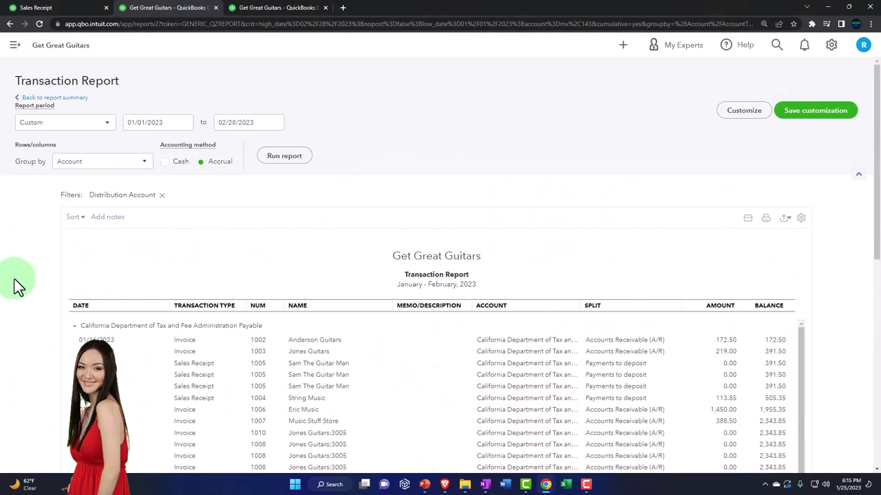
pyautogui.click(52, 98)
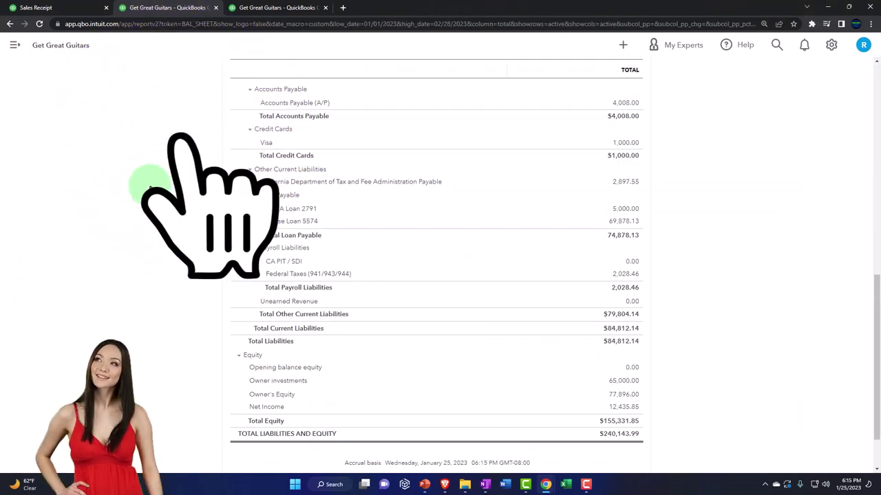
# - Duplicate the Profit and Loss browser tab and open the Reports list in the copy
pyautogui.click(281, 11)
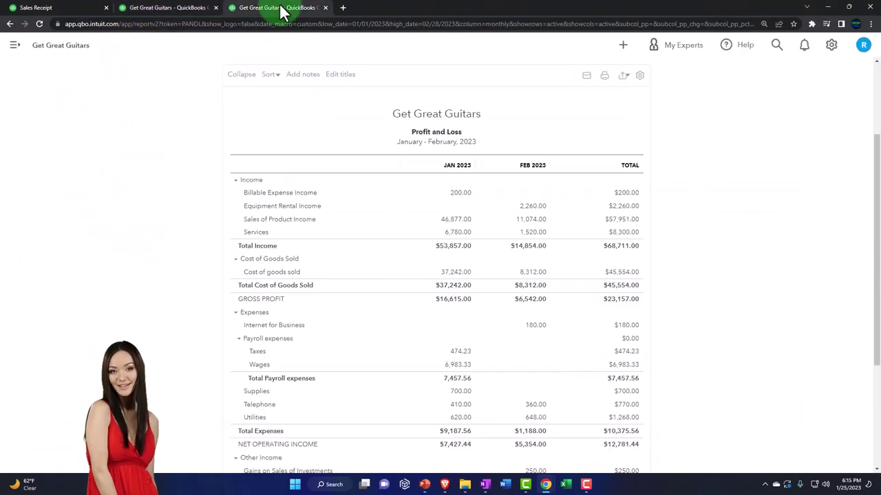
pyautogui.rightClick(282, 13)
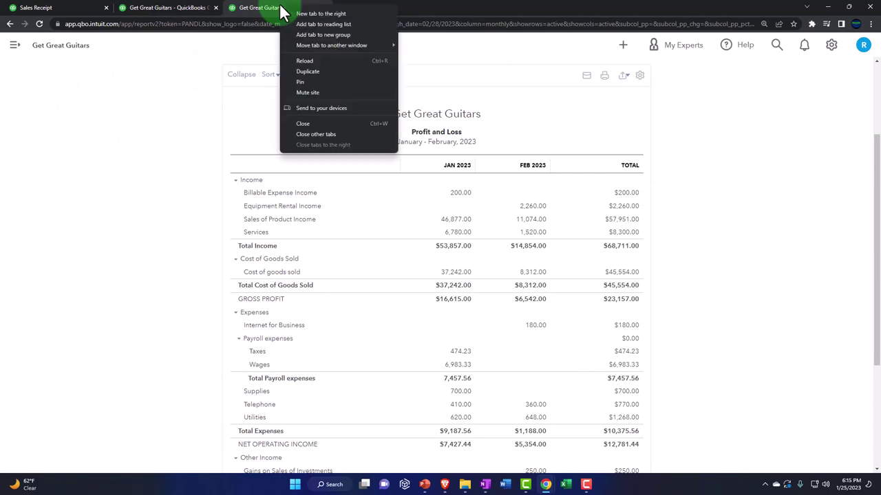
pyautogui.click(308, 71)
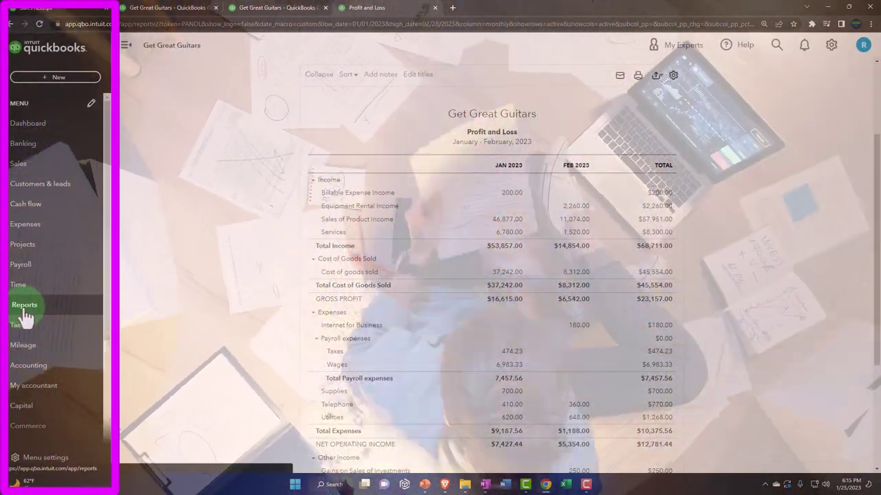
pyautogui.click(24, 311)
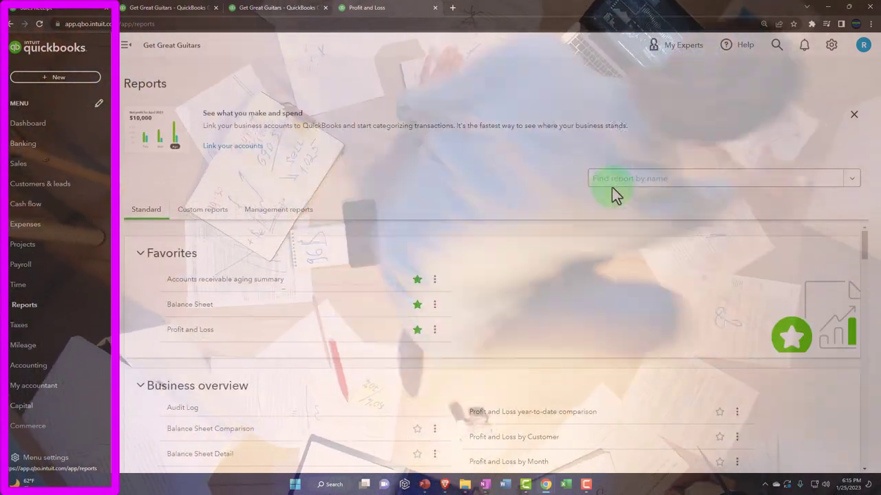
# - Search the reports for "sale" and open the Sales Tax Liability Report
pyautogui.click(617, 180)
pyautogui.write('sale')
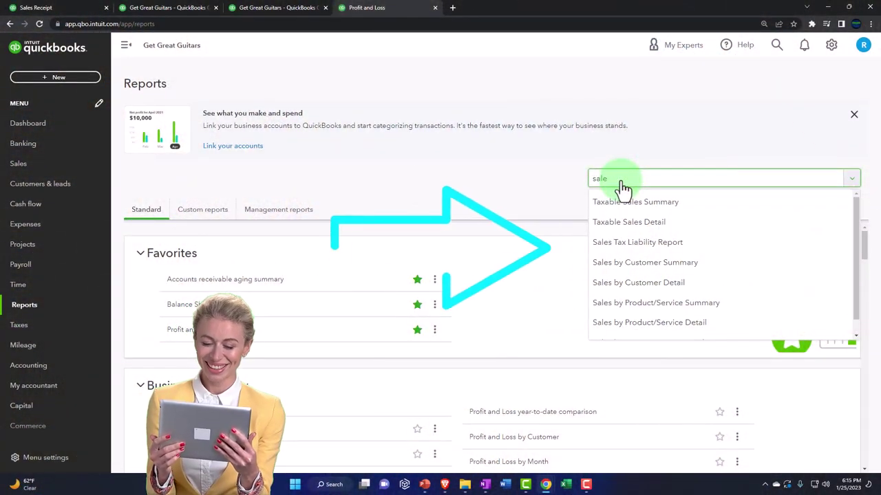
pyautogui.press('Down')
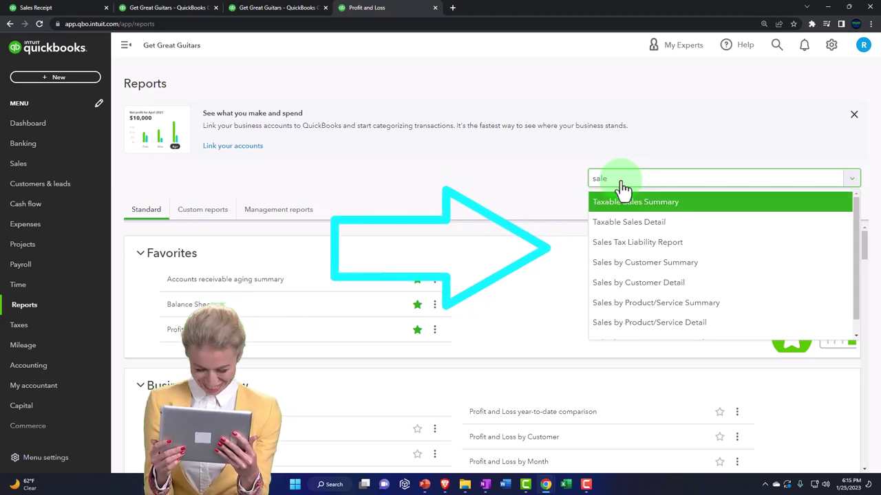
pyautogui.press('Down')
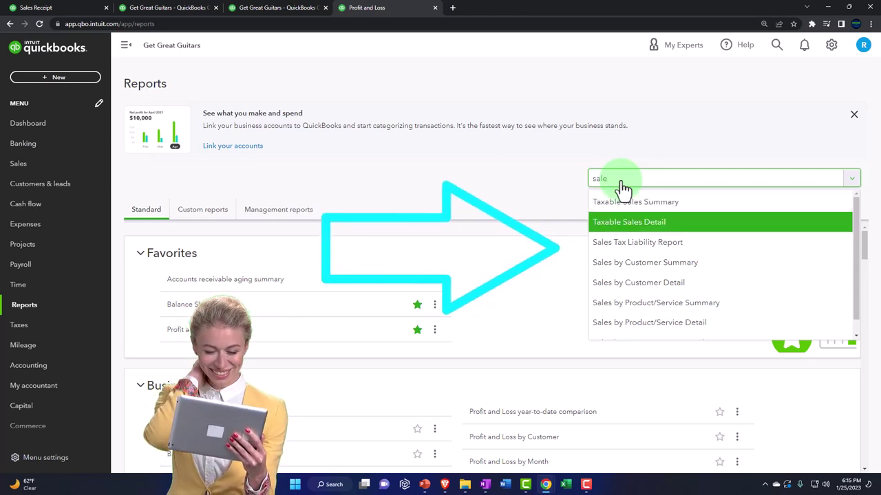
pyautogui.press('Down')
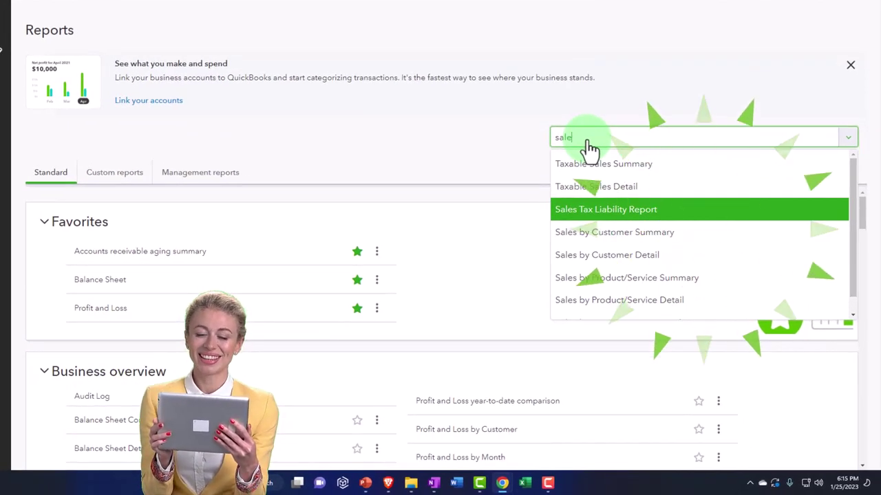
pyautogui.press('Return')
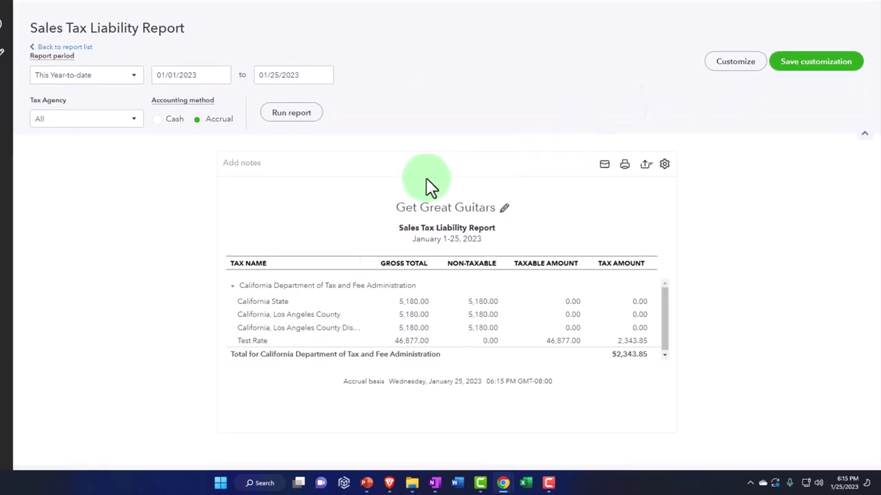
# - Run the Sales Tax Liability Report for the period 01/01/2023 to 01/31/2023
pyautogui.click(208, 74)
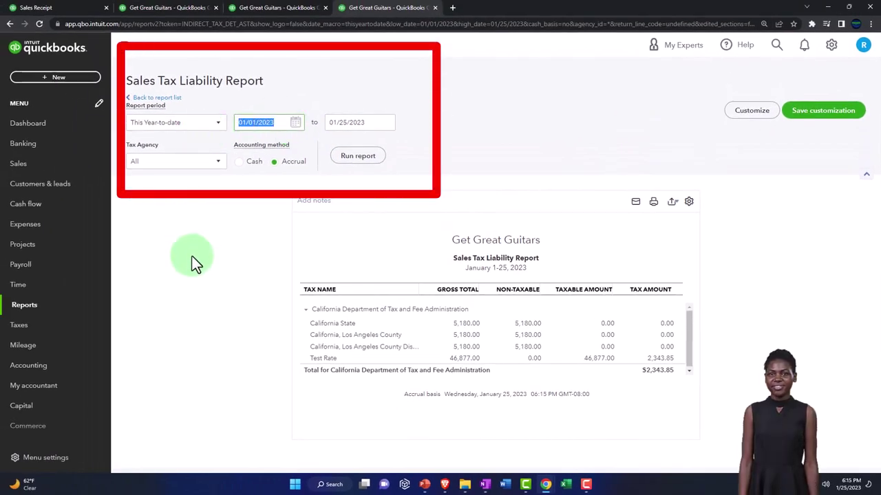
pyautogui.write('01/01/2023')
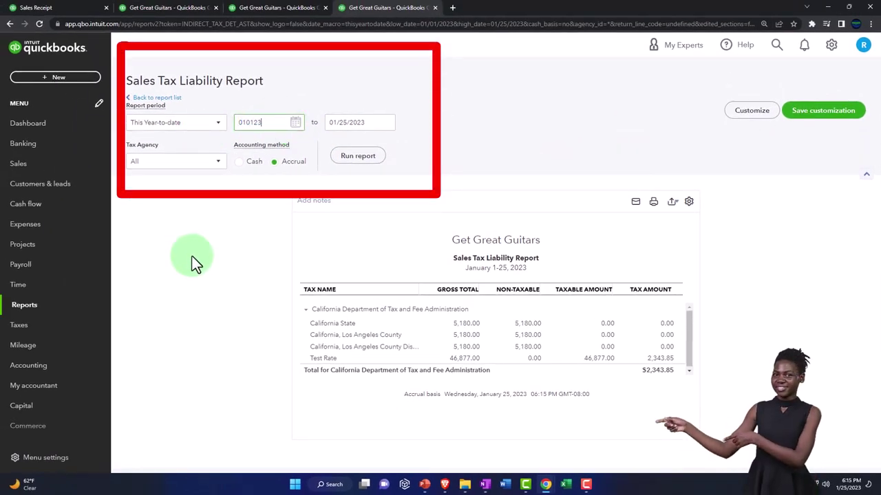
pyautogui.press('Tab')
pyautogui.write('01/31/2023')
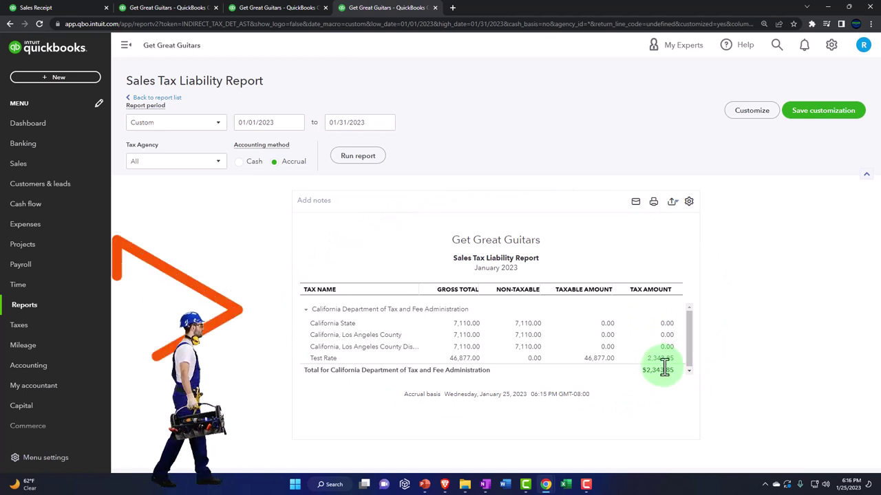
# - Return to the balance sheet and open the transaction detail of the California Department of Tax and Fee Administration Payable balance
pyautogui.click(172, 8)
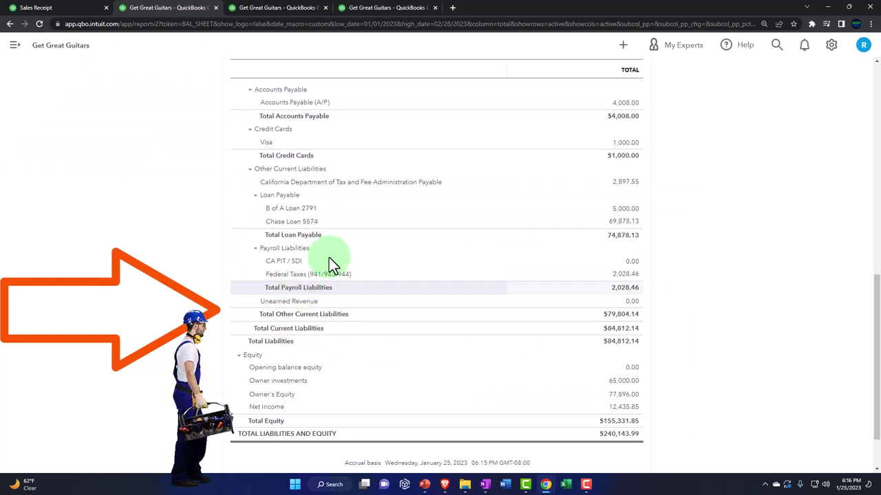
pyautogui.click(622, 184)
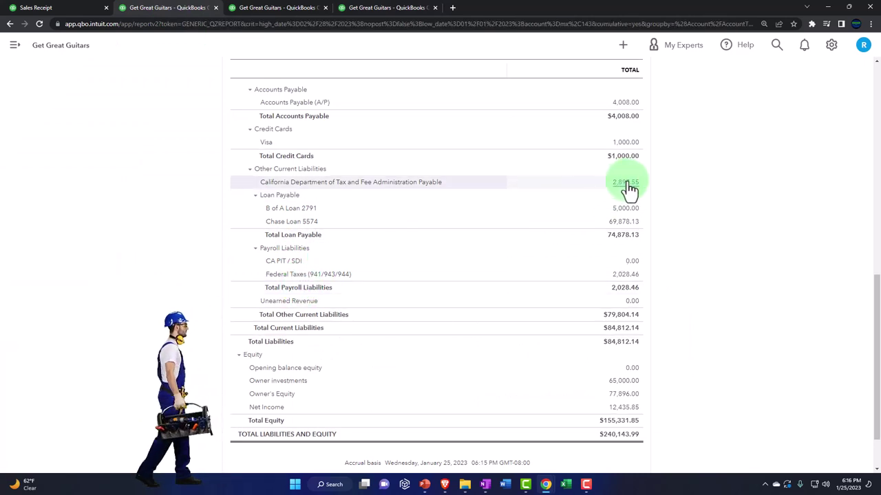
pyautogui.scroll(-1, 358, 358)
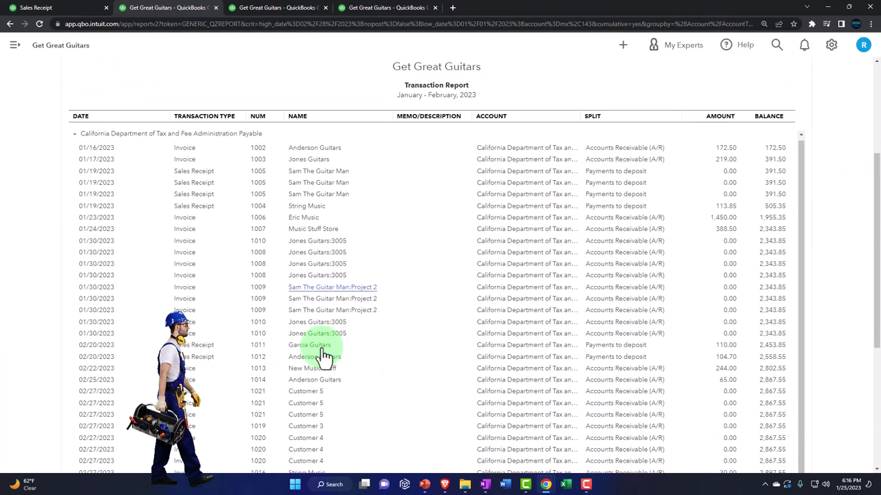
# - Compare the January 2023 running balance in the California tax payable transaction detail with the Sales Tax Liability Report
pyautogui.scroll(-1, 324, 357)
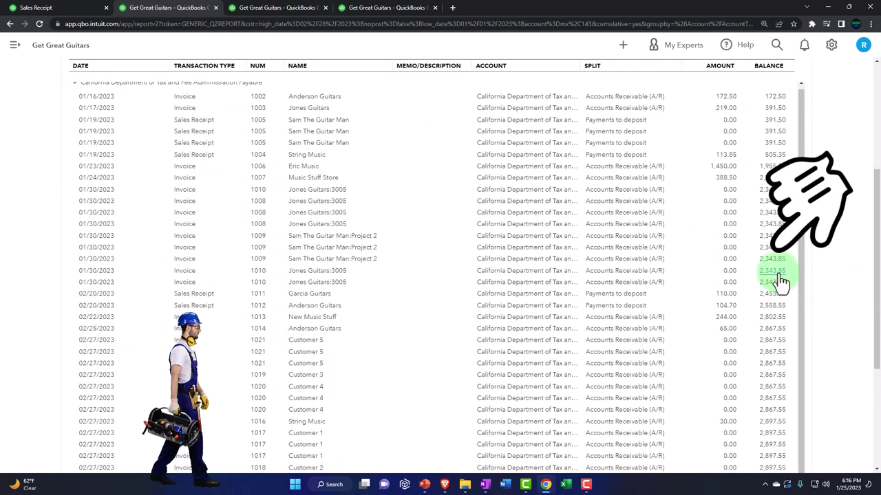
pyautogui.click(377, 8)
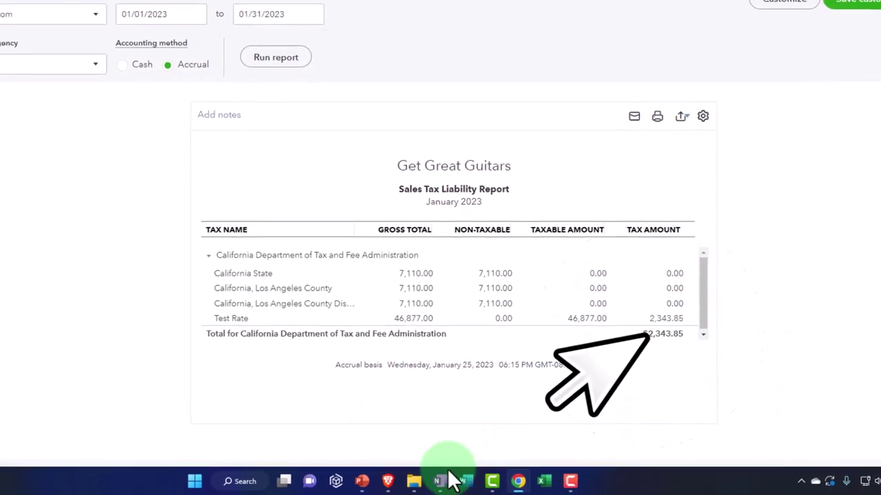
# - Switch to the QuickBooks flowchart in OneNote, examine the Manage Sales Tax and Pay Liabilities items, and return to the Sales Tax Liability Report
pyautogui.click(441, 481)
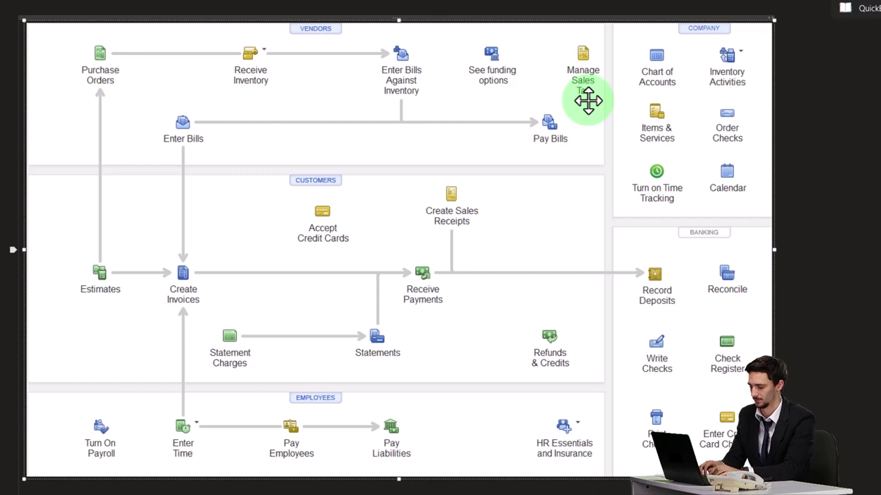
pyautogui.click(593, 83)
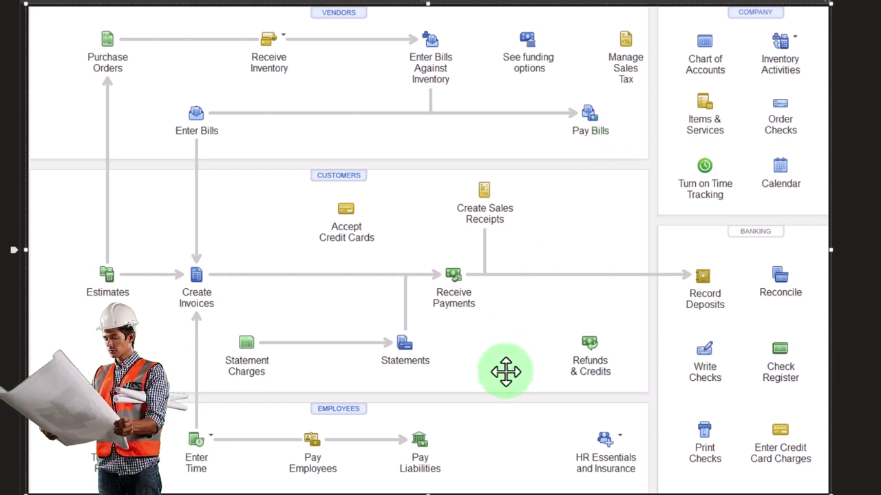
pyautogui.click(457, 455)
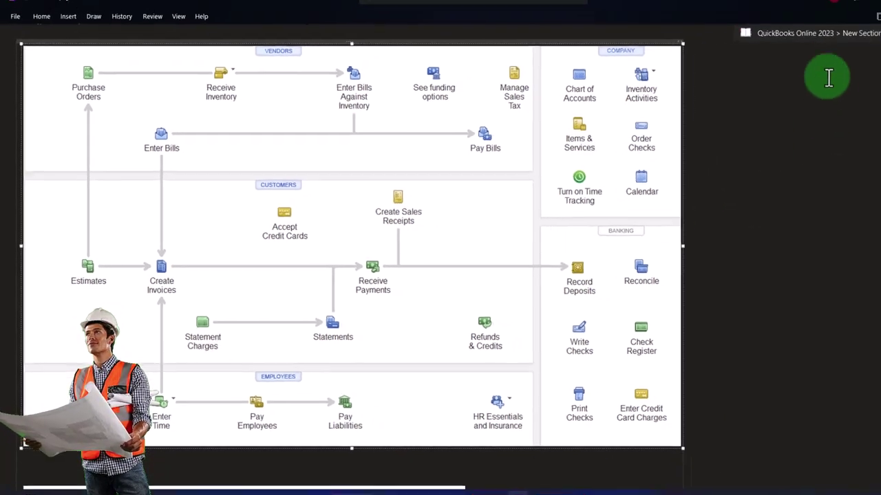
pyautogui.click(827, 9)
pyautogui.click(448, 132)
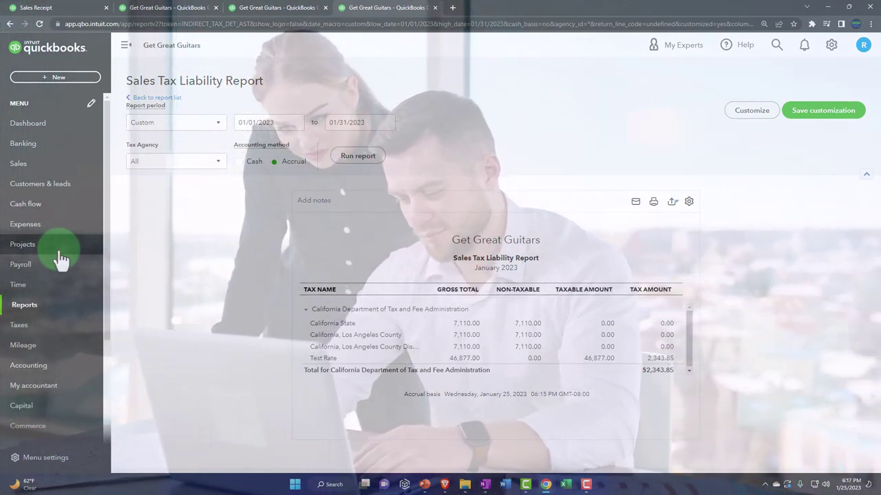
# - Open the Sales Tax page under Taxes and expand the details of the January 2023 California sales tax amount
pyautogui.click(29, 328)
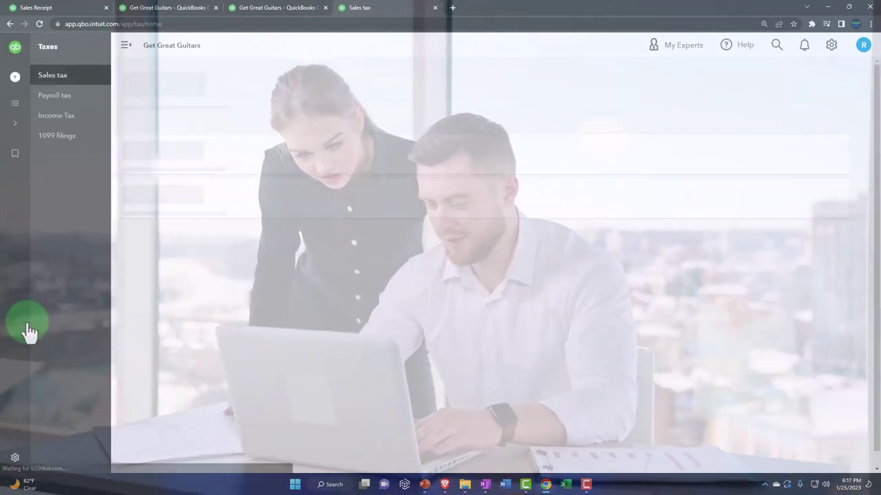
pyautogui.click(125, 49)
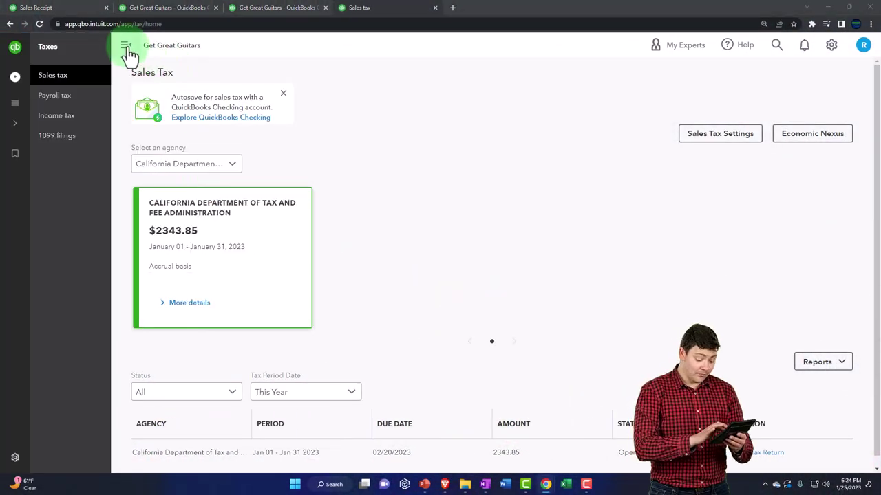
pyautogui.click(126, 47)
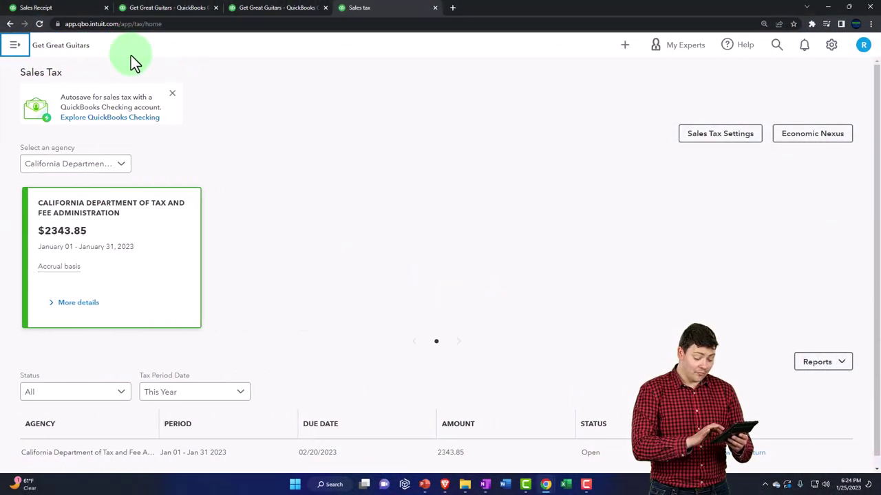
pyautogui.click(81, 308)
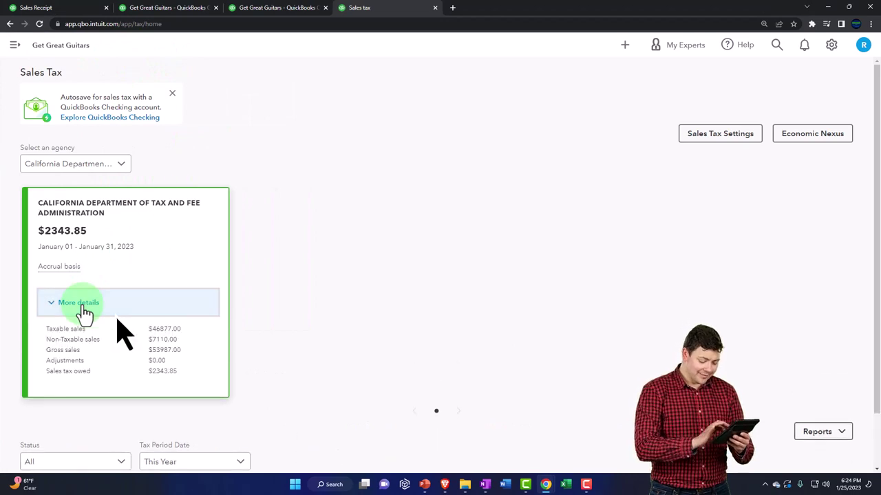
pyautogui.scroll(-1, 84, 338)
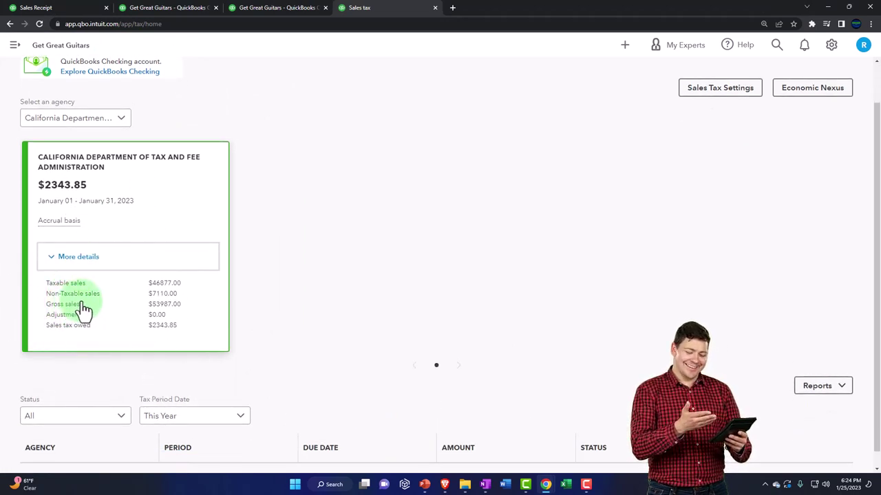
pyautogui.scroll(-1, 83, 311)
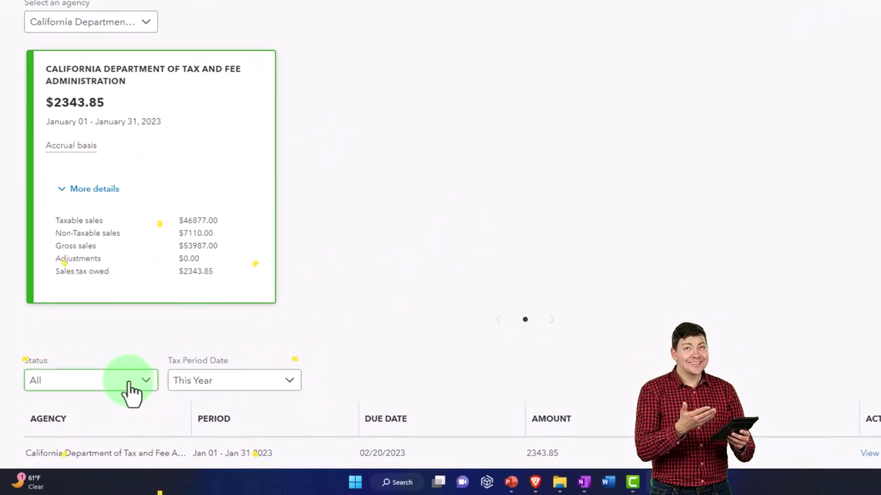
# - Look through the Status and Tax Period Date filter options, and review the January 2023 California tax return before closing it
pyautogui.click(129, 388)
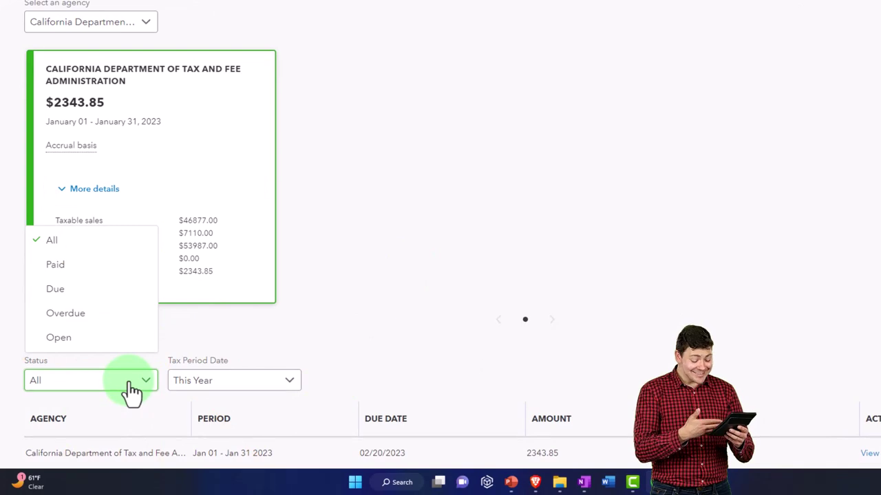
pyautogui.click(132, 391)
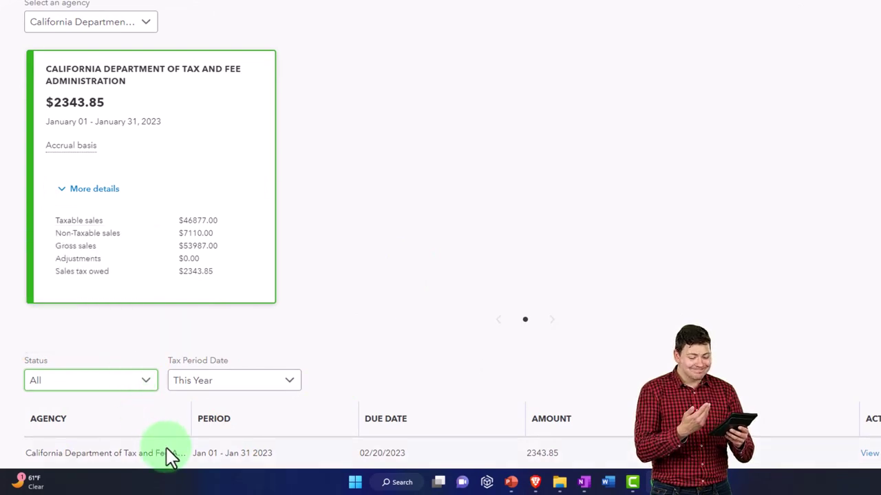
pyautogui.click(289, 383)
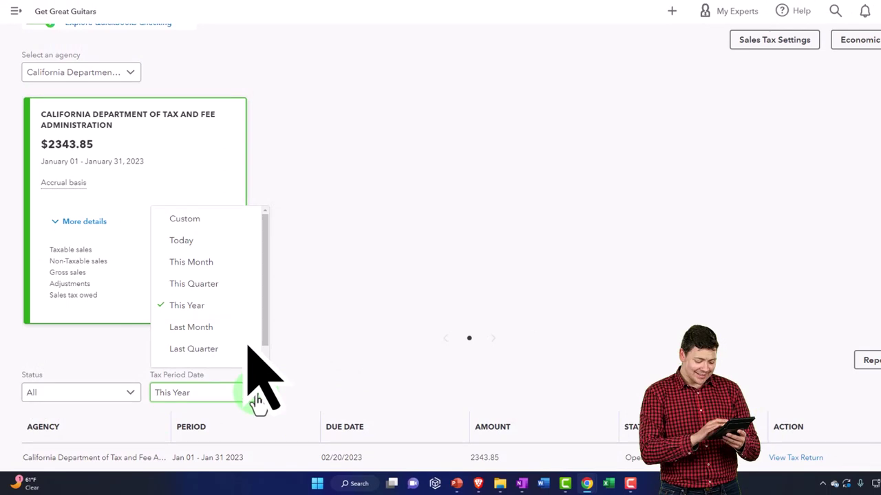
pyautogui.click(275, 402)
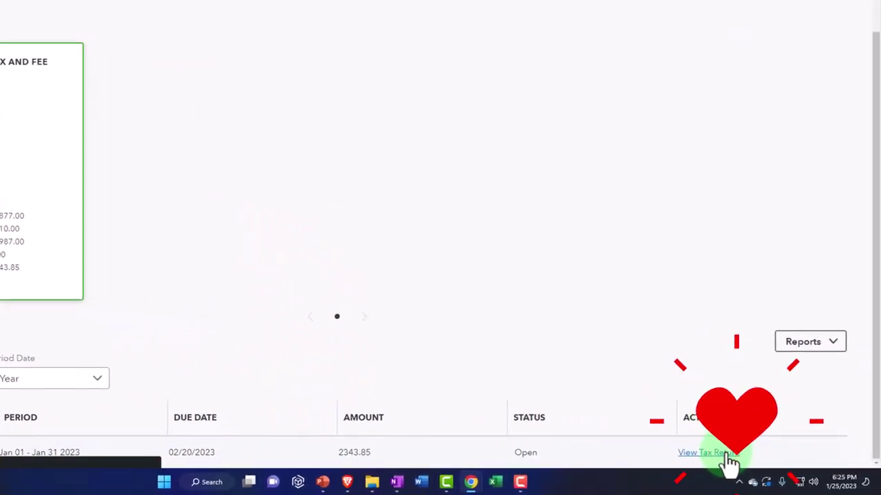
pyautogui.click(728, 454)
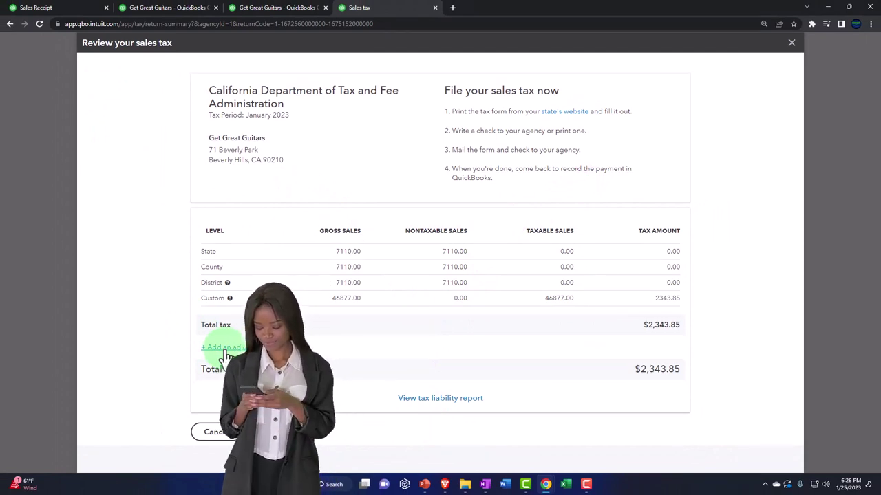
pyautogui.click(792, 44)
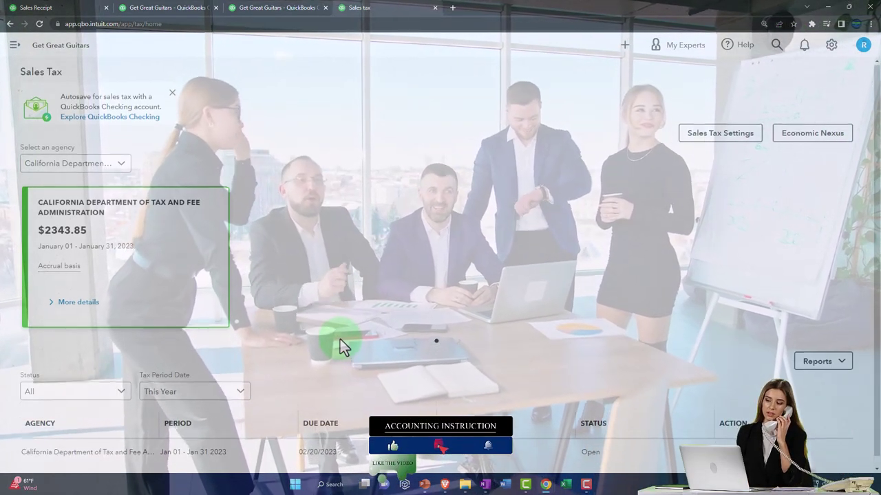
# - Filter the sales tax returns to Last Month, review the December 2022 return, and close it
pyautogui.scroll(-1, 334, 348)
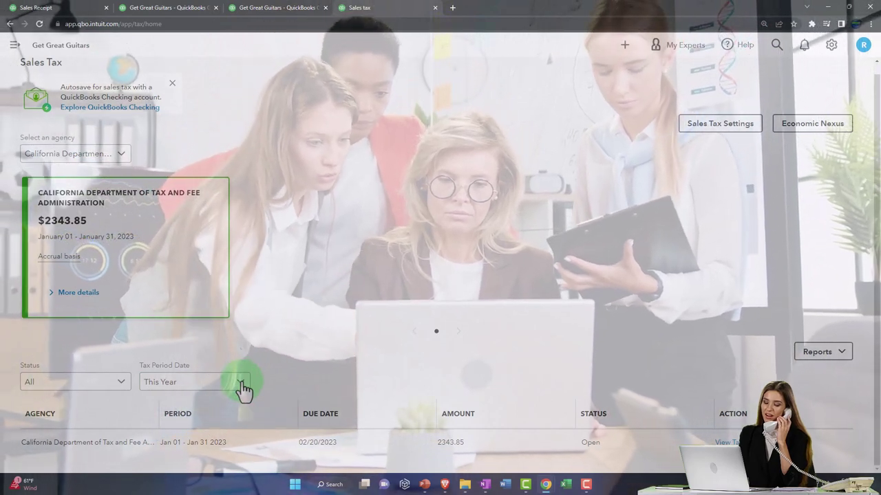
pyautogui.click(241, 382)
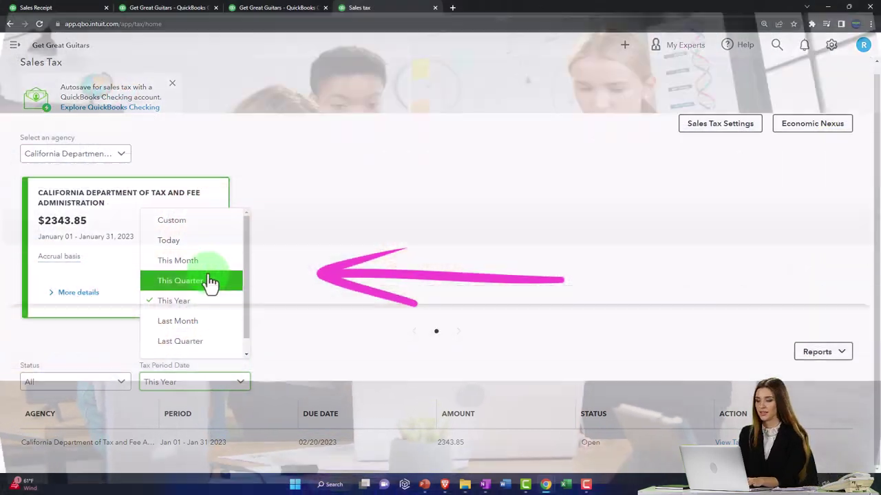
pyautogui.click(198, 323)
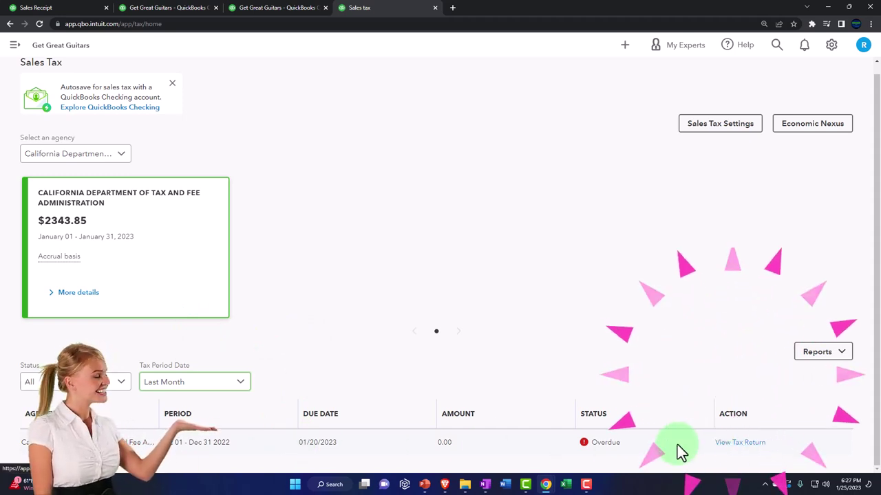
pyautogui.click(732, 444)
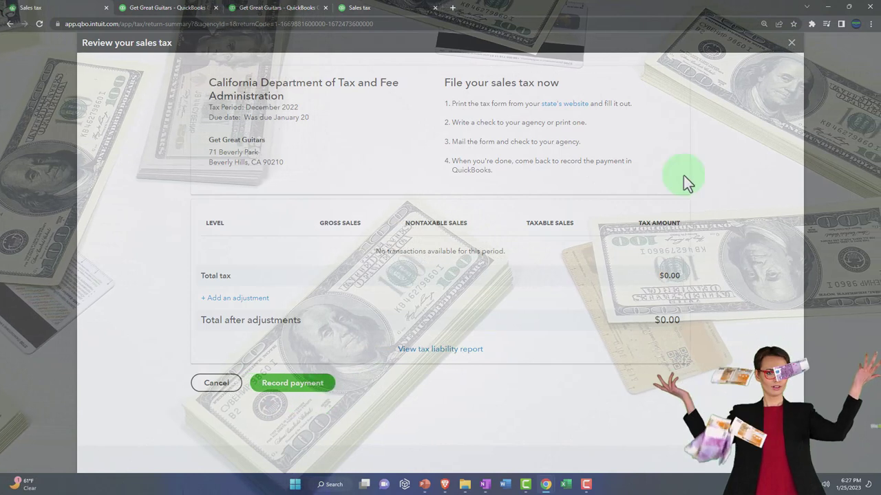
pyautogui.click(792, 43)
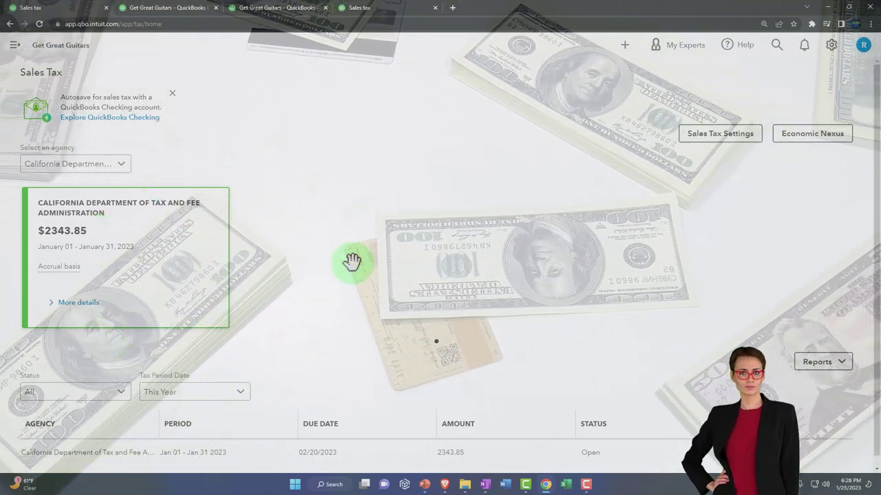
# - Start a new vendor check from the Sales Tax page
pyautogui.scroll(-1, 351, 260)
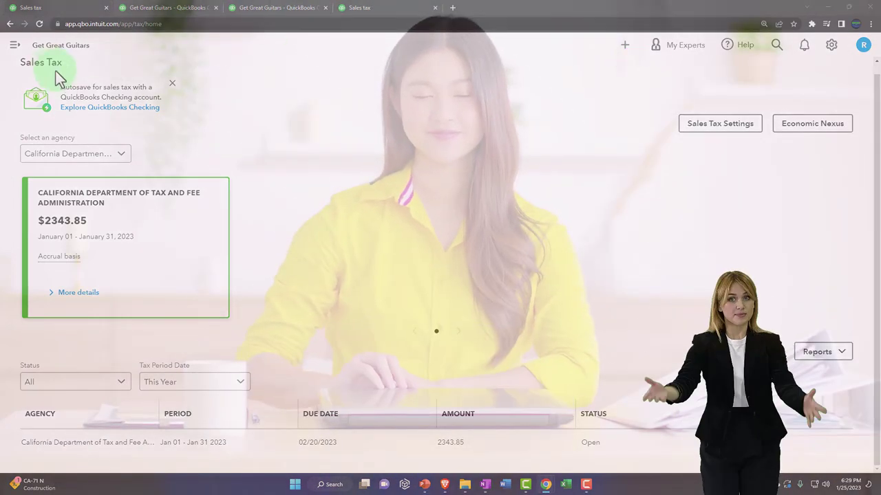
pyautogui.click(625, 44)
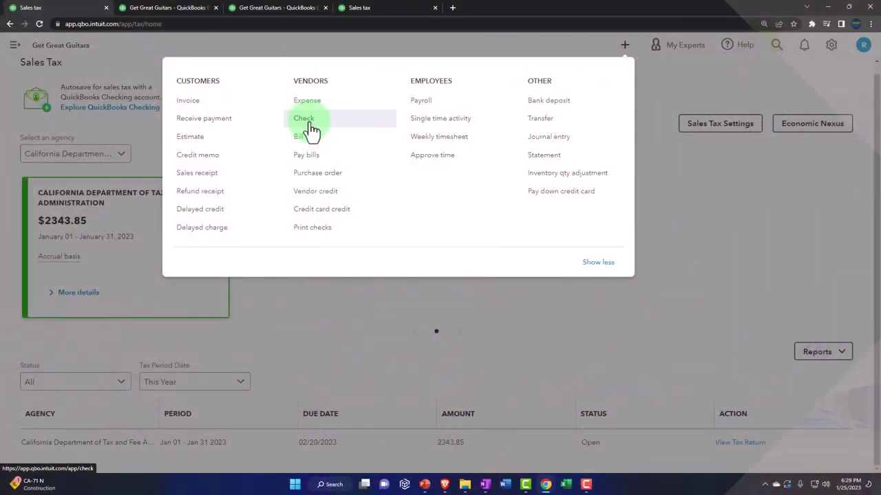
pyautogui.click(310, 125)
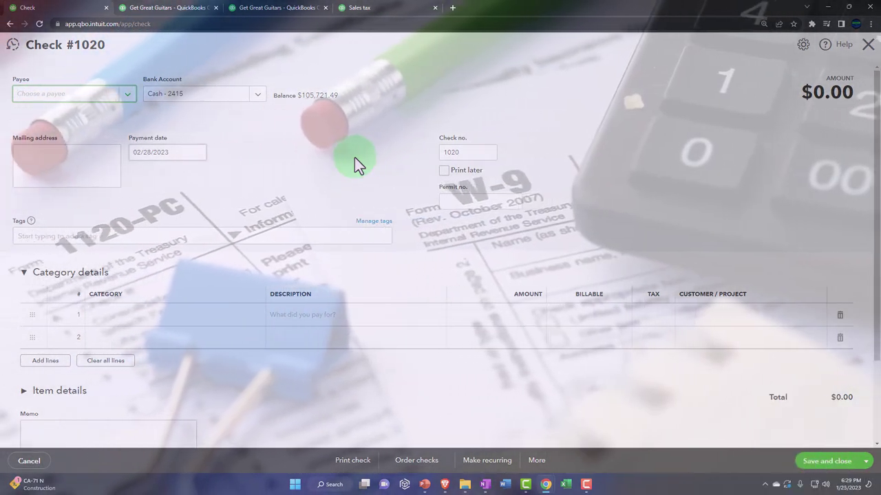
# - Enter City Tax CA as the check's payee and save it as a new vendor with City Tax CA as display name
pyautogui.write('City T')
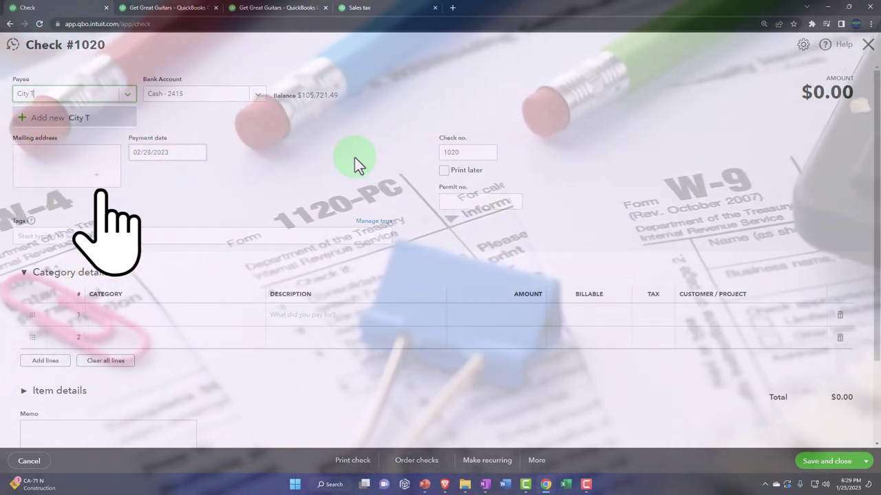
pyautogui.write('ax CA')
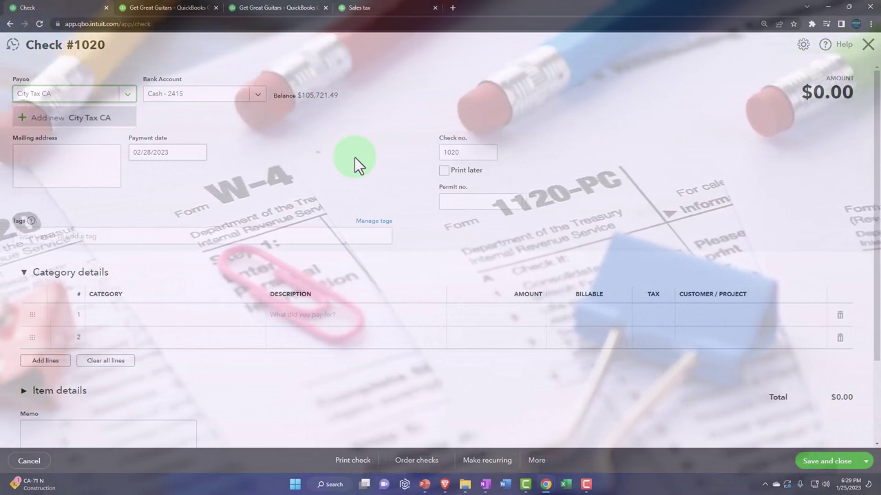
pyautogui.press('Return')
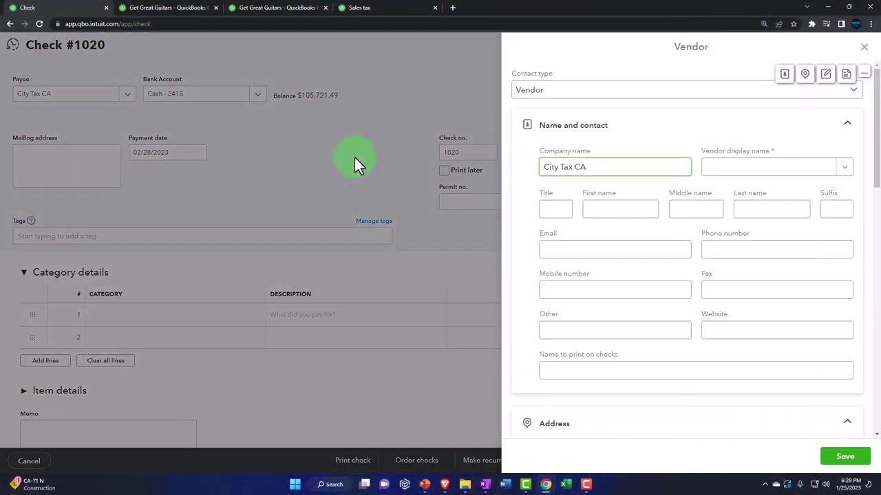
pyautogui.moveTo(633, 166); pyautogui.dragTo(527, 166)
pyautogui.hotkey('ctrl', 'c')
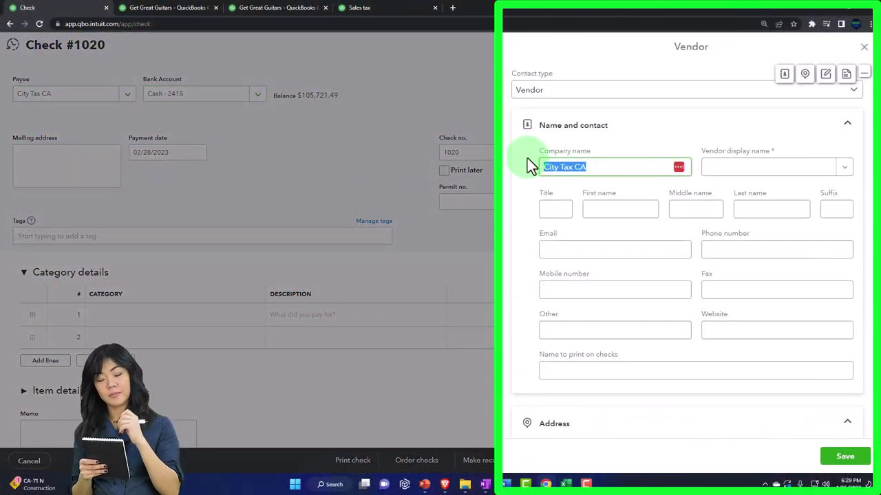
pyautogui.click(724, 174)
pyautogui.hotkey('ctrl', 'v')
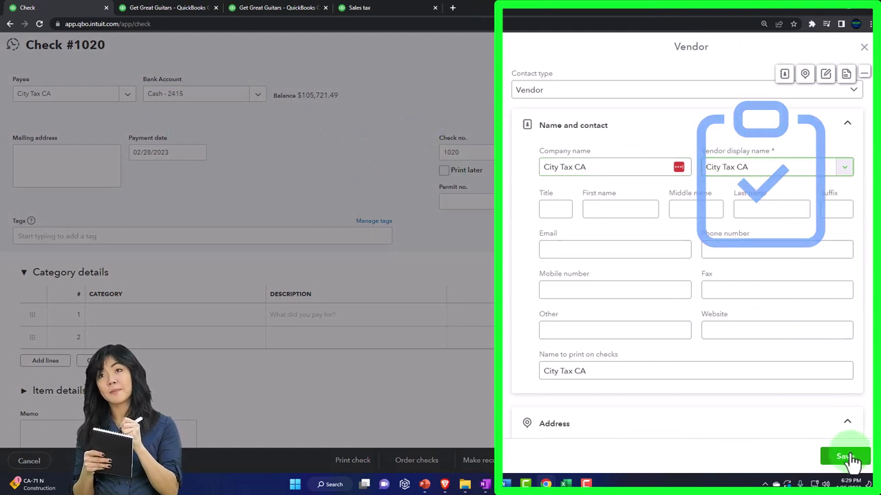
pyautogui.click(846, 457)
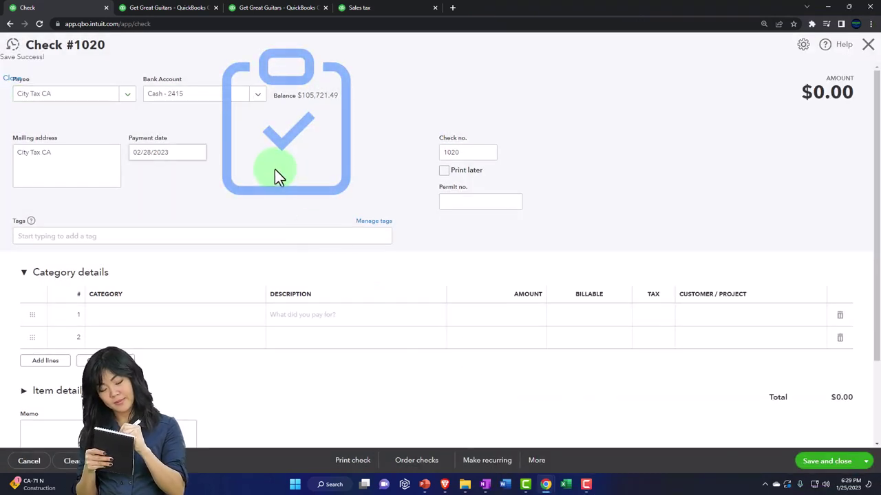
# - Fill the check's first category line with the California Department of Tax and Fee Administration liability account and an amount of 1,875.09
pyautogui.click(92, 154)
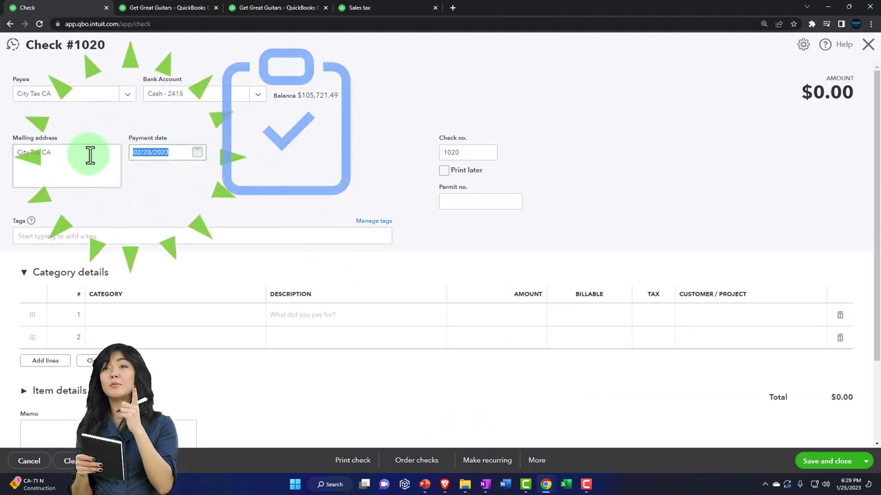
pyautogui.press('Tab')
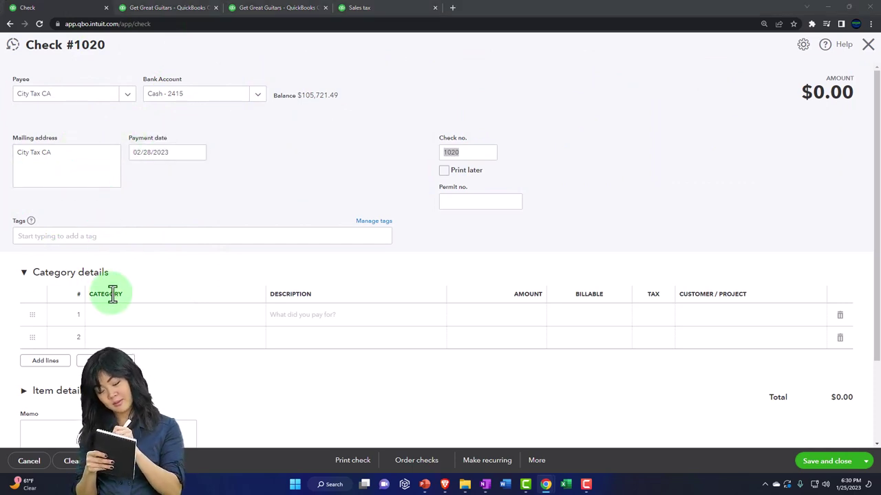
pyautogui.click(110, 316)
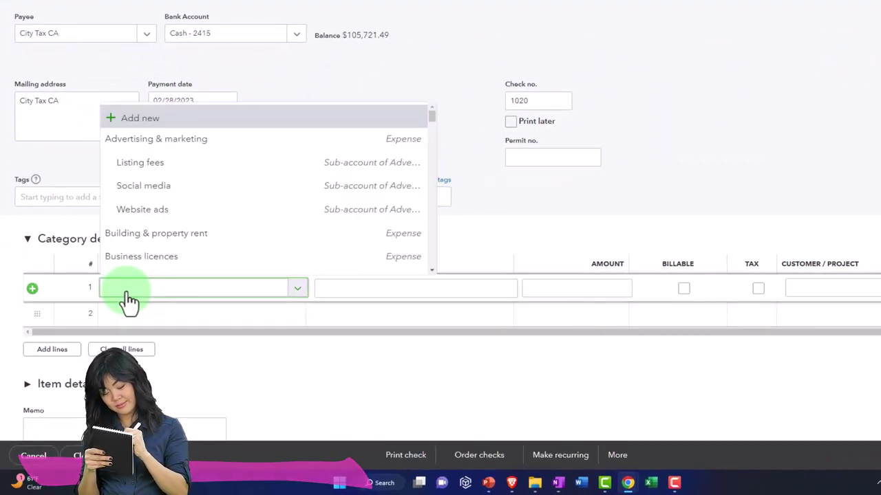
pyautogui.write('cal')
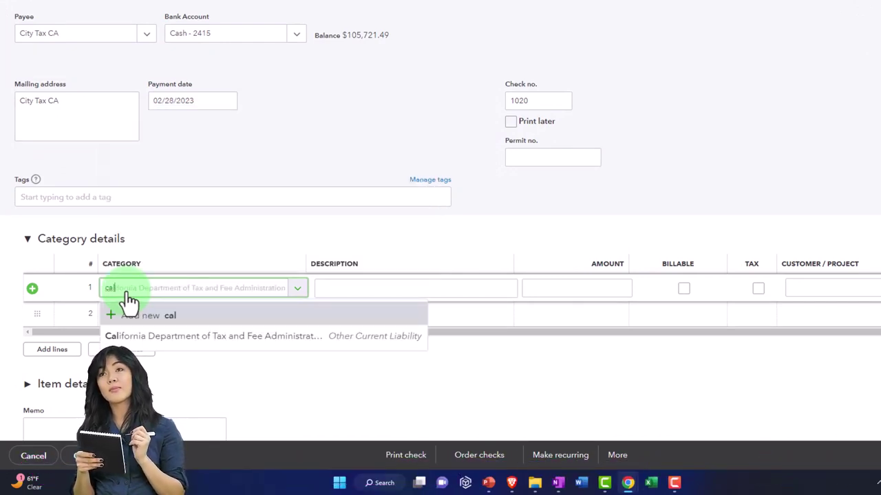
pyautogui.press('Down')
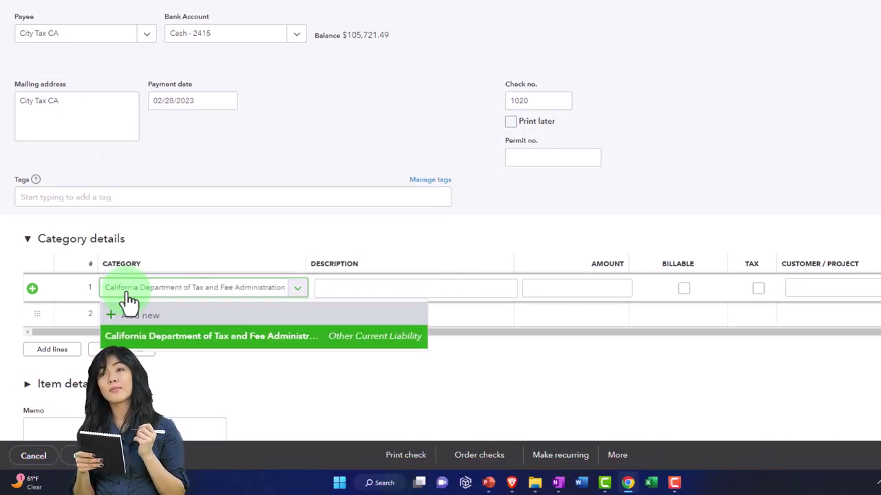
pyautogui.press('Tab')
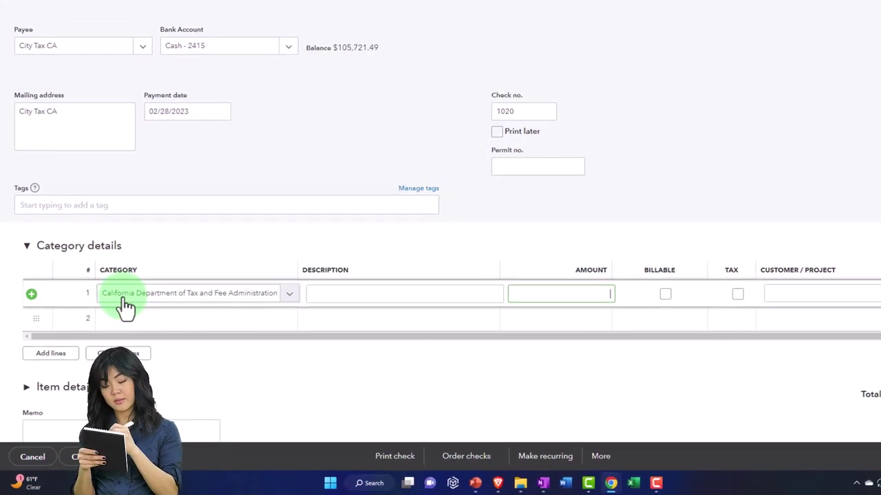
pyautogui.write('187')
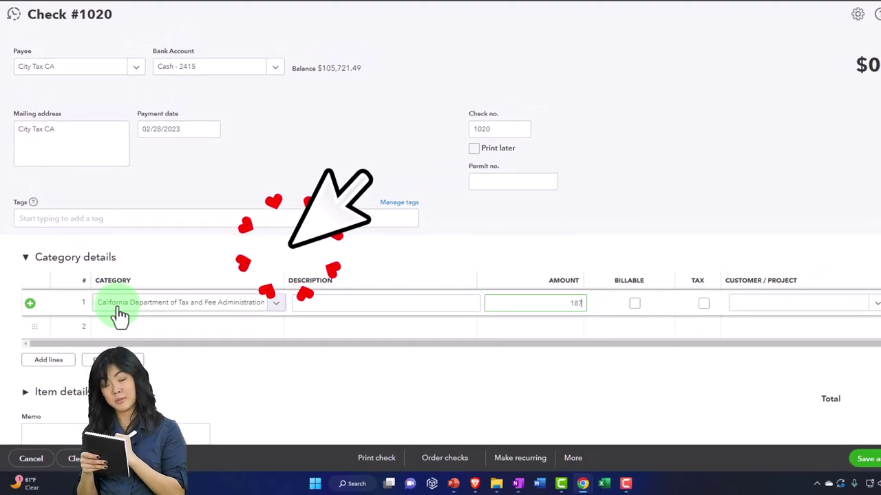
pyautogui.write('5.09')
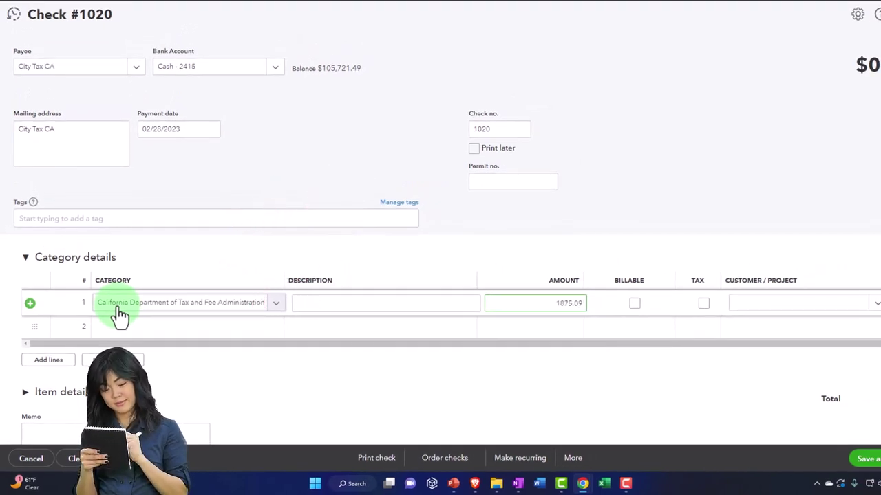
pyautogui.press('Tab')
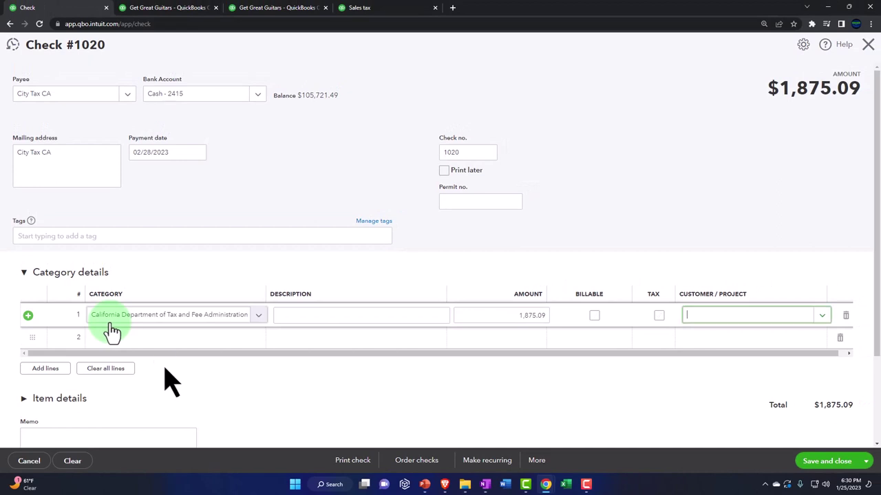
pyautogui.click(112, 334)
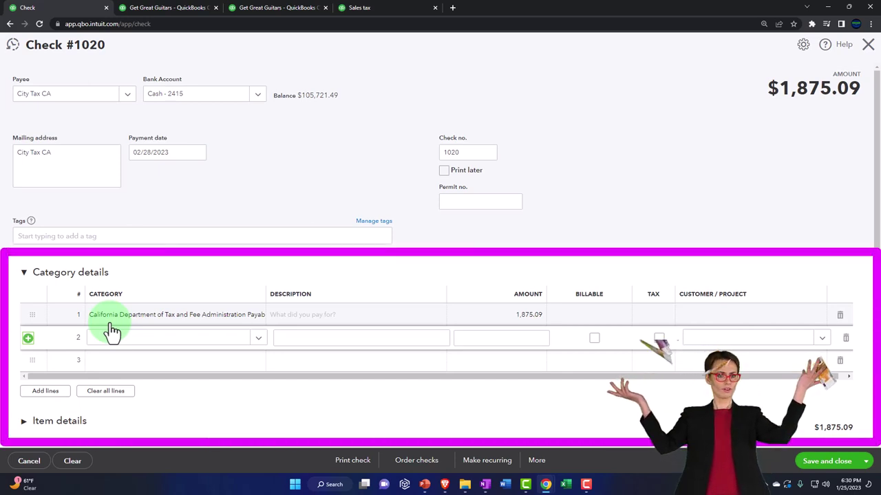
# - Review the January 2023 Sales Tax Liability Report, then save the City Tax CA check and start a new one
pyautogui.click(378, 9)
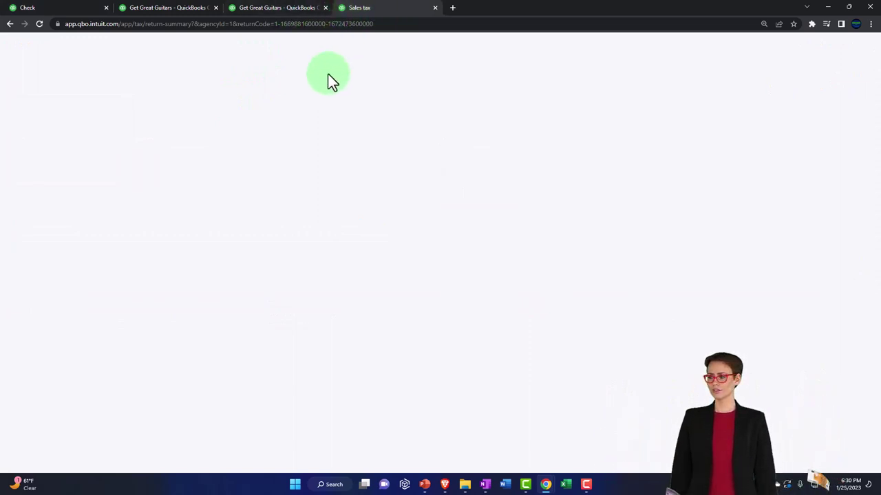
pyautogui.click(72, 7)
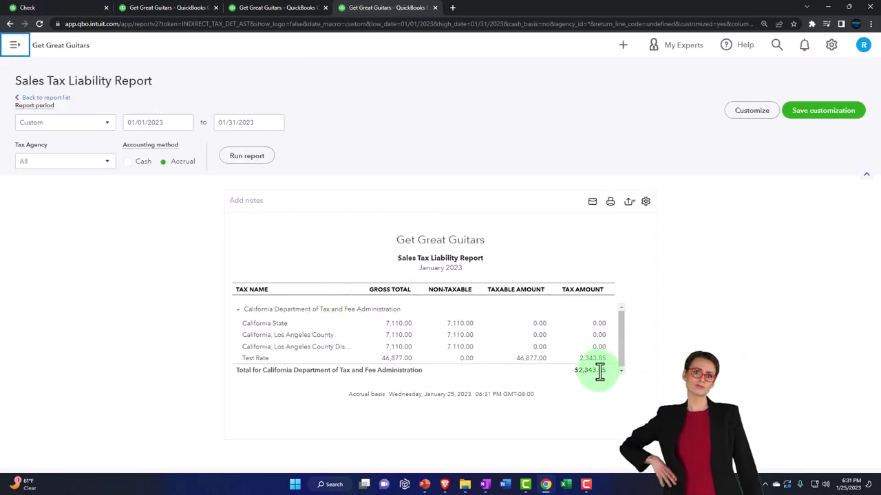
pyautogui.click(75, 8)
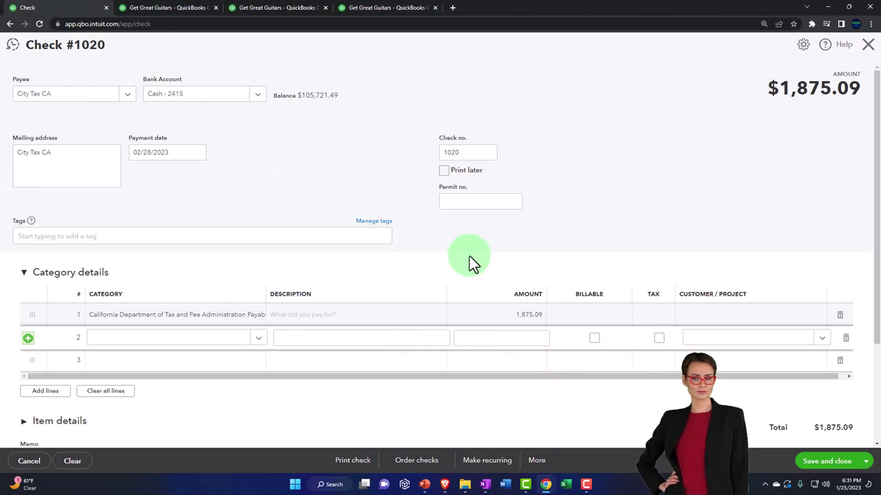
pyautogui.click(866, 462)
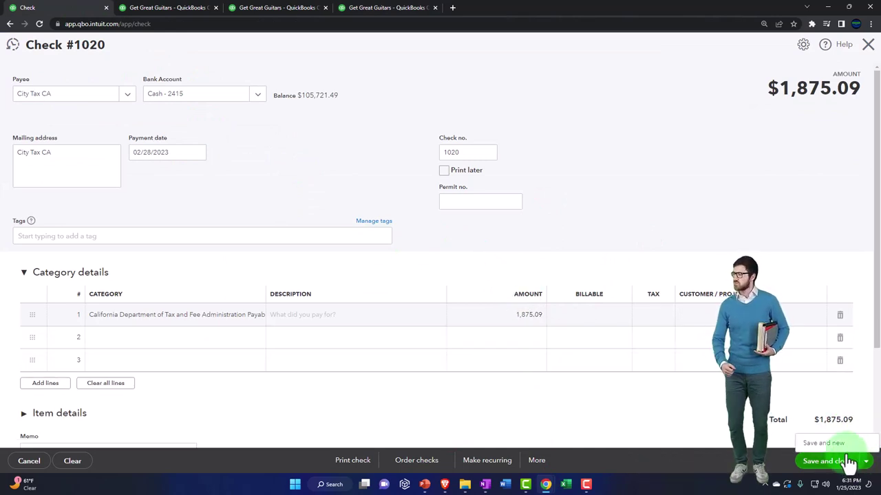
pyautogui.click(832, 457)
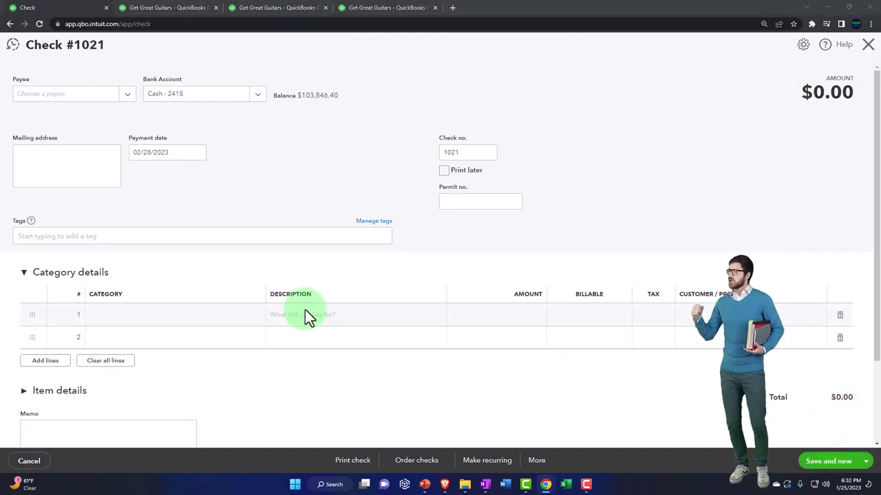
# - Enter State Sale Tax CA as the new check's payee and save it as a new vendor with State Sale Tax CA as display name
pyautogui.click(51, 93)
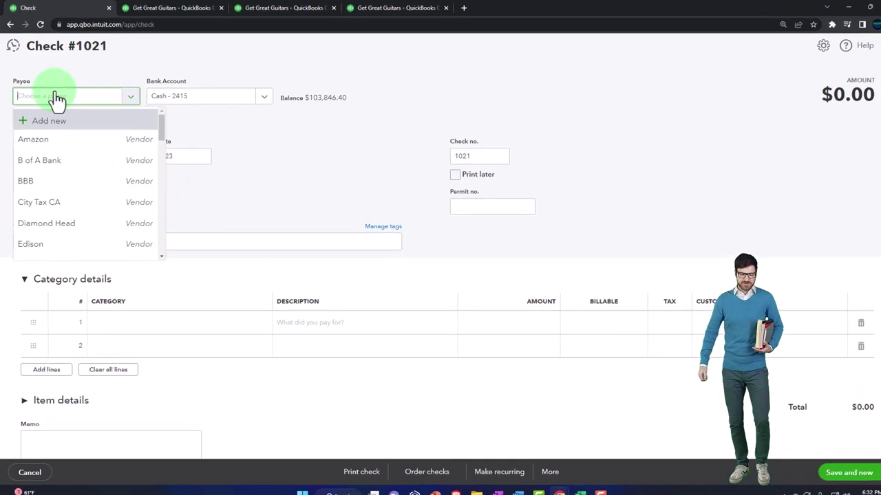
pyautogui.write('Stat')
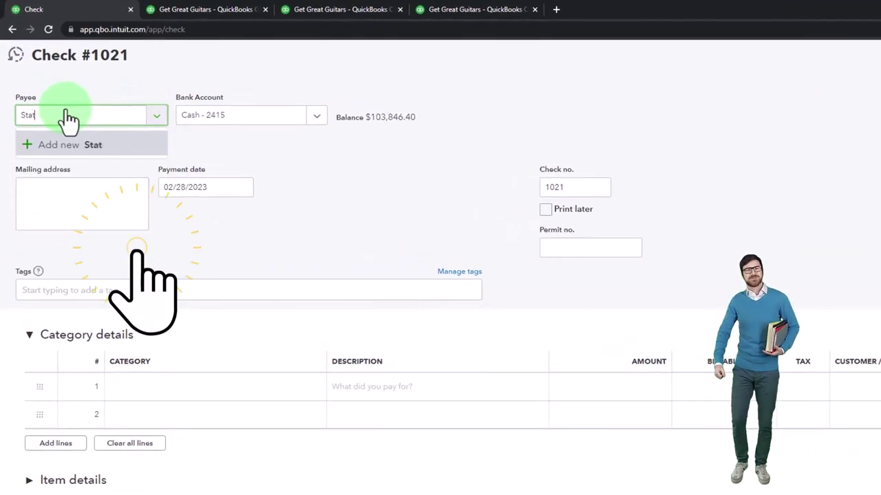
pyautogui.write('e Sale Tw')
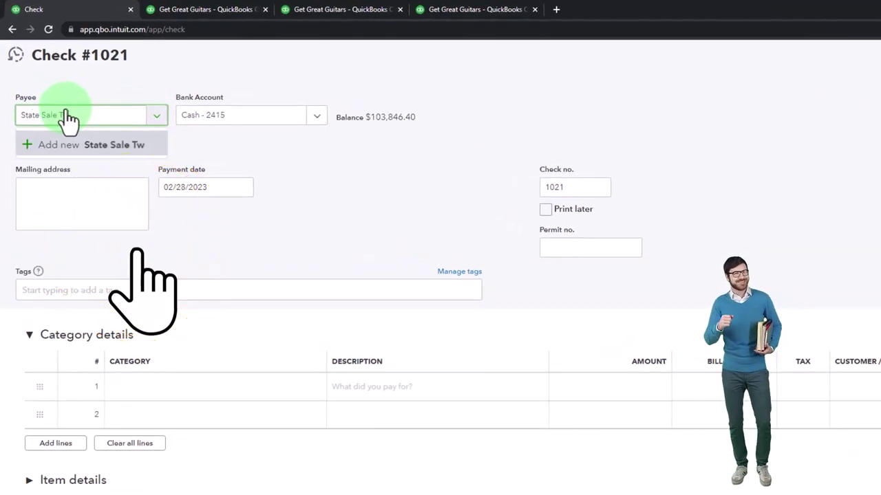
pyautogui.press('BackSpace')
pyautogui.write('ax CA')
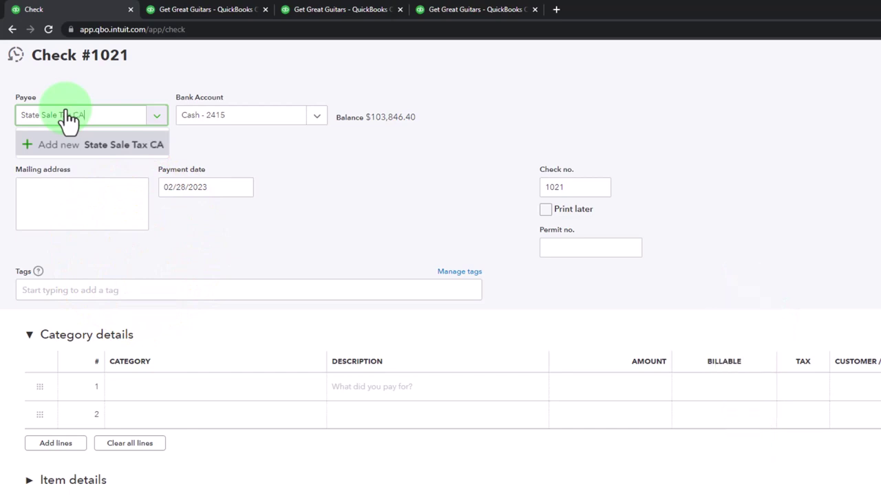
pyautogui.press('Tab')
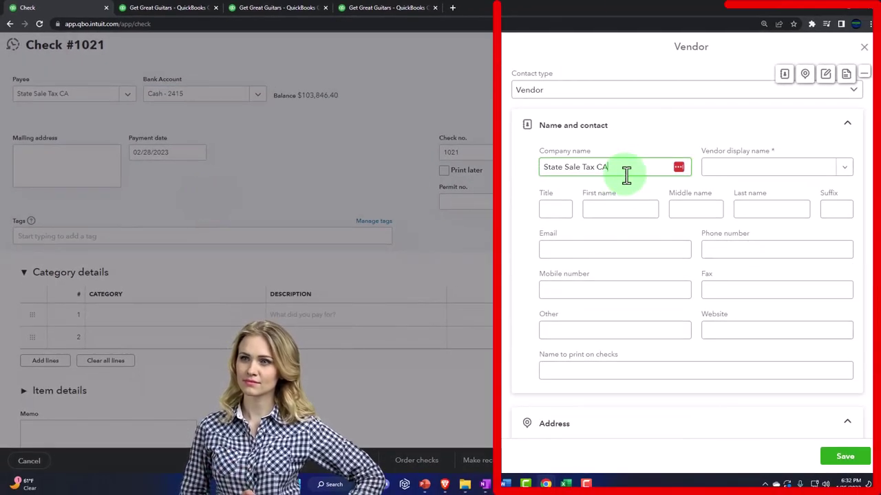
pyautogui.moveTo(626, 175); pyautogui.dragTo(536, 163)
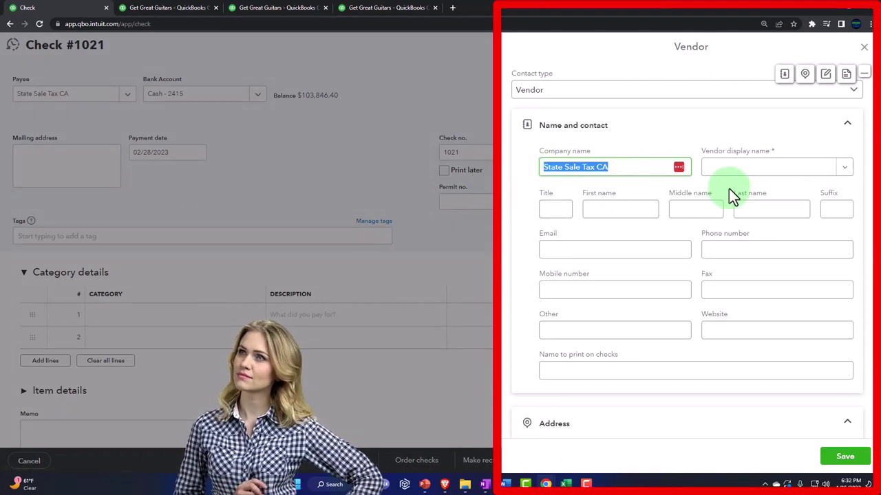
pyautogui.click(749, 176)
pyautogui.click(747, 186)
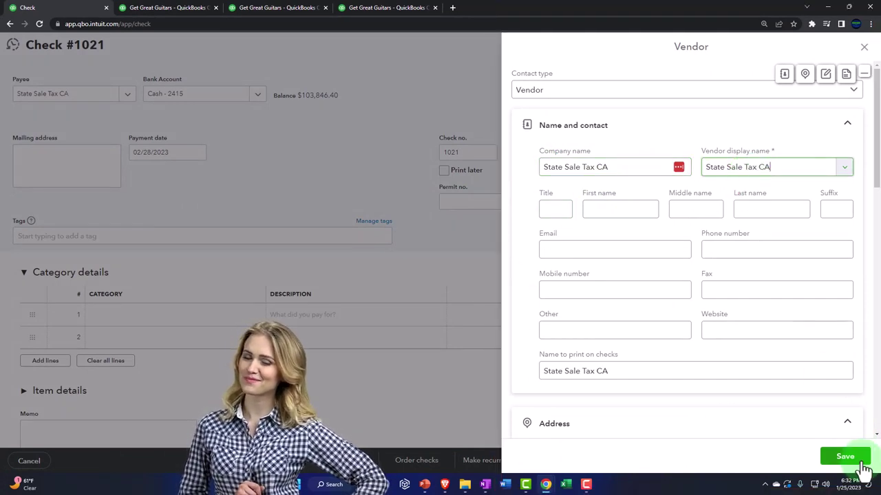
pyautogui.click(844, 456)
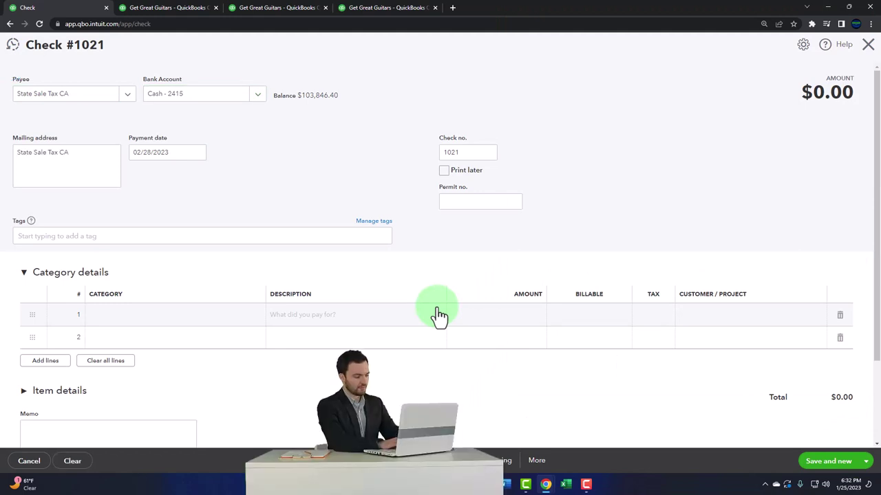
# - Assign the State Sale Tax CA check's first line to the California Department of Tax and Fee Administration liability account for 468.77
pyautogui.click(135, 322)
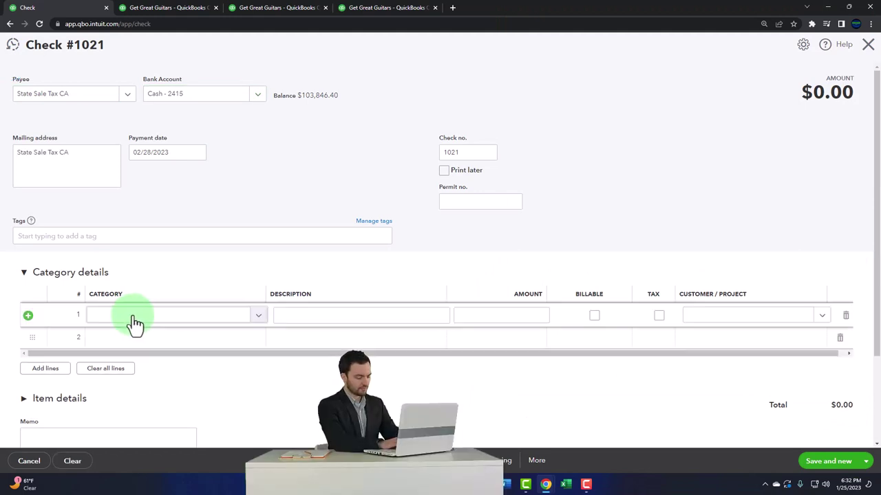
pyautogui.click(135, 321)
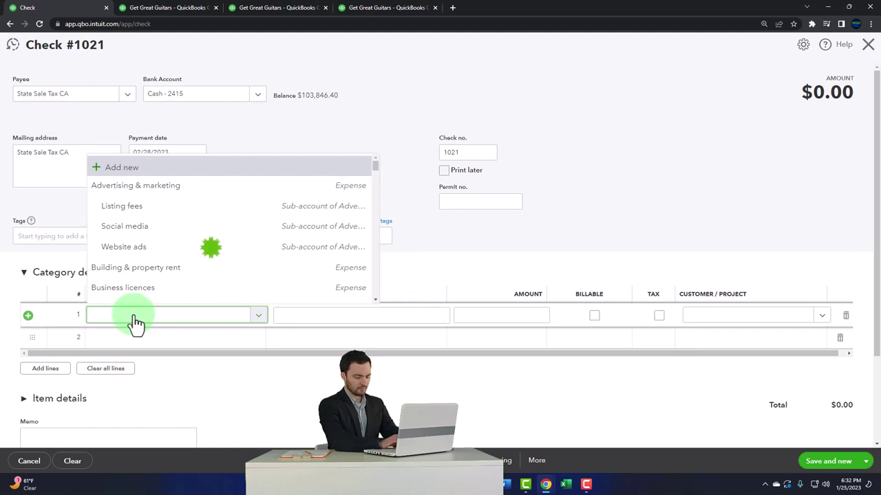
pyautogui.write('ca')
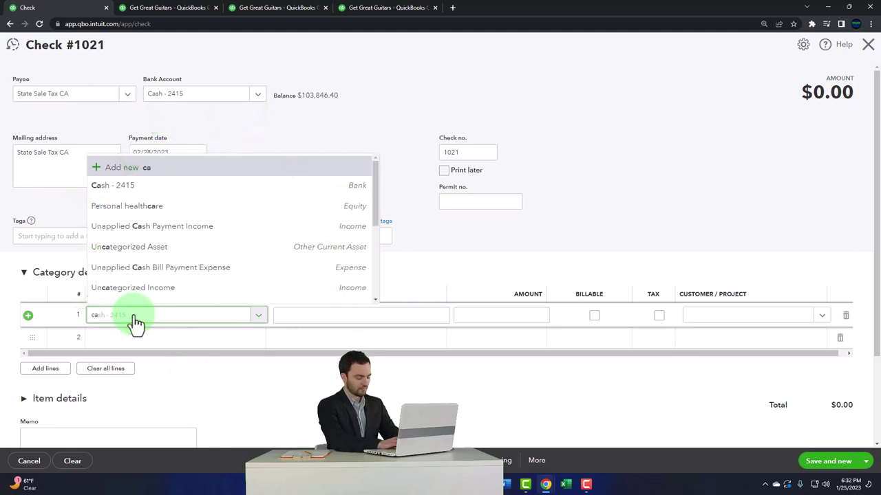
pyautogui.write('l')
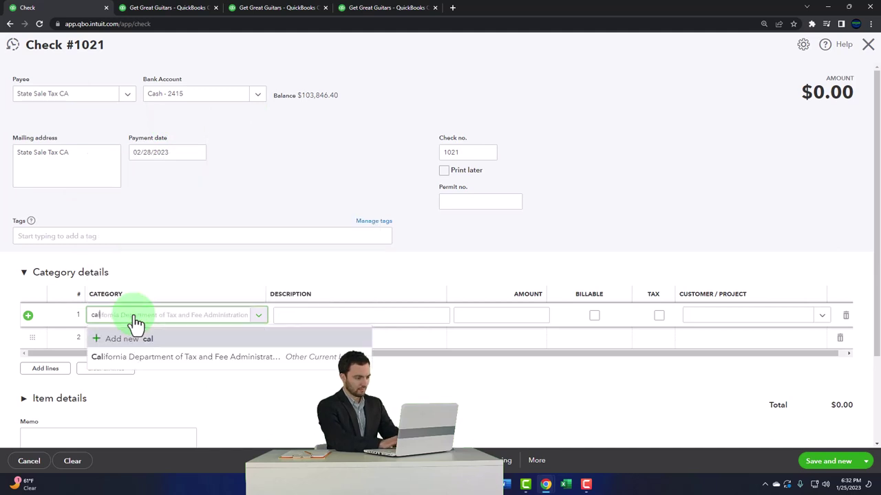
pyautogui.press('Down')
pyautogui.press('Down')
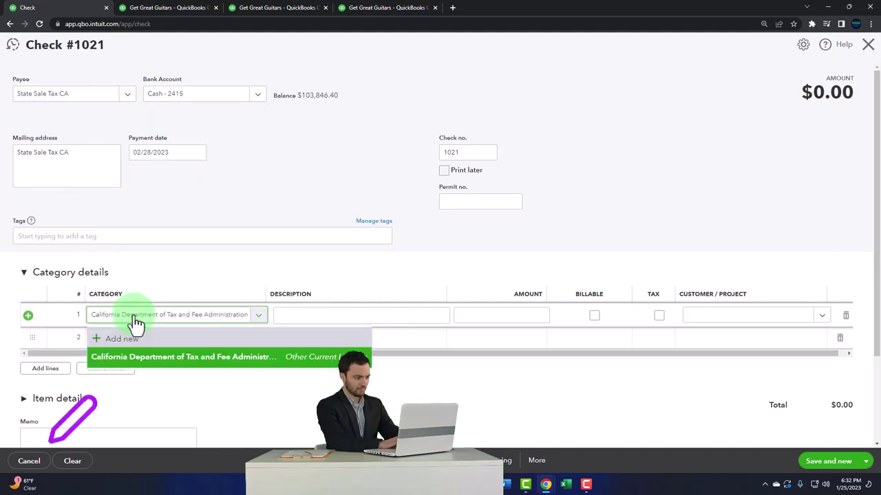
pyautogui.press('Tab')
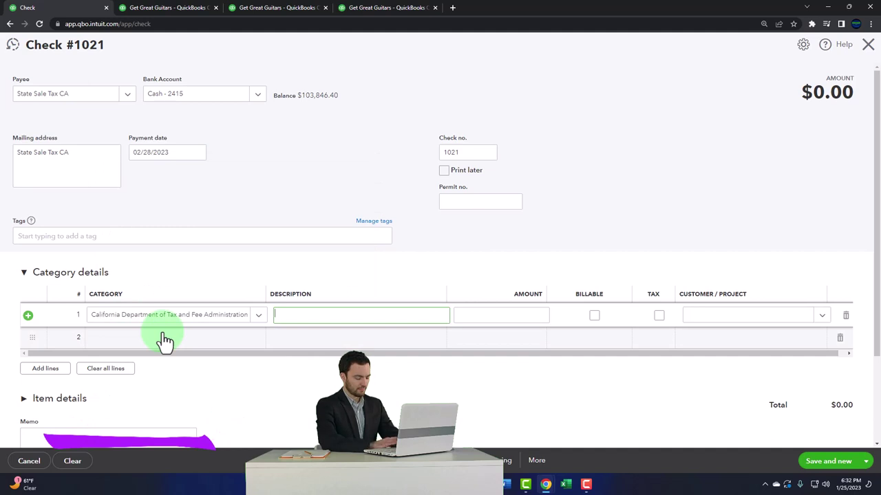
pyautogui.click(521, 319)
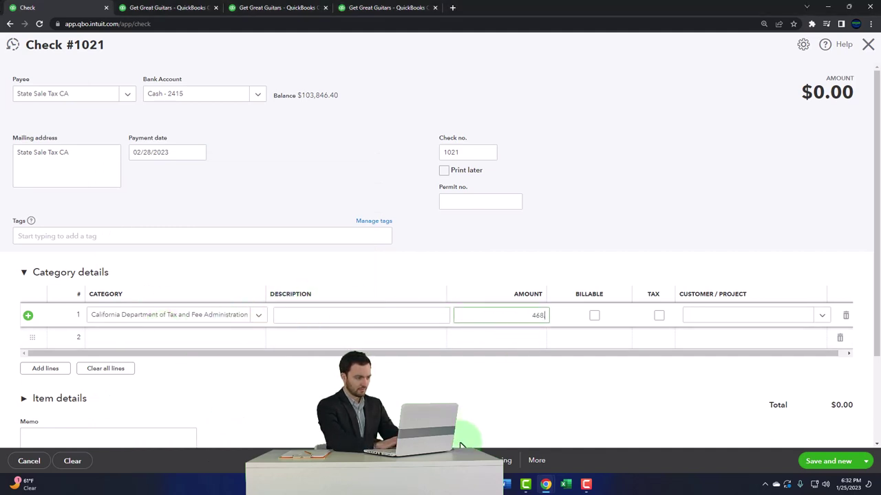
pyautogui.write('468.77')
pyautogui.press('Tab')
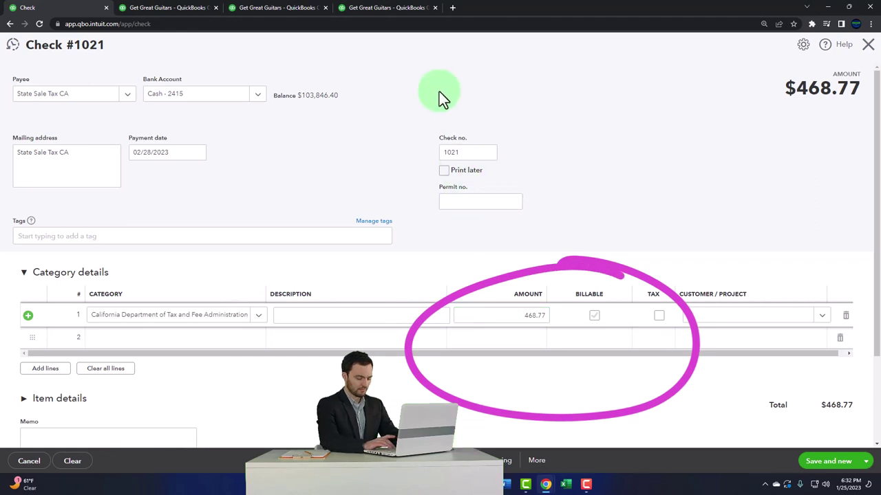
# - Review the Sales Tax Liability Report's January 2023 tax total, then save and close the State Sale Tax CA check
pyautogui.click(386, 8)
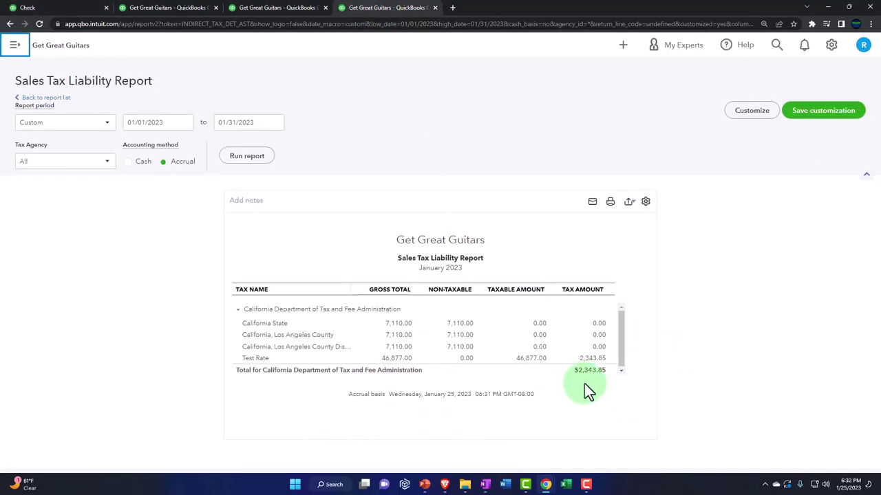
pyautogui.click(71, 7)
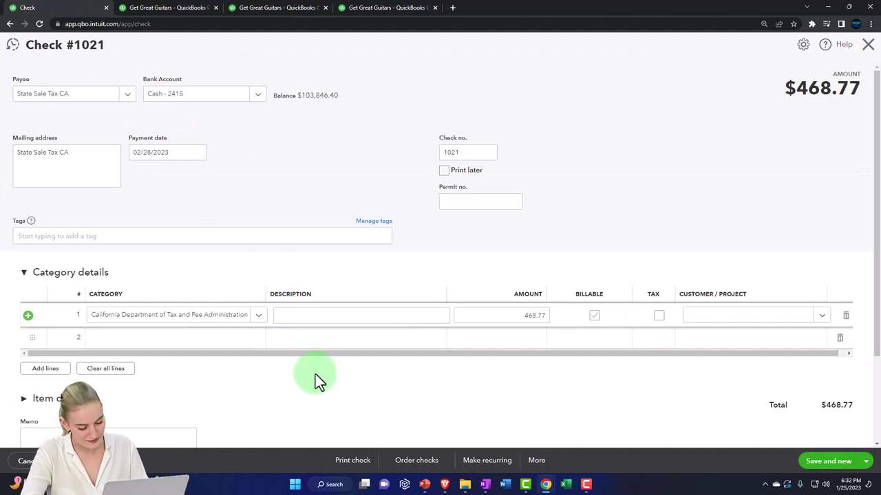
pyautogui.click(867, 464)
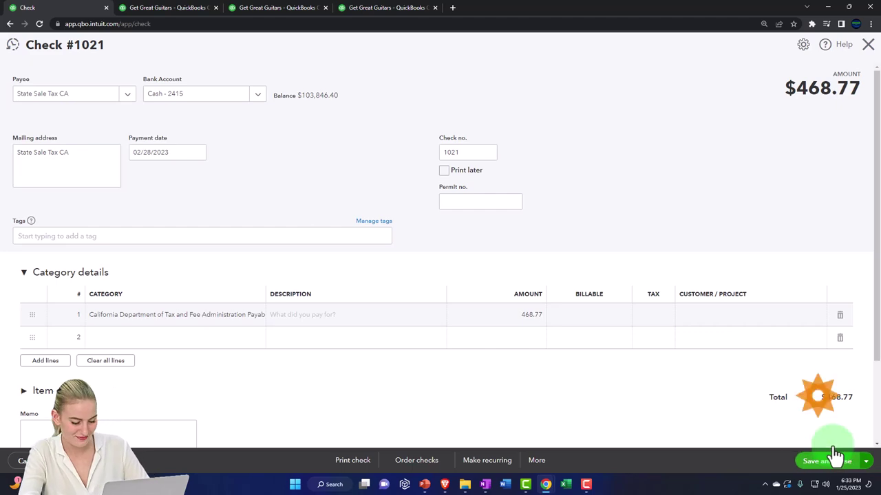
pyautogui.click(835, 455)
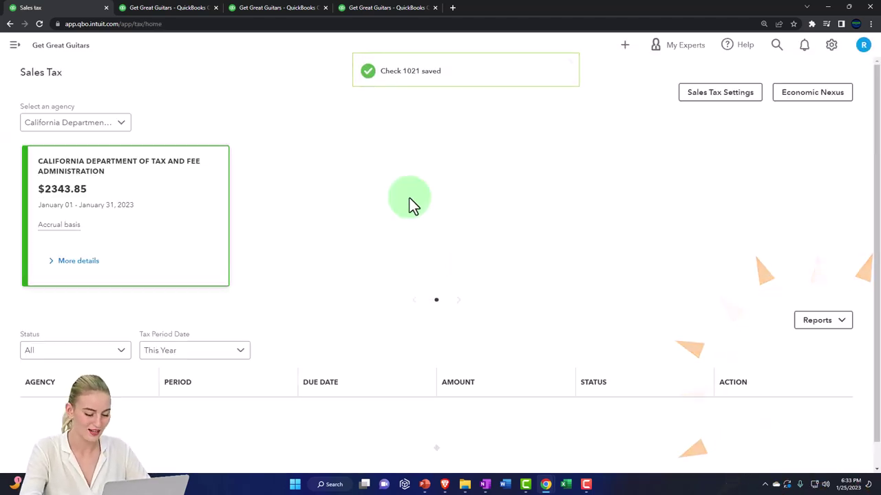
# - Return from the sales tax payable's Transaction Report to the Balance Sheet and enlarge the view of its bank accounts
pyautogui.click(179, 10)
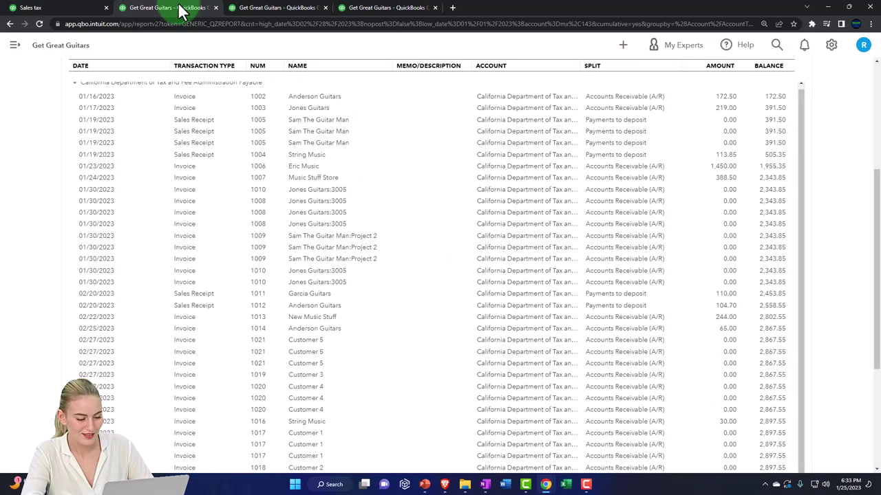
pyautogui.scroll(5, 169, 188)
pyautogui.click(51, 97)
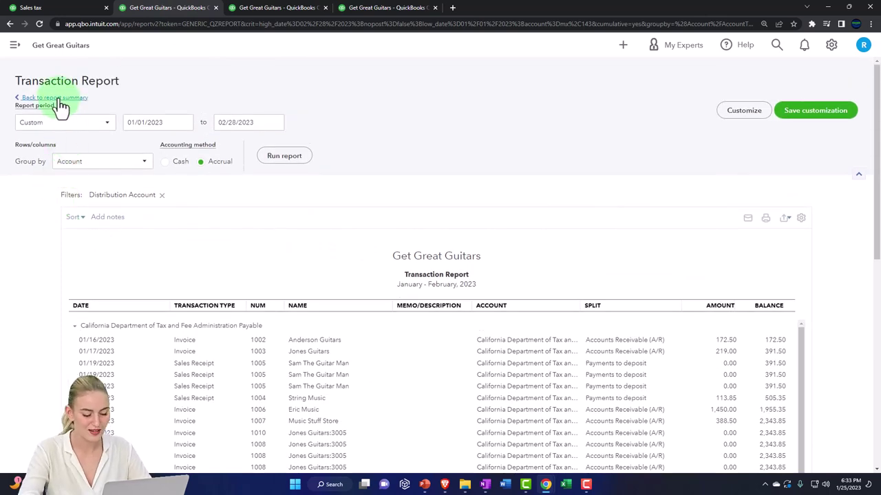
pyautogui.scroll(10, 172, 285)
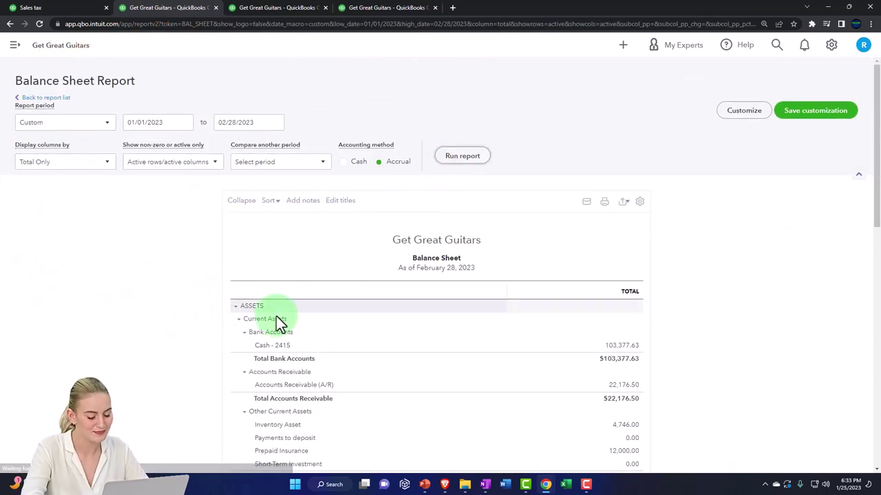
pyautogui.scroll(-2, 198, 331)
pyautogui.hotkey('ctrl', '+')
pyautogui.hotkey('ctrl', '+')
pyautogui.hotkey('ctrl', '+')
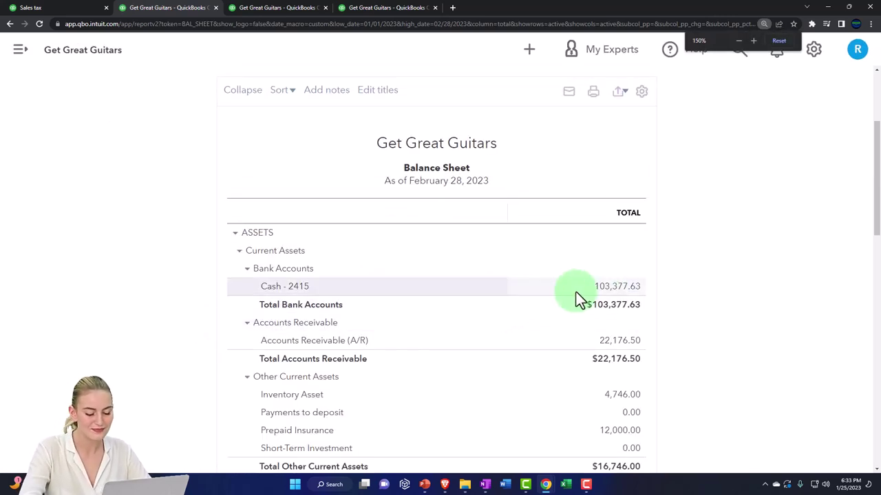
# - Open the Cash - 2415 transaction detail from the Balance Sheet and check the 02/28/2023 sales tax checks
pyautogui.click(611, 289)
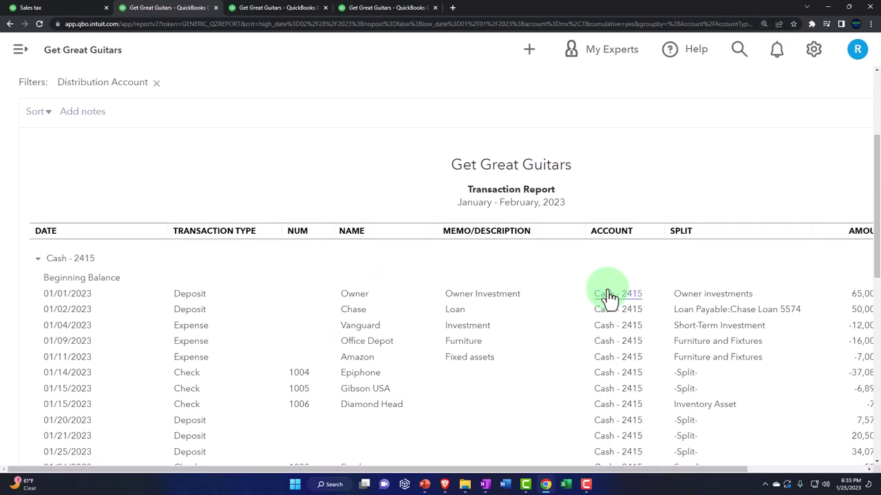
pyautogui.scroll(-6, 550, 343)
pyautogui.hotkey('ctrl', '-')
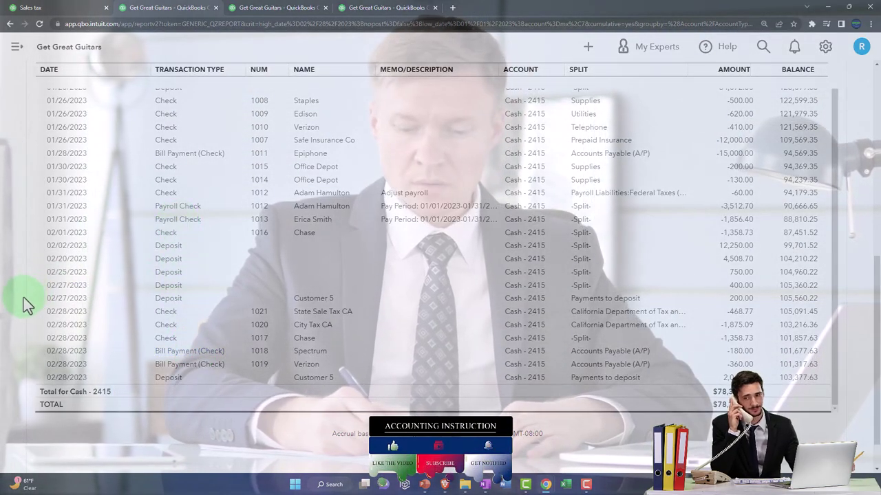
# - Go back to the Balance Sheet and open the transaction detail for California Department of Tax and Fee Administration Payable
pyautogui.scroll(15, 23, 297)
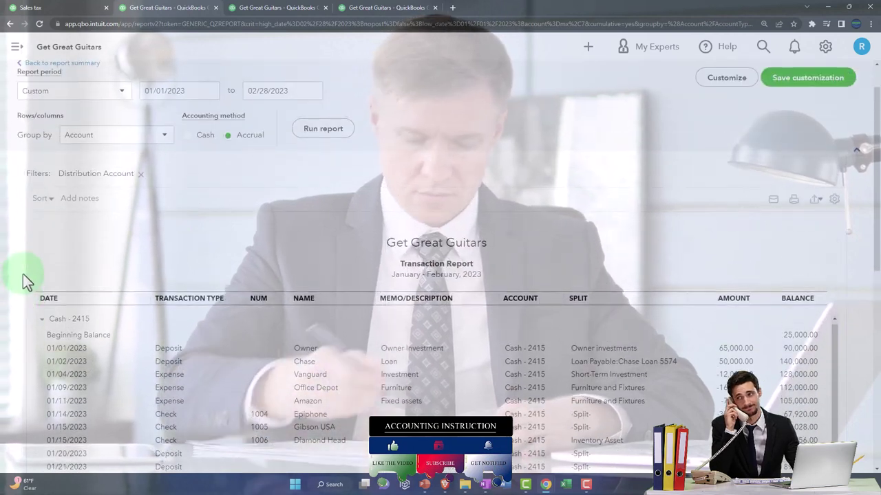
pyautogui.click(73, 103)
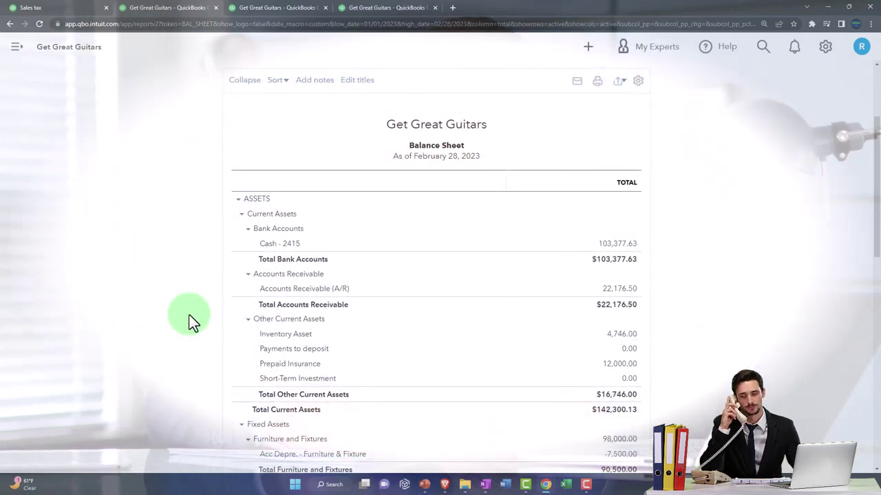
pyautogui.scroll(-2, 189, 315)
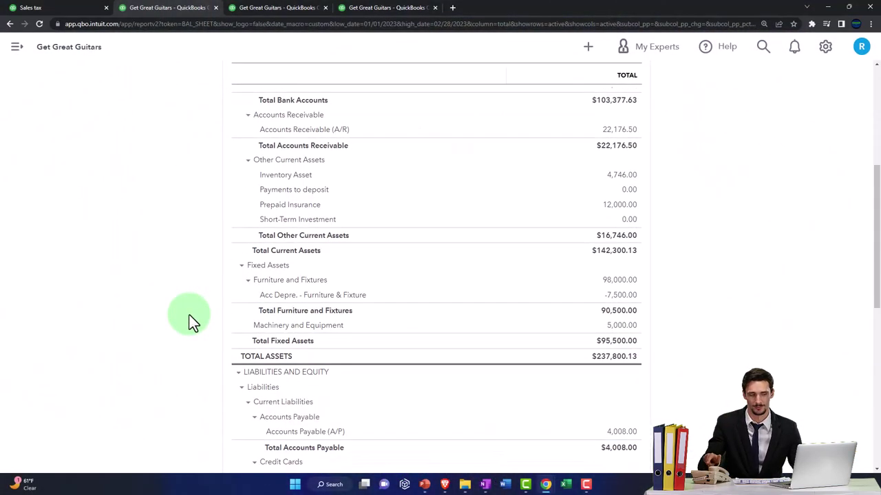
pyautogui.scroll(-3, 189, 316)
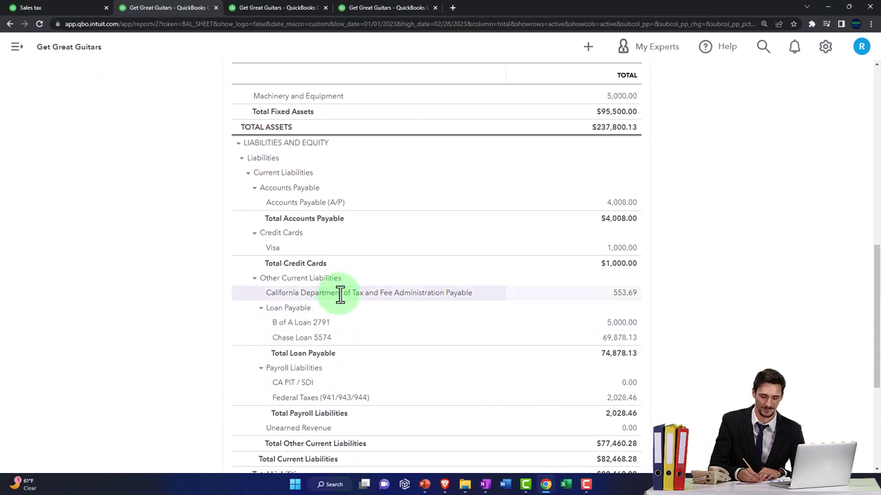
pyautogui.click(620, 296)
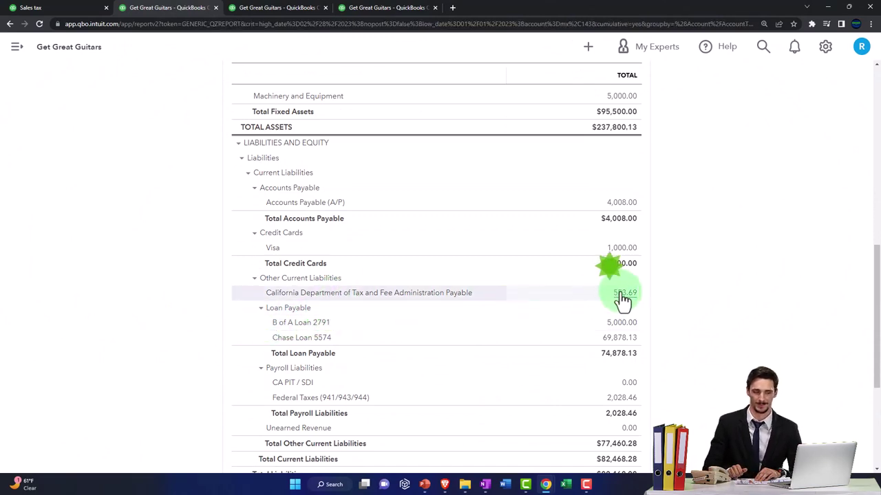
# - Examine the payable account's January and February transactions, down to the State Sale Tax CA and City Tax CA checks
pyautogui.scroll(-1, 622, 301)
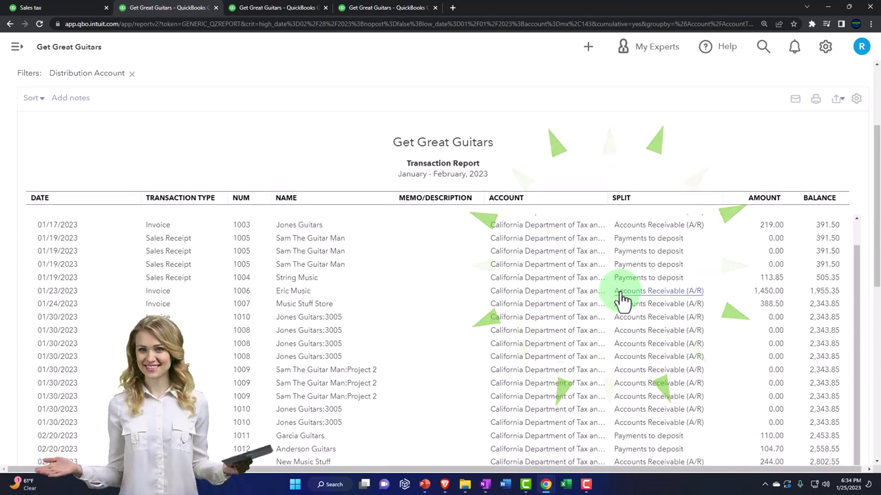
pyautogui.scroll(-1, 622, 301)
pyautogui.hotkey('ctrl', '+')
pyautogui.hotkey('ctrl', '+')
pyautogui.hotkey('ctrl', '+')
pyautogui.scroll(-3, 620, 300)
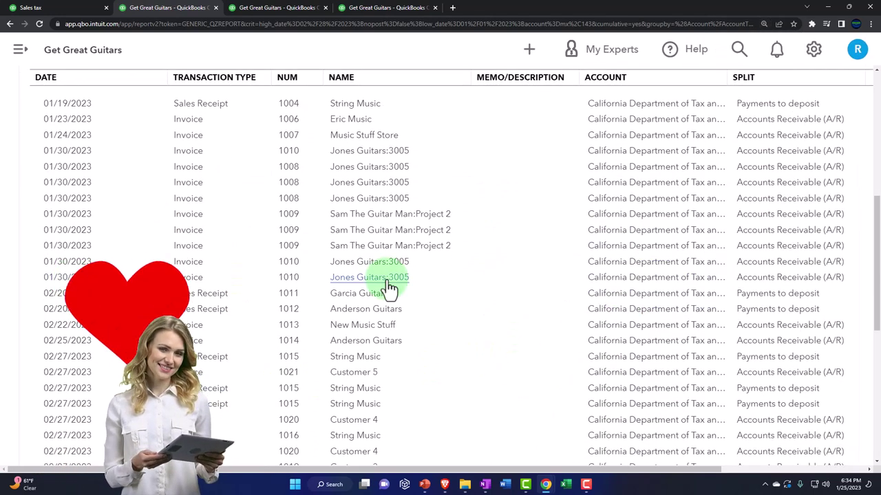
pyautogui.hotkey('ctrl', '-')
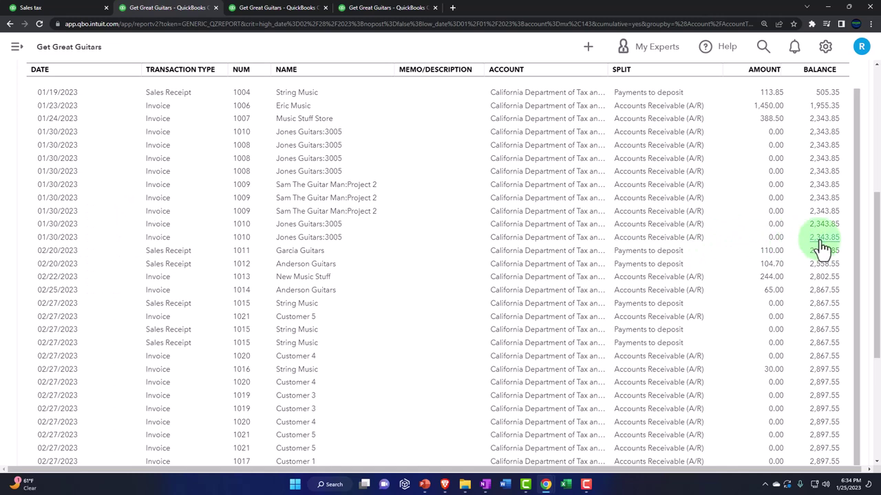
pyautogui.scroll(-3, 822, 245)
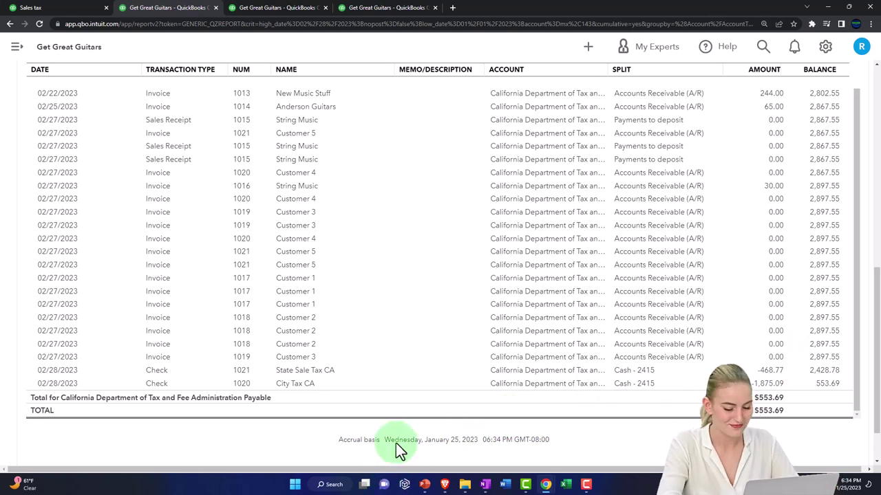
# - Switch to Calculator, add the two tax check amounts 468.77 and 1875.09, and compare the sum with the payable transactions
pyautogui.click(334, 485)
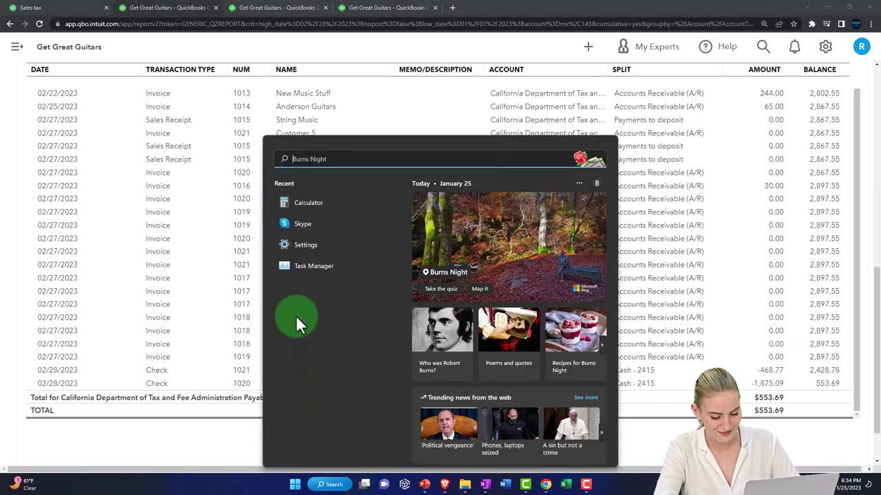
pyautogui.click(309, 200)
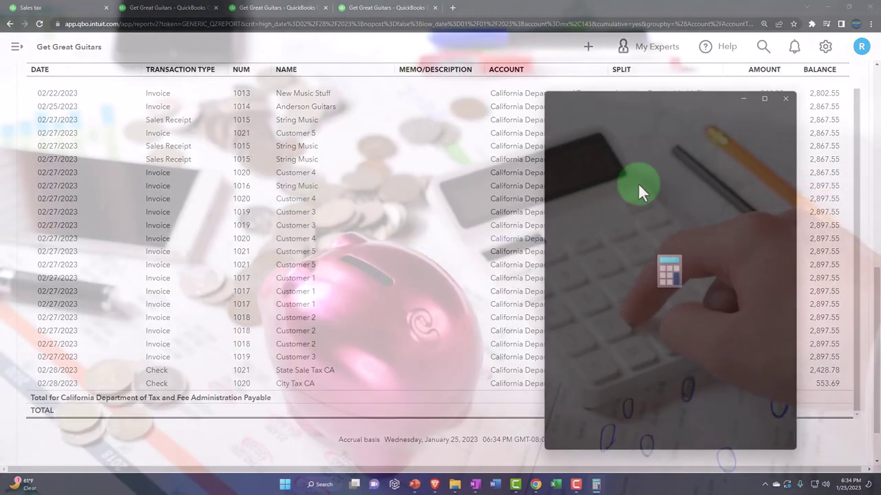
pyautogui.moveTo(680, 114); pyautogui.dragTo(467, 122)
pyautogui.click(404, 131)
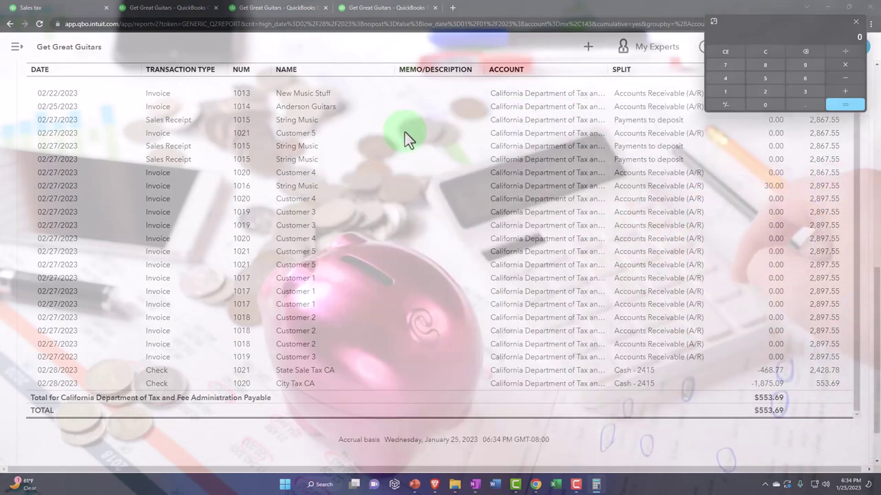
pyautogui.write('4')
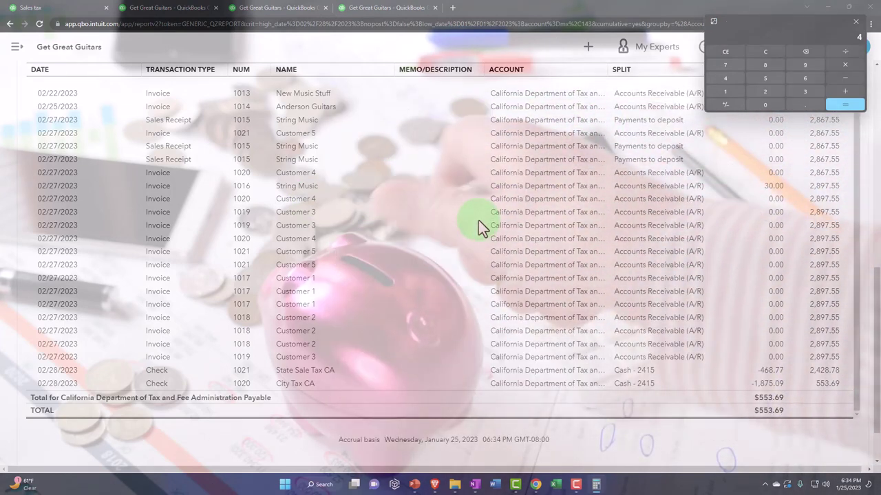
pyautogui.write('68.77')
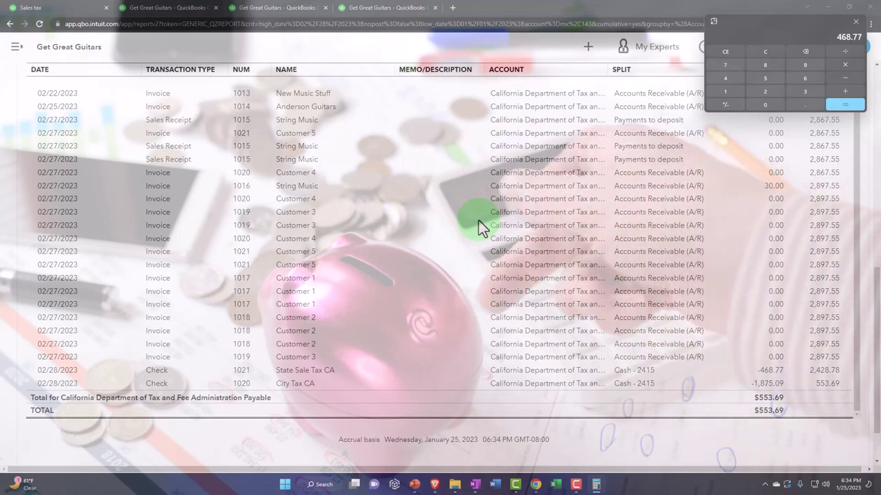
pyautogui.write('-187')
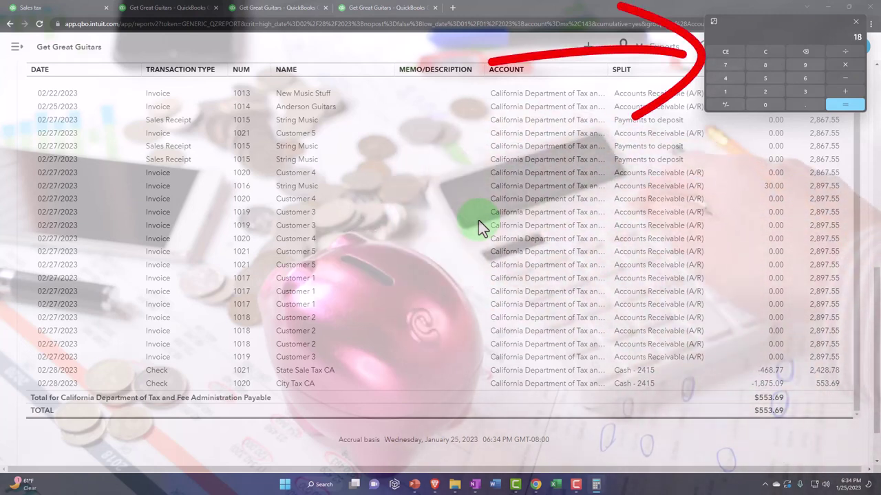
pyautogui.write('5.09')
pyautogui.press('Return')
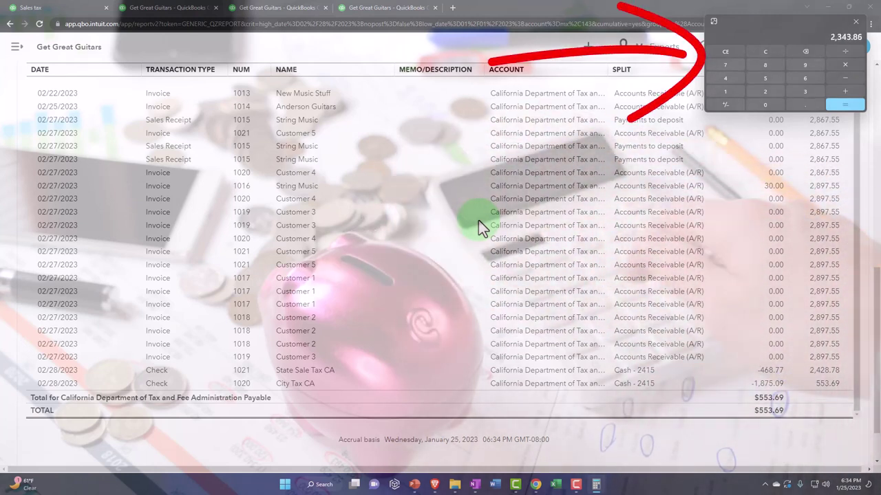
pyautogui.moveTo(780, 29); pyautogui.dragTo(715, 224)
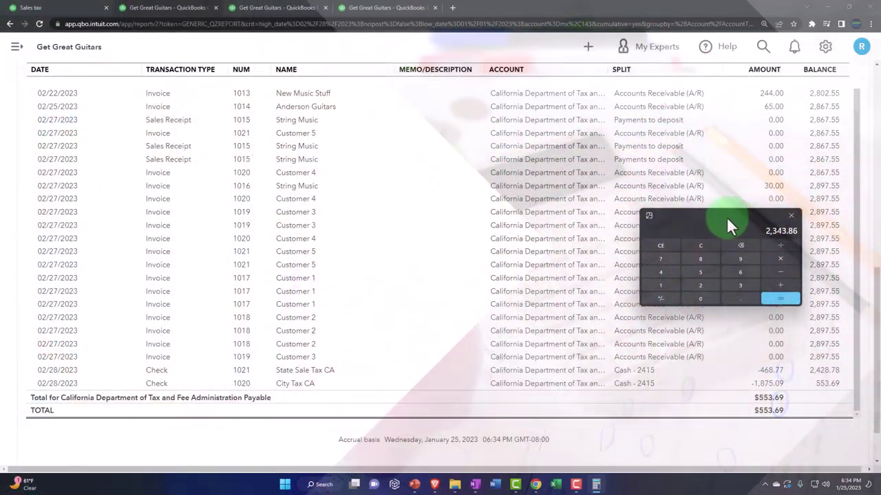
pyautogui.moveTo(727, 217); pyautogui.dragTo(877, 227)
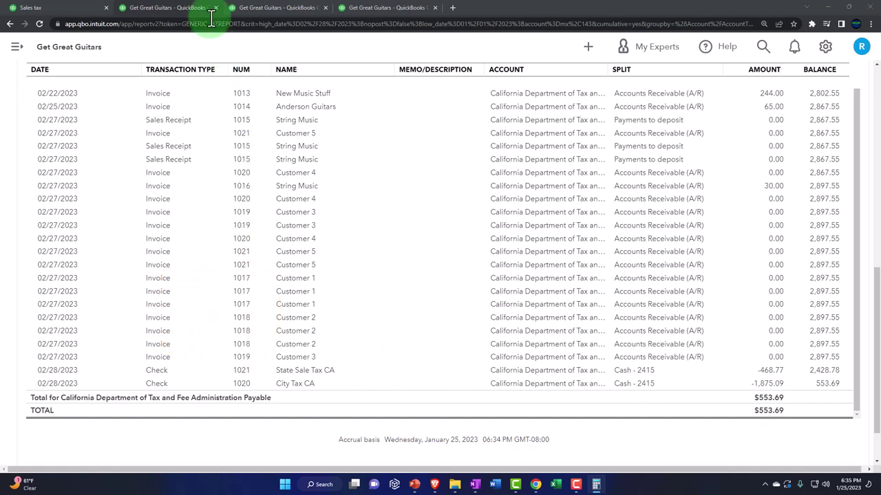
# - Compare the Calculator sum with the January 2023 tax total in the Sales Tax Liability Report
pyautogui.click(285, 8)
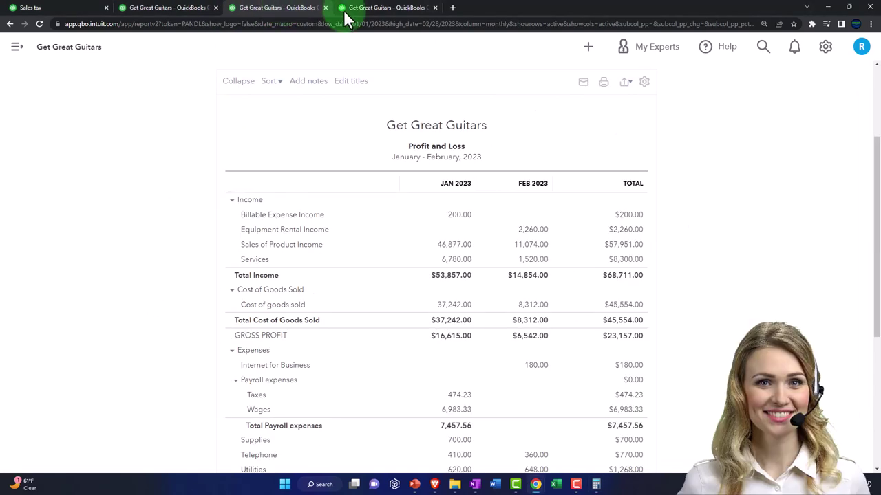
pyautogui.click(377, 10)
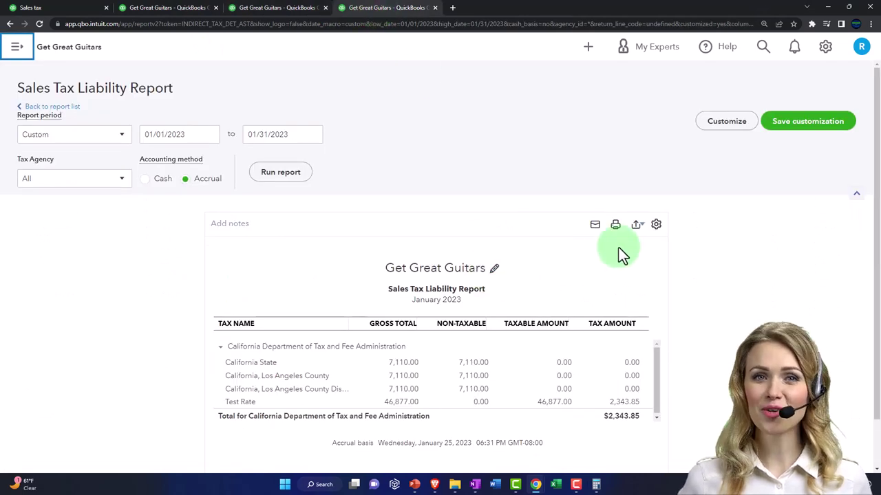
pyautogui.click(596, 484)
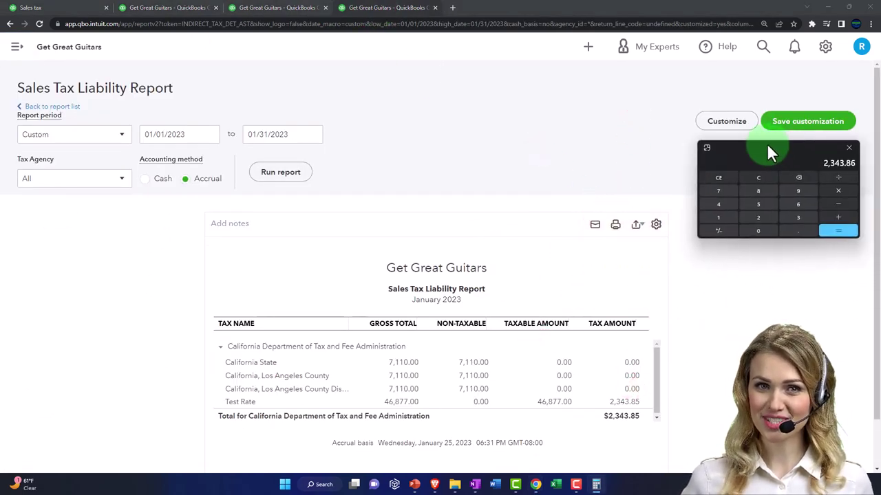
pyautogui.moveTo(768, 147); pyautogui.dragTo(689, 147)
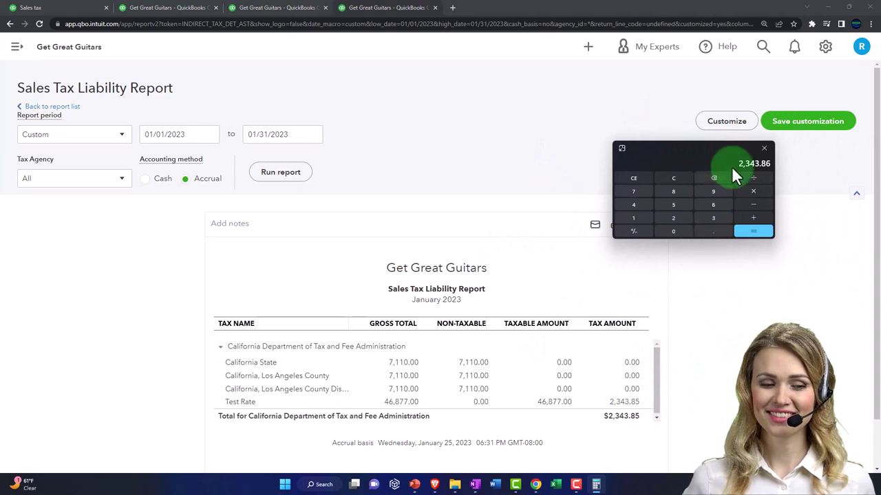
pyautogui.moveTo(692, 161); pyautogui.dragTo(765, 198)
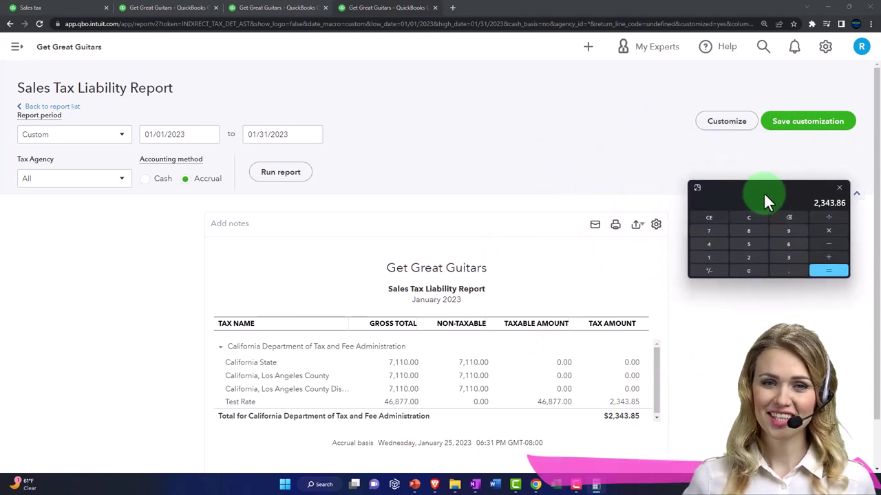
# - Set the Sales Tax Liability Report's period to 02/01/2023 through 02/28/2023 and run the report
pyautogui.click(199, 134)
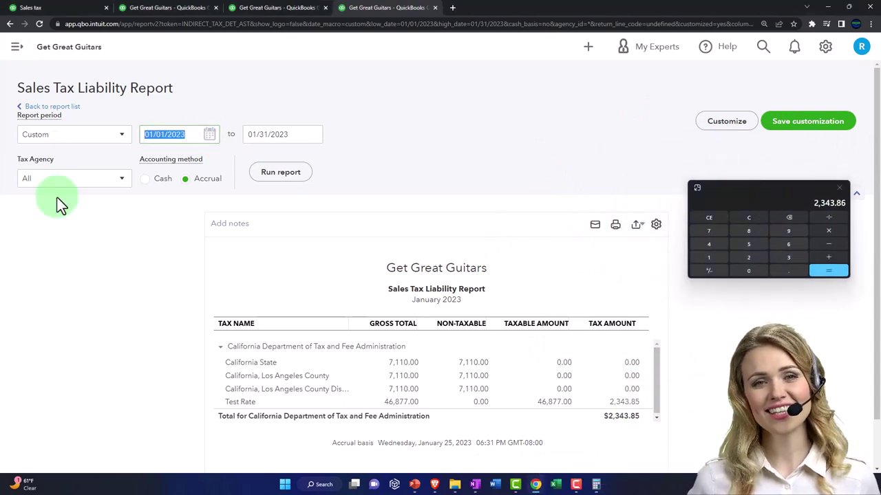
pyautogui.write('02/01/')
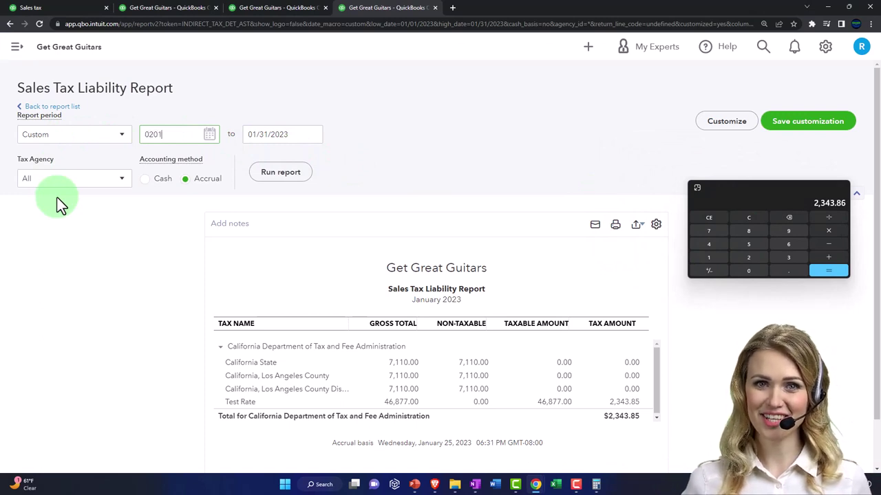
pyautogui.write('2023')
pyautogui.press('Tab')
pyautogui.write('022823')
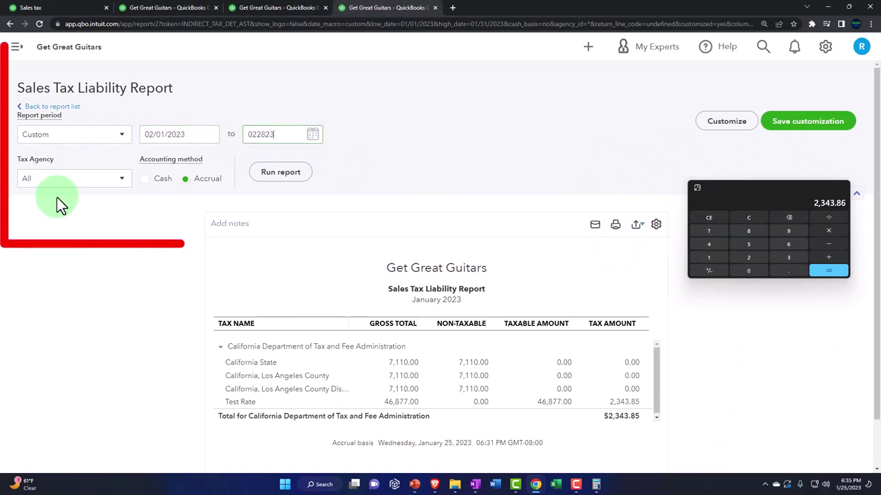
pyautogui.click(133, 185)
pyautogui.click(285, 175)
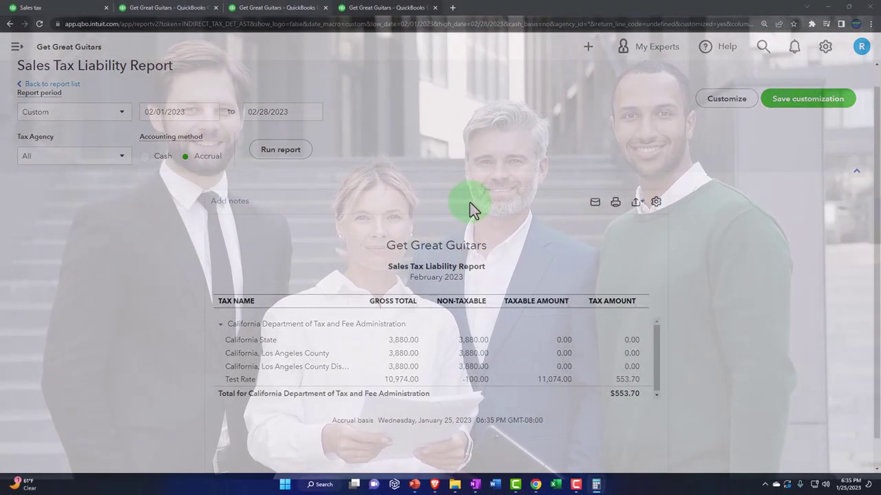
# - Return to the January - February 2023 Profit and Loss report and look at its income section
pyautogui.click(175, 12)
pyautogui.click(264, 9)
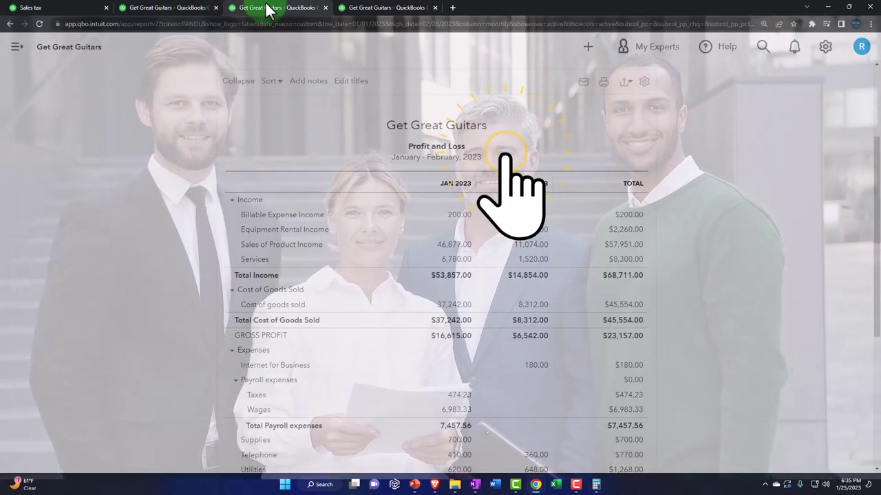
pyautogui.scroll(2, 291, 91)
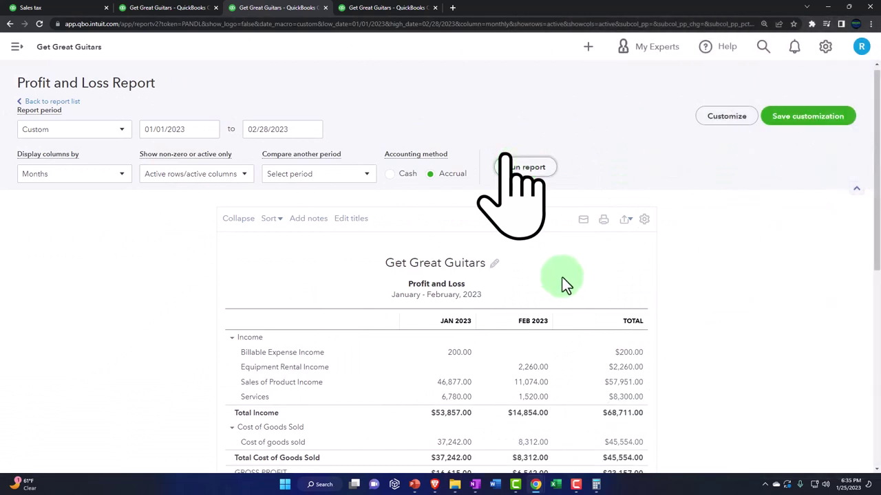
# - Examine the cost of goods sold, expenses, and other income and expense sections of the January - February 2023 Profit and Loss report
pyautogui.scroll(-2, 562, 277)
pyautogui.hotkey('ctrl', '+')
pyautogui.scroll(-2, 563, 278)
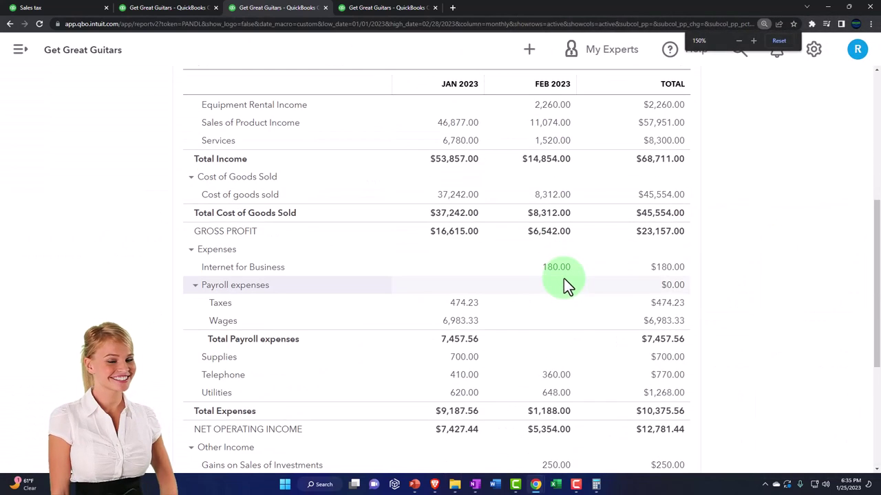
pyautogui.scroll(-3, 563, 278)
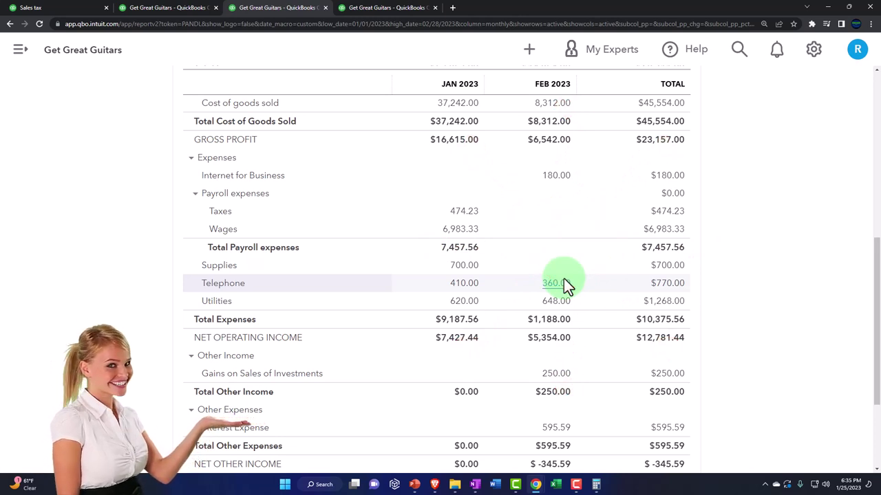
pyautogui.scroll(5, 564, 282)
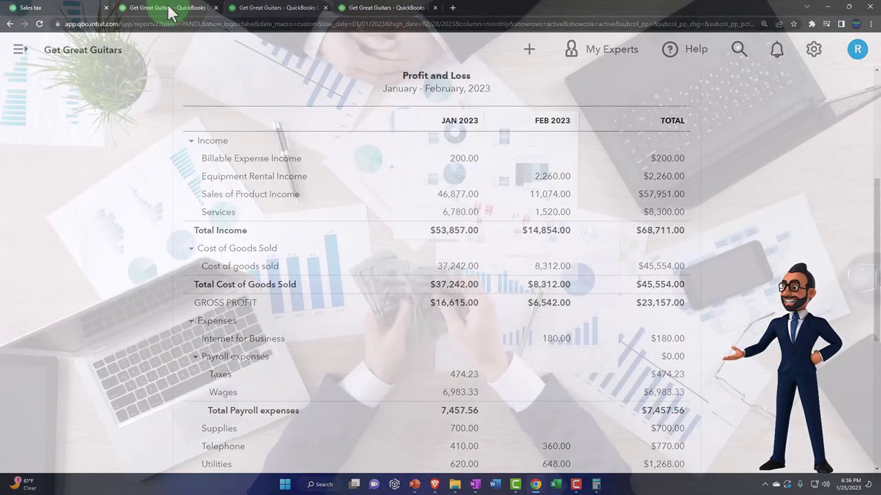
# - Return from the sales tax payable Transaction Report to the Balance Sheet and examine its liabilities and equity sections
pyautogui.click(157, 9)
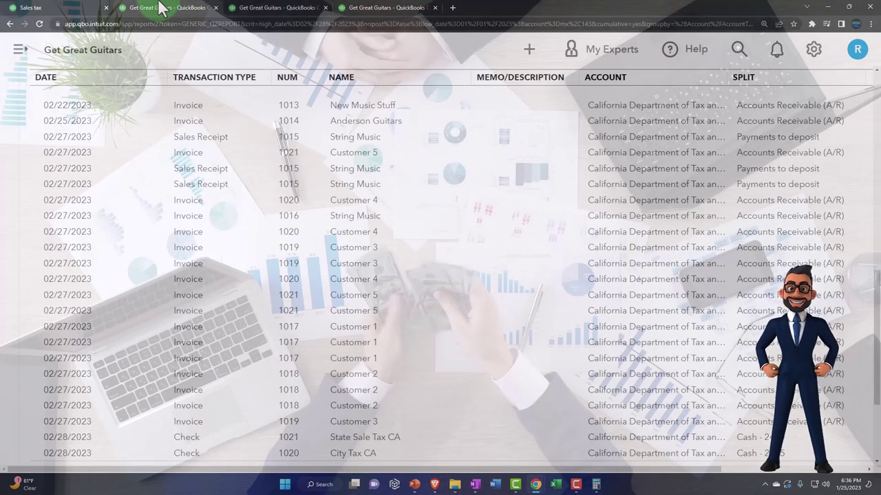
pyautogui.scroll(10, 103, 249)
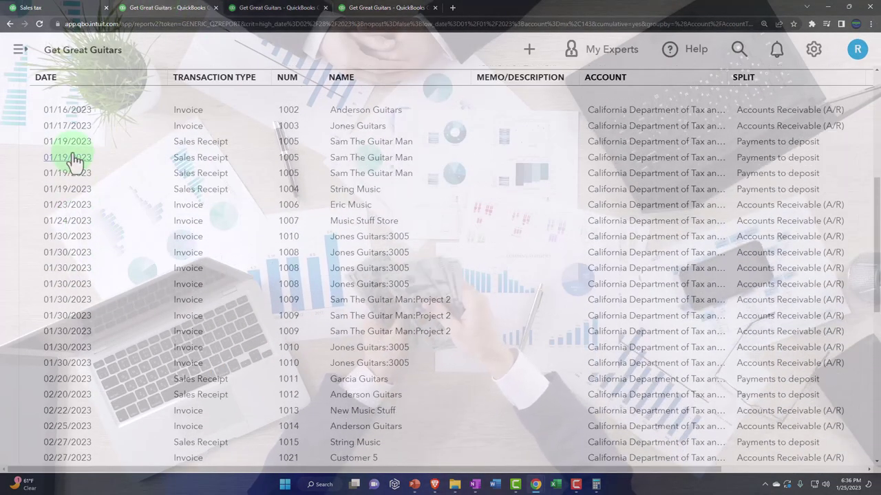
pyautogui.click(82, 87)
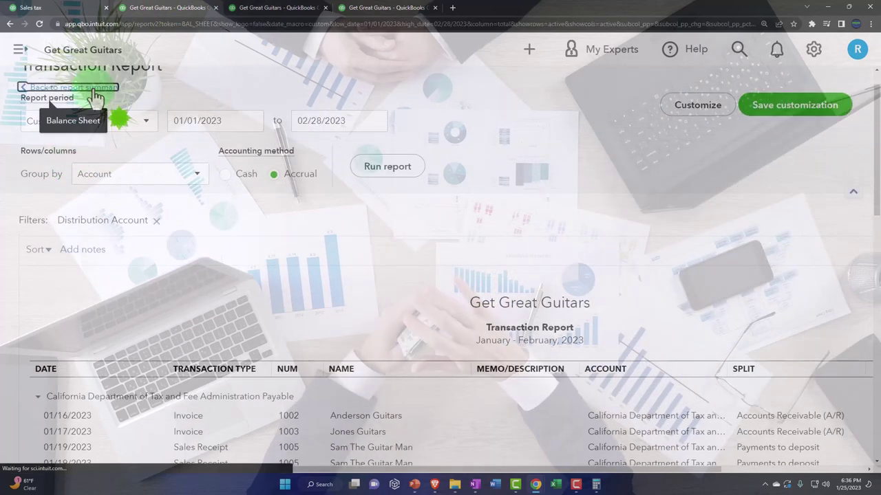
pyautogui.scroll(-3, 315, 337)
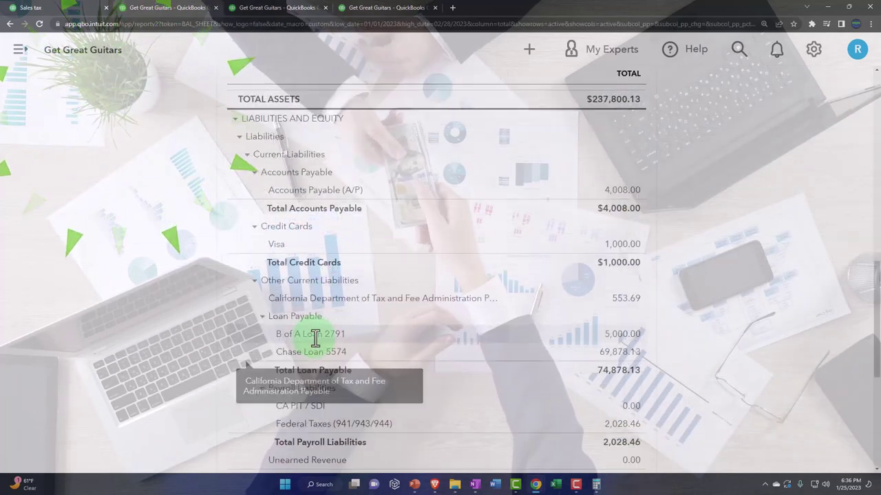
pyautogui.scroll(-2, 315, 338)
pyautogui.scroll(2, 315, 338)
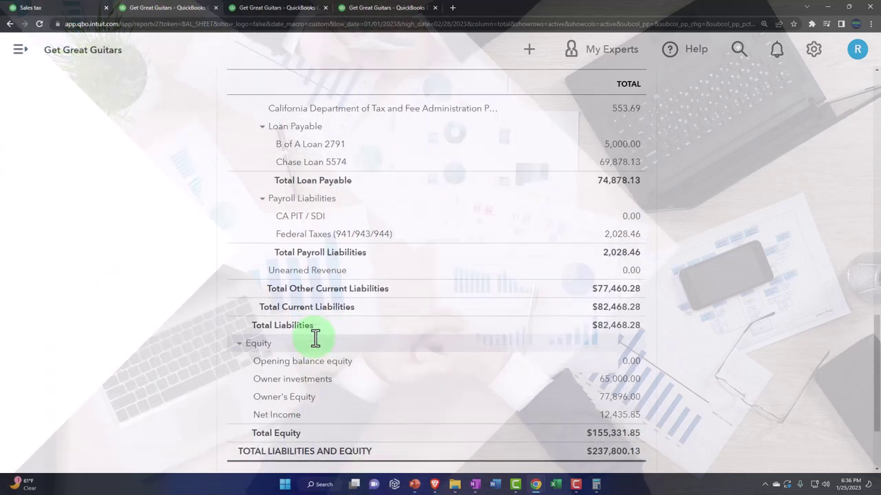
pyautogui.scroll(1, 333, 285)
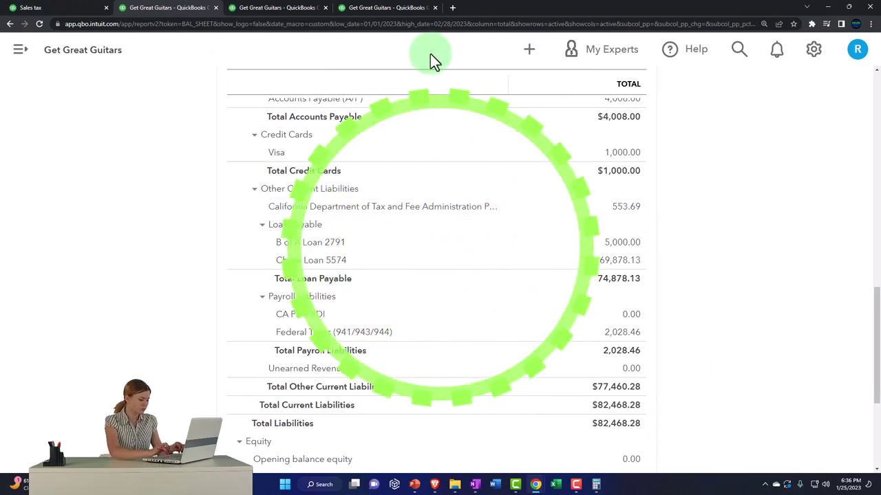
# - Leave the Sales Tax Liability Report and open the Reports list in its place
pyautogui.click(383, 9)
pyautogui.scroll(1, 82, 264)
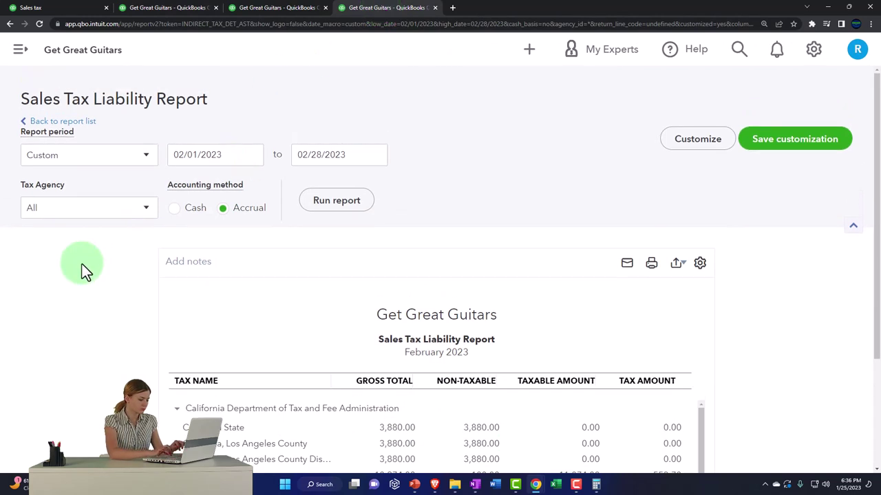
pyautogui.click(15, 50)
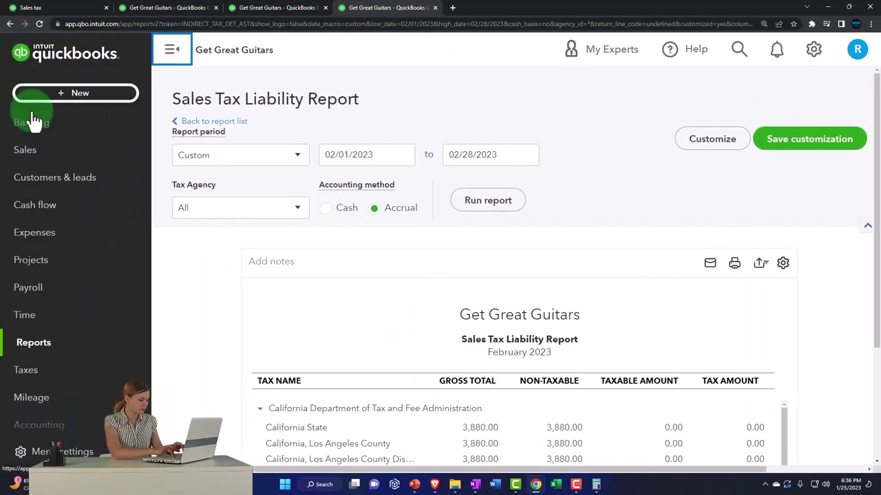
pyautogui.scroll(-2, 41, 268)
pyautogui.click(40, 262)
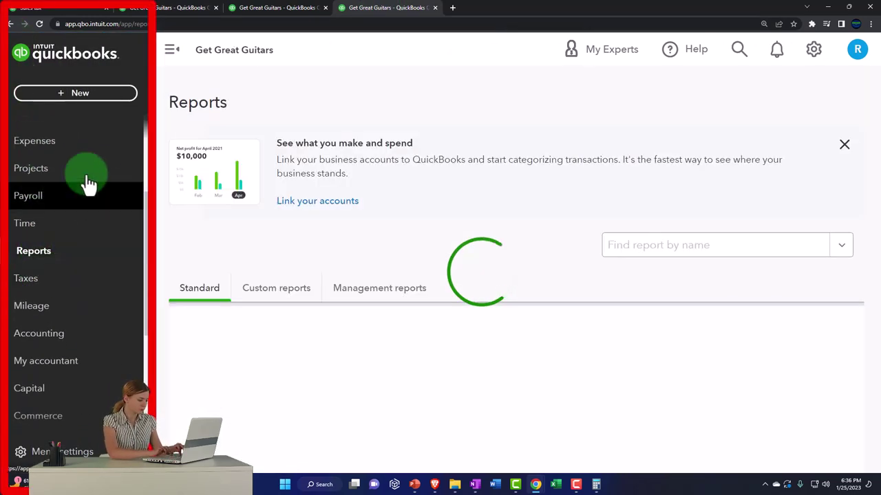
pyautogui.click(168, 51)
# - Search the reports by name for "trial" and open the Trial Balance report
pyautogui.click(606, 234)
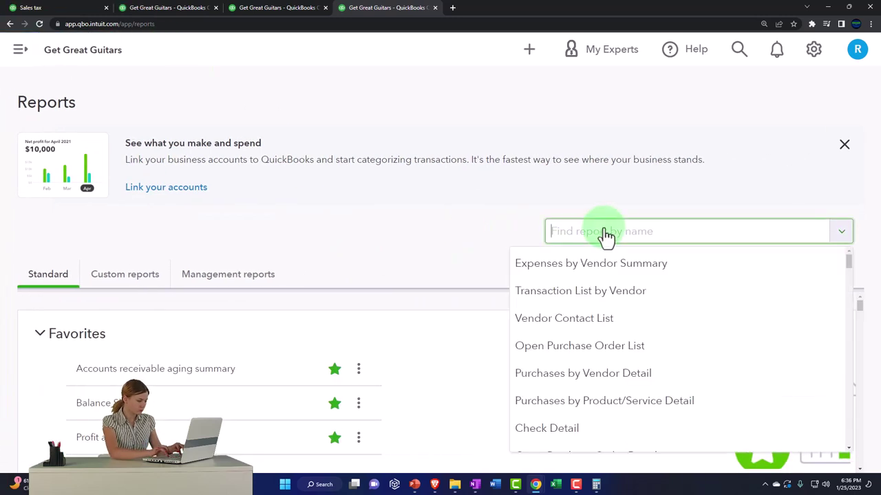
pyautogui.write('trial')
pyautogui.press('Down')
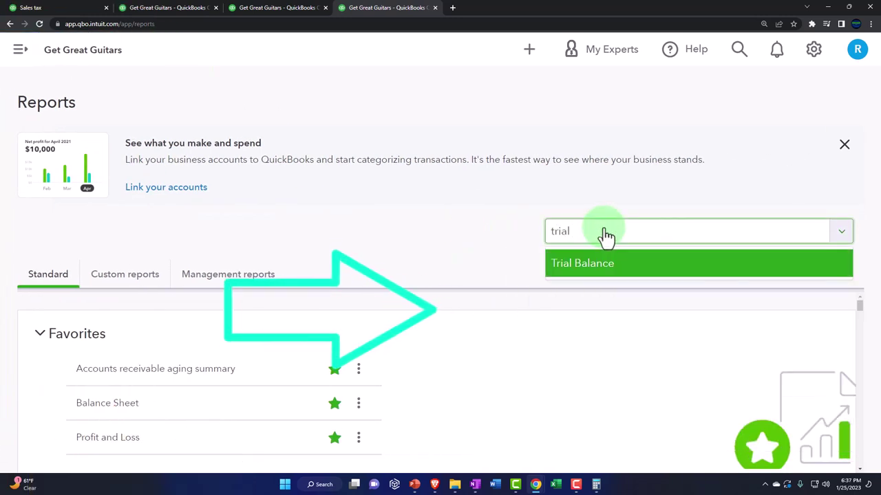
pyautogui.press('Return')
pyautogui.scroll(-3, 603, 238)
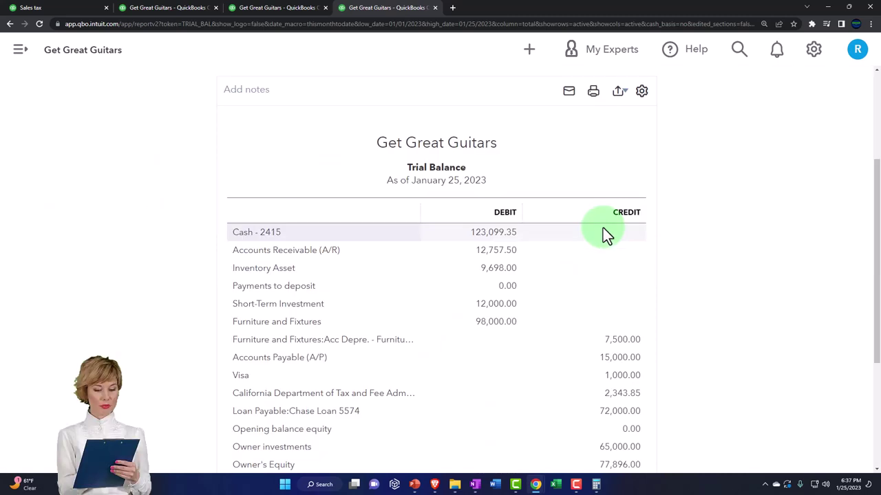
# - Set the Trial Balance report's period to 01/01/2023 through 02/28/2023
pyautogui.scroll(3, 363, 248)
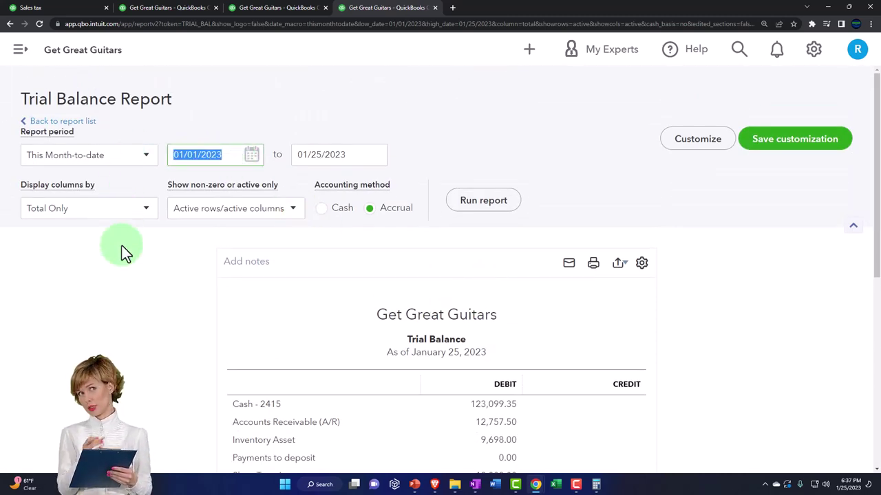
pyautogui.write('01/01/2023')
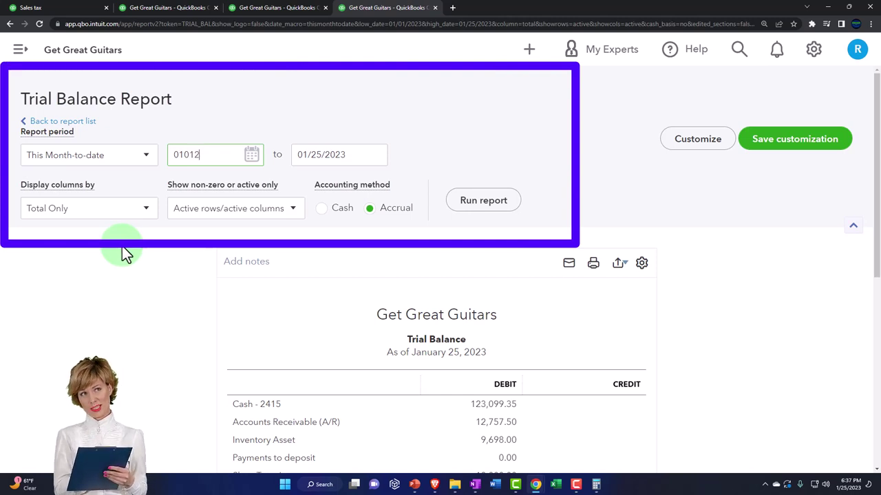
pyautogui.press('Tab')
pyautogui.write('02283')
pyautogui.press('BackSpace')
pyautogui.press('BackSpace')
pyautogui.press('BackSpace')
pyautogui.press('BackSpace')
pyautogui.press('BackSpace')
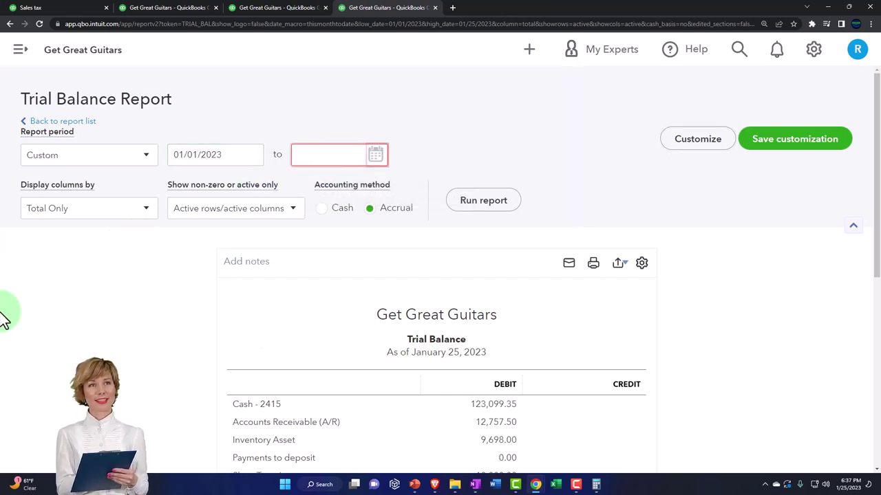
pyautogui.press('Tab')
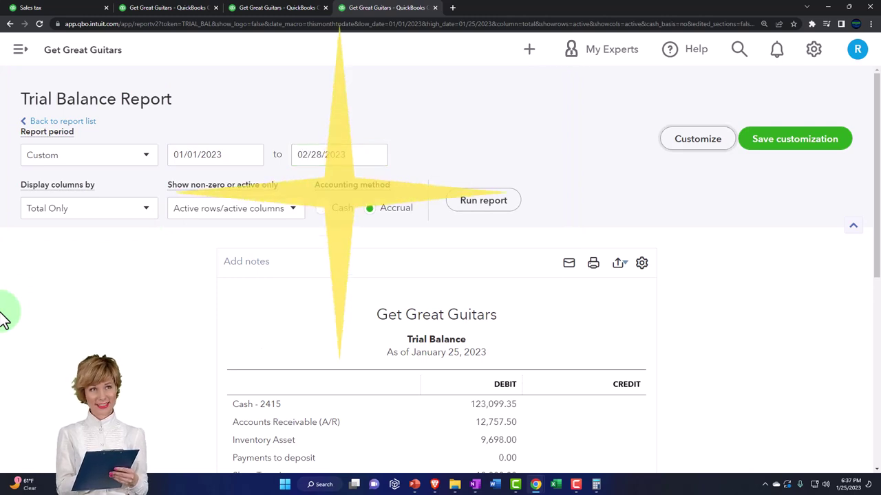
# - Display the Trial Balance columns by Months, run the report, and look at its account balances
pyautogui.click(90, 254)
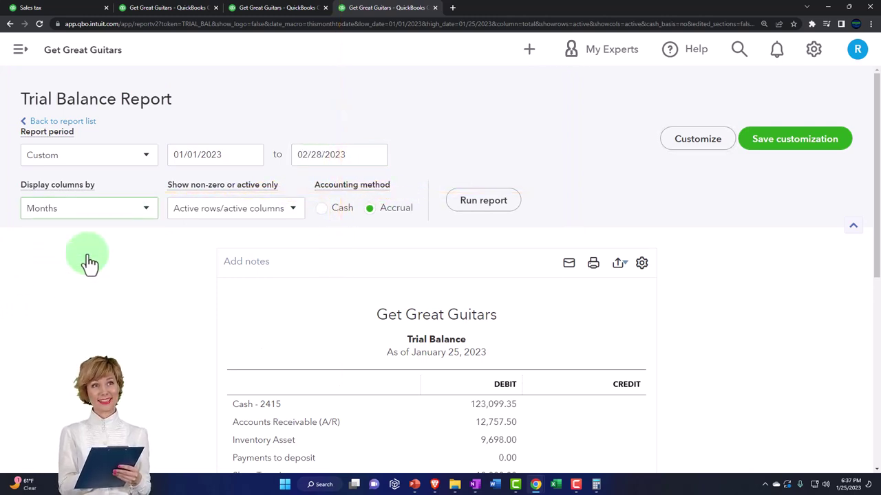
pyautogui.scroll(-3, 773, 329)
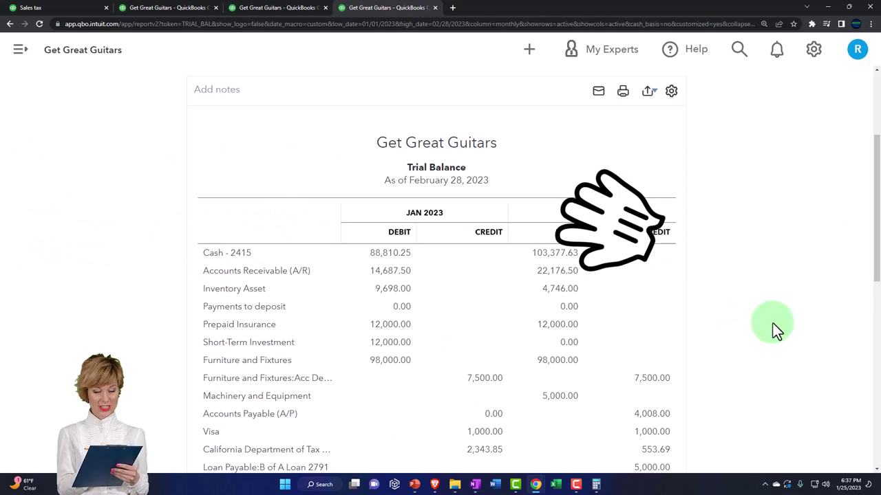
pyautogui.hotkey('ctrl', '+')
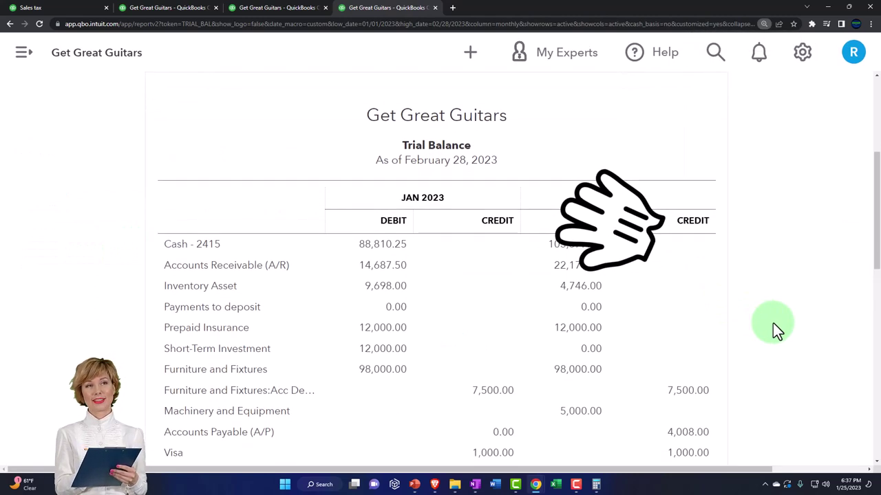